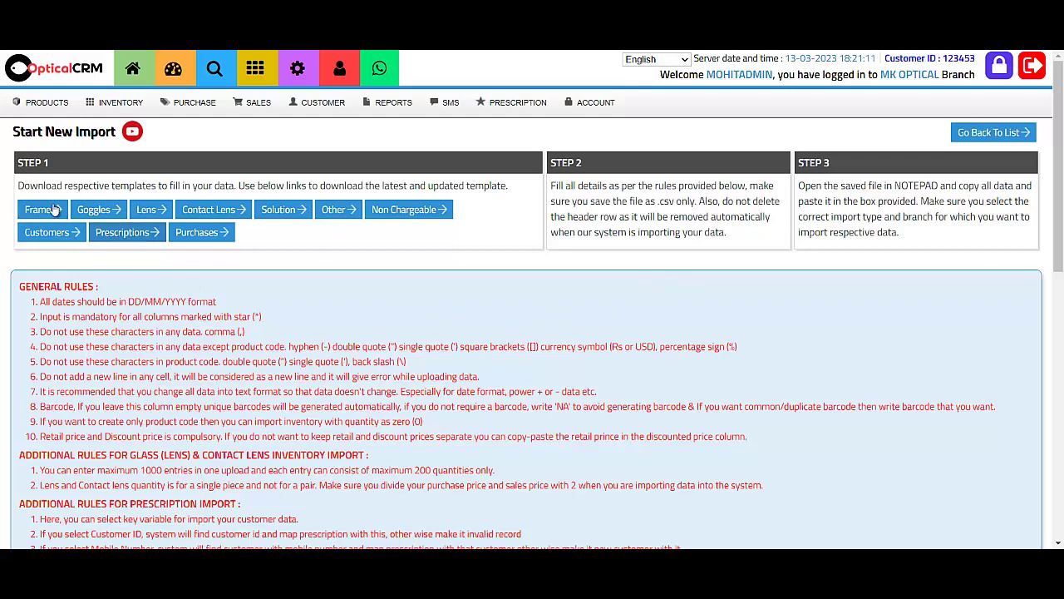
Review the Start New Import page: the template downloads, the import rules and the CSV data form
{"action": "left_click_drag", "start_coordinate": [27, 183], "coordinate": [700, 217]}
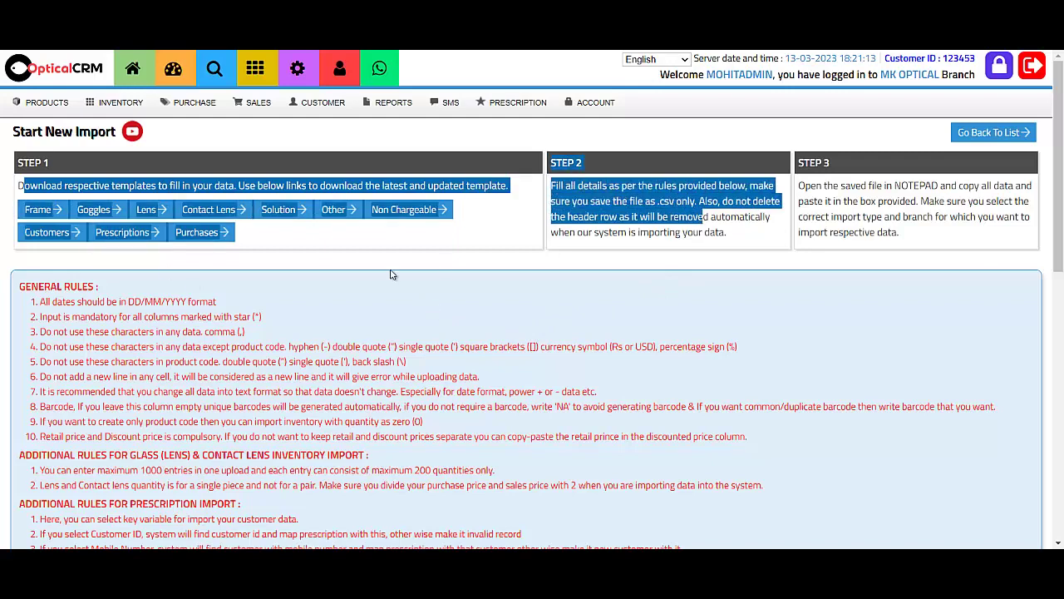
{"action": "left_click", "coordinate": [54, 280]}
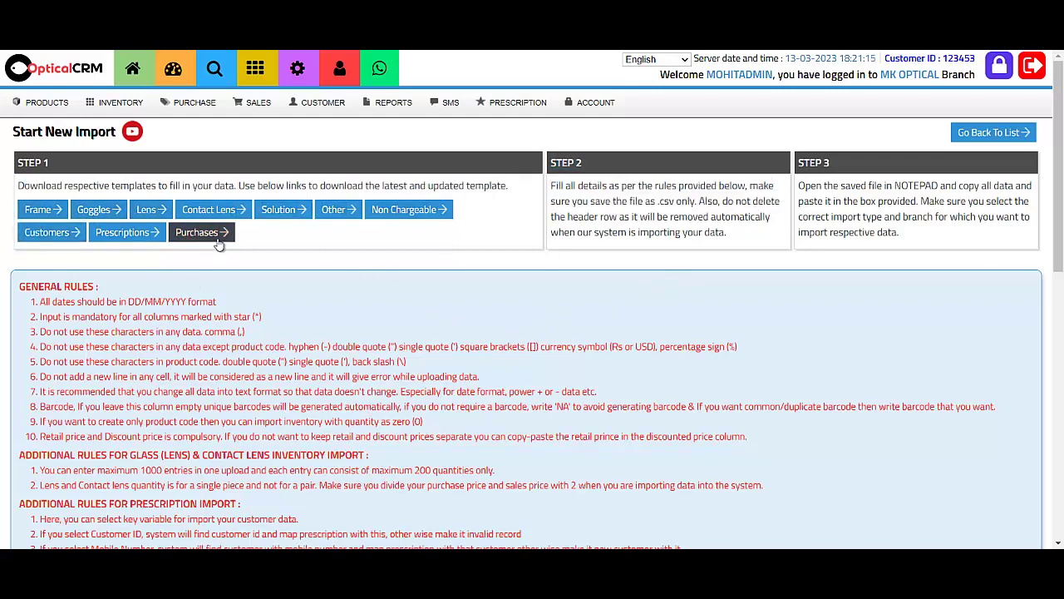
{"action": "scroll", "coordinate": [122, 265], "scroll_direction": "down", "scroll_amount": 1}
{"action": "scroll", "coordinate": [206, 421], "scroll_direction": "down", "scroll_amount": 6}
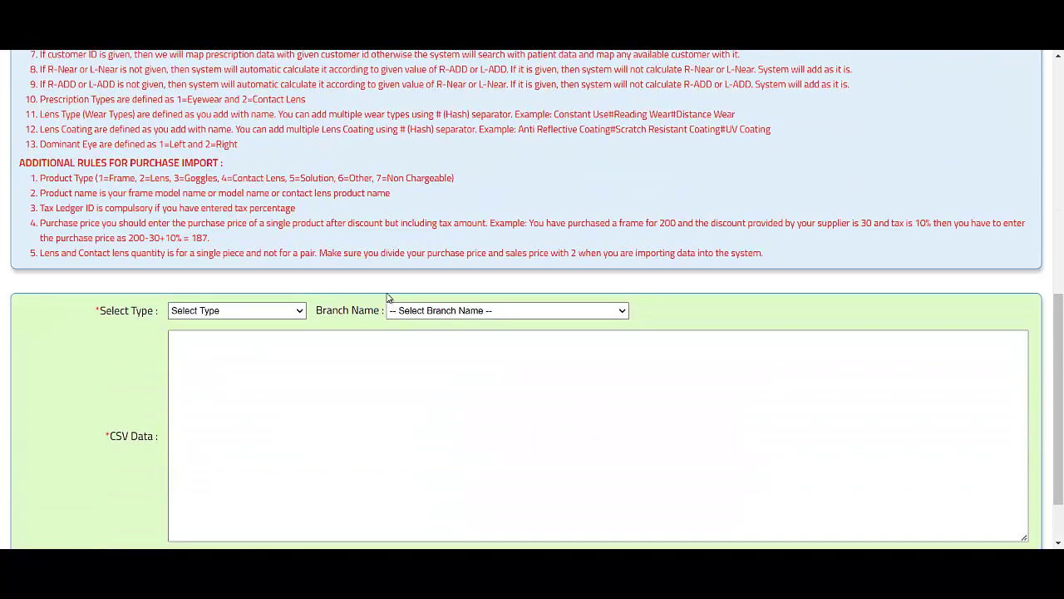
{"action": "scroll", "coordinate": [359, 289], "scroll_direction": "up", "scroll_amount": 7}
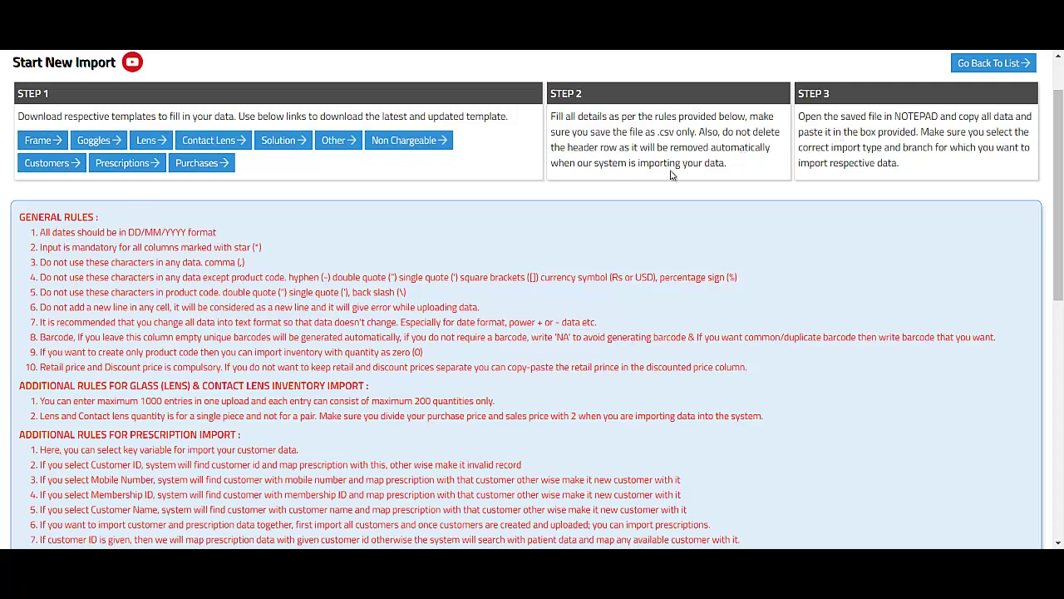
{"action": "left_click_drag", "start_coordinate": [19, 117], "coordinate": [312, 135]}
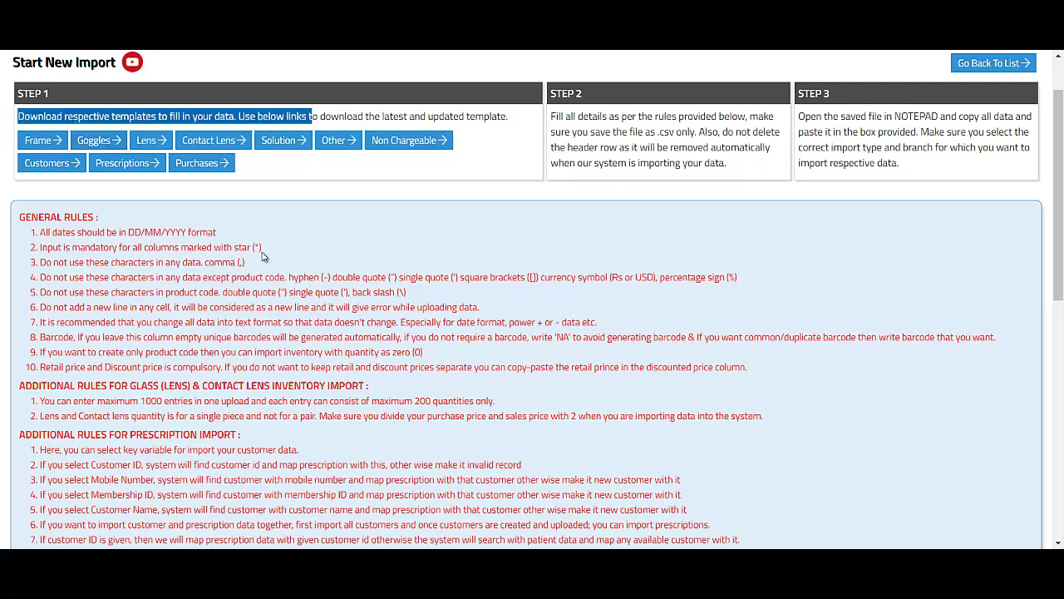
{"action": "left_click", "coordinate": [258, 231]}
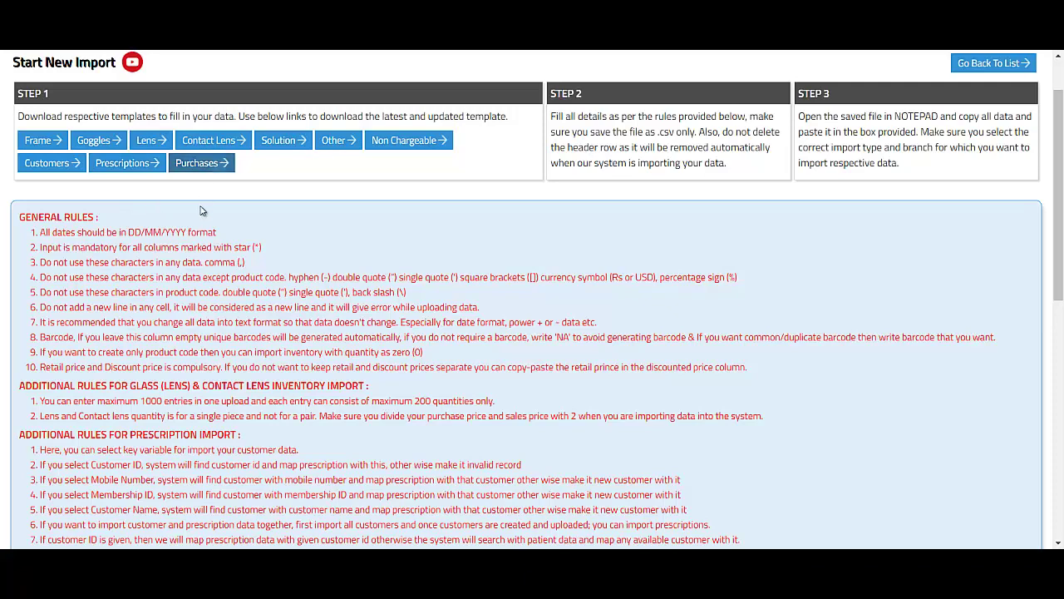
Download the Frame import template and open the CSV file in Excel to check its column headers
{"action": "left_click", "coordinate": [38, 141]}
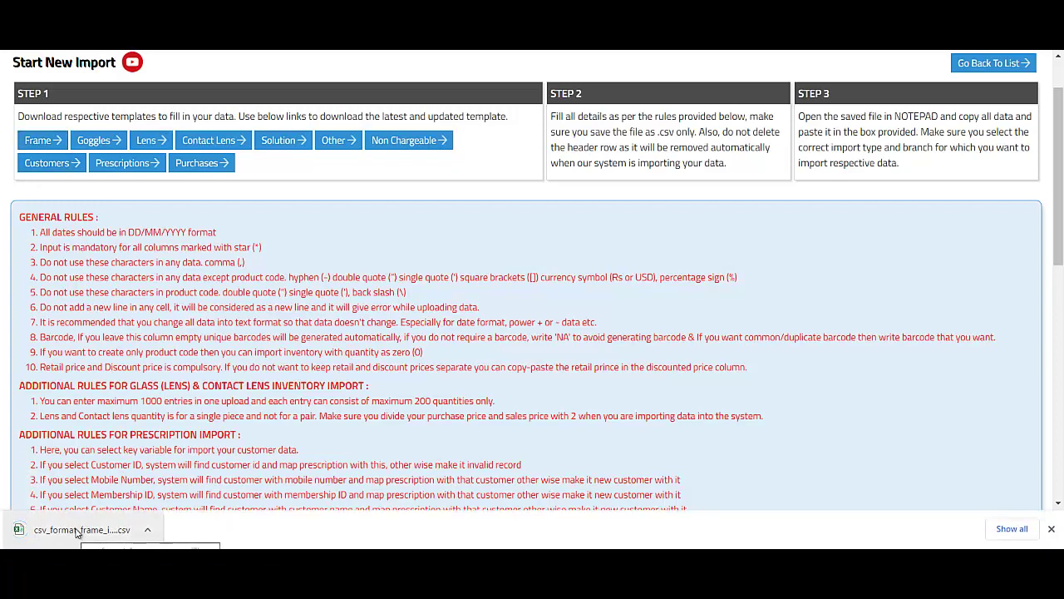
{"action": "left_click", "coordinate": [77, 531]}
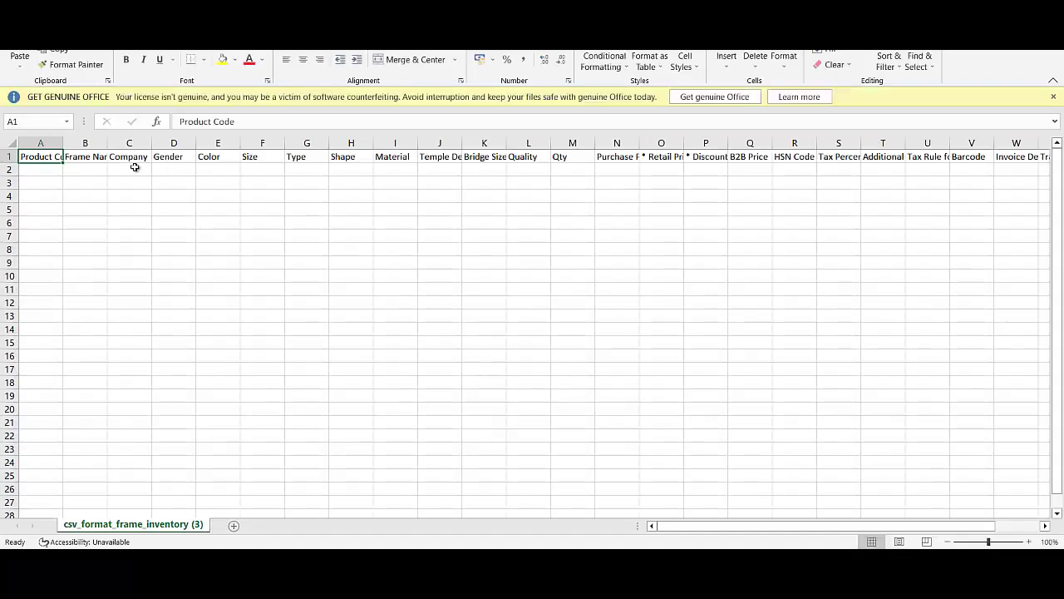
{"action": "left_click_drag", "start_coordinate": [43, 172], "coordinate": [55, 275]}
{"action": "left_click_drag", "start_coordinate": [75, 157], "coordinate": [74, 275]}
{"action": "left_click_drag", "start_coordinate": [45, 169], "coordinate": [990, 289]}
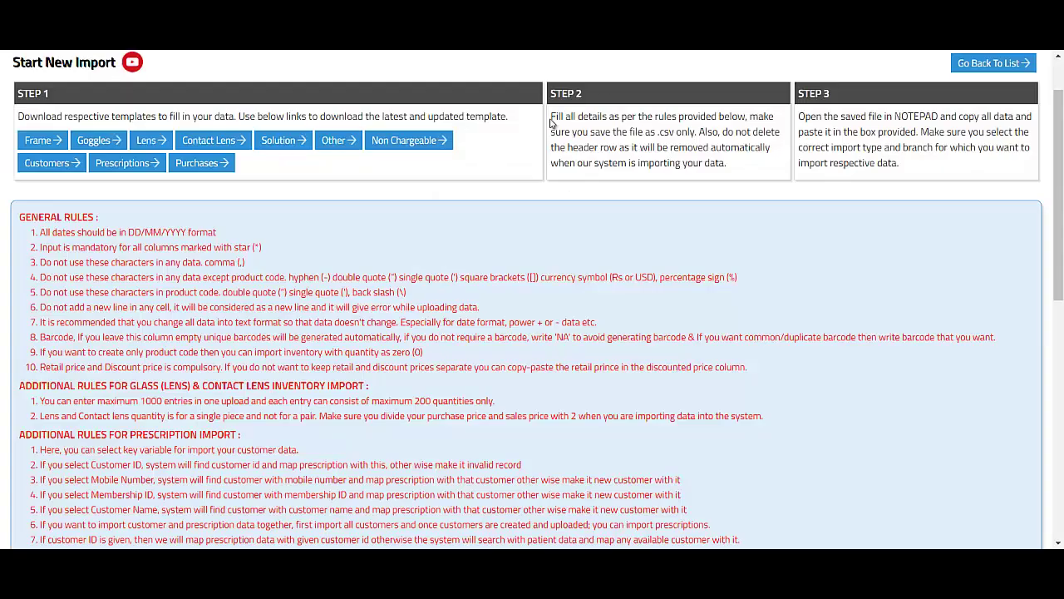
Read the Step 2 instructions in OpticalCRM on filling in the template, saving as .csv and keeping the header row
{"action": "left_click_drag", "start_coordinate": [552, 118], "coordinate": [729, 175]}
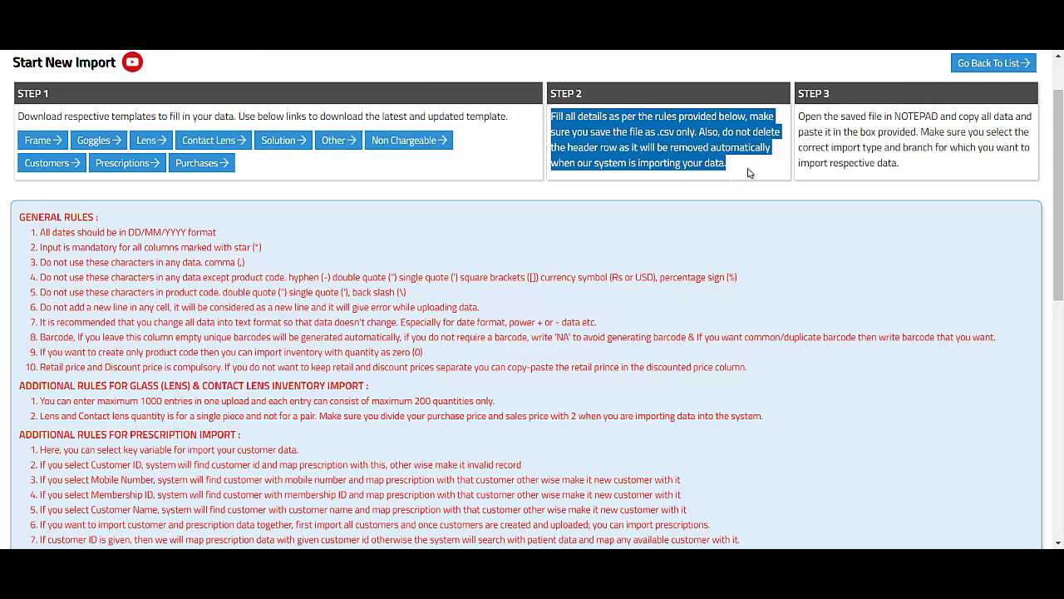
{"action": "left_click", "coordinate": [631, 147]}
{"action": "left_click_drag", "start_coordinate": [630, 133], "coordinate": [694, 145]}
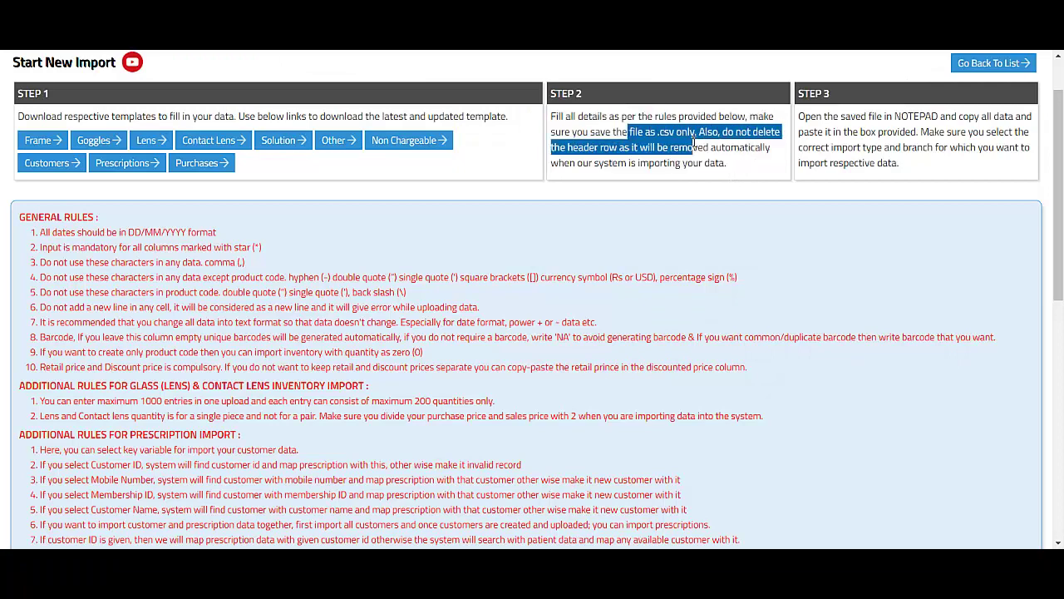
{"action": "left_click", "coordinate": [682, 192]}
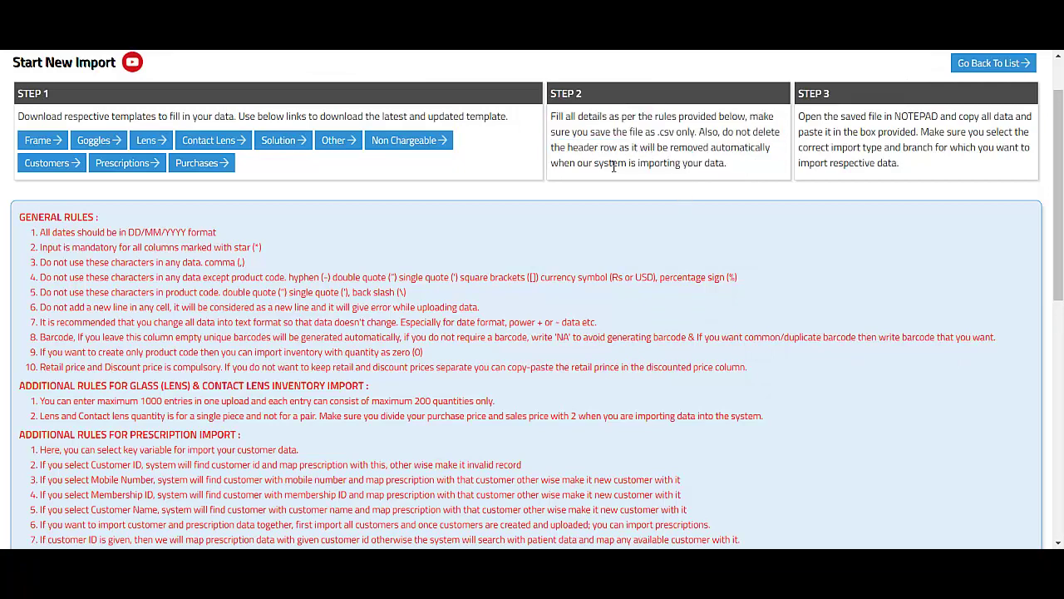
Open csv_format_frame_inventory (1) from the Import files folder on the Desktop in Notepad
{"action": "mouse_move", "coordinate": [320, 573]}
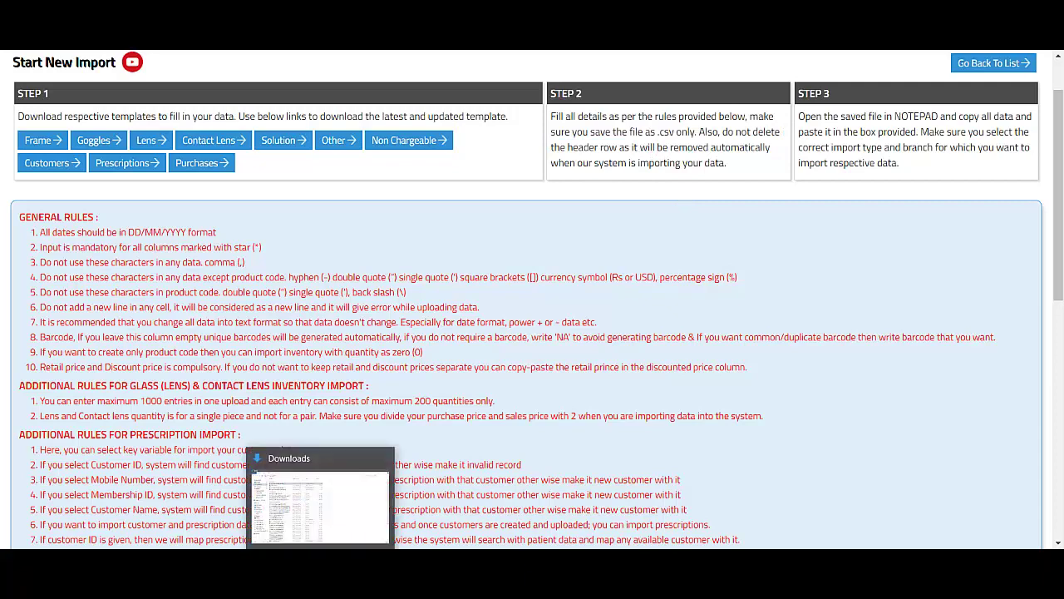
{"action": "left_click", "coordinate": [343, 515]}
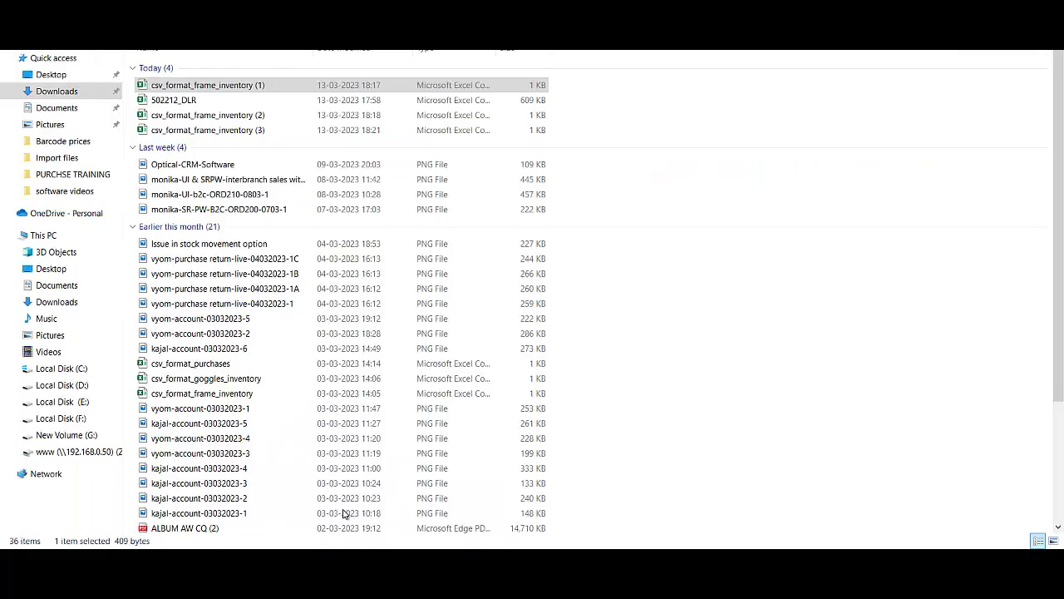
{"action": "left_click", "coordinate": [63, 79]}
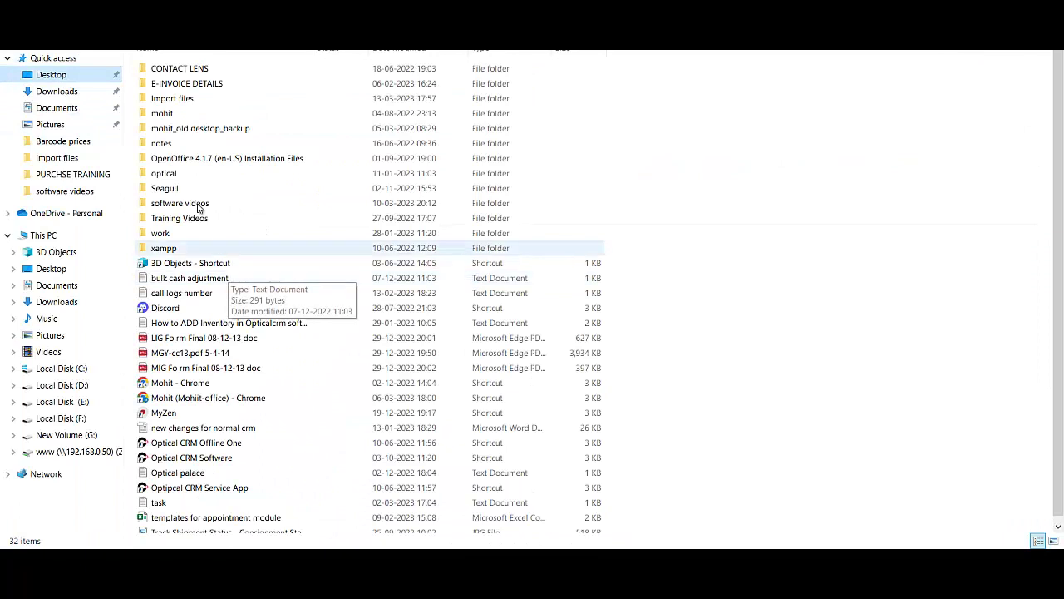
{"action": "double_click", "coordinate": [175, 98]}
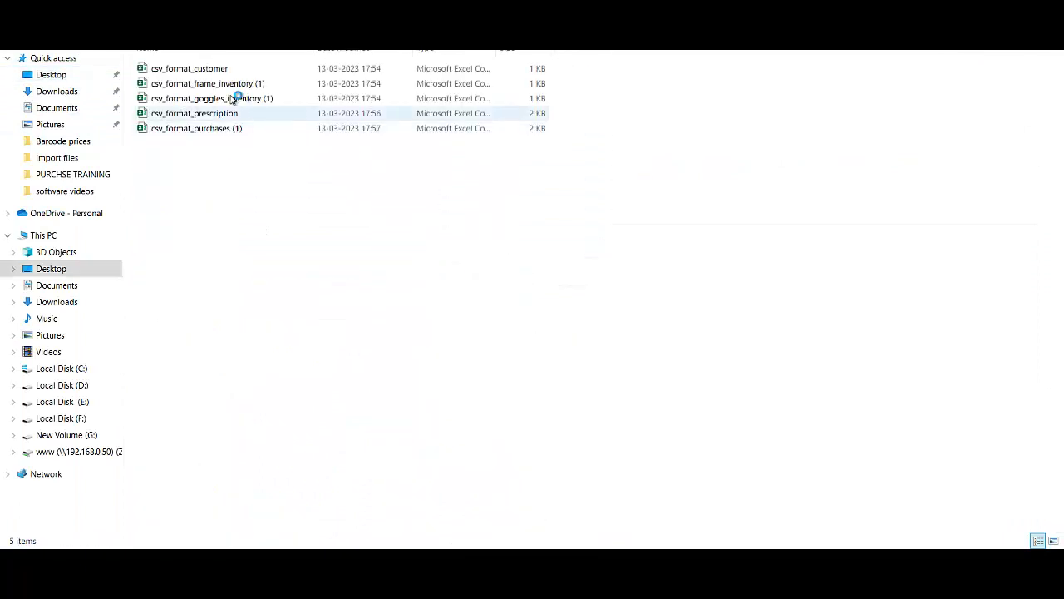
{"action": "left_click", "coordinate": [218, 85]}
{"action": "right_click", "coordinate": [220, 86]}
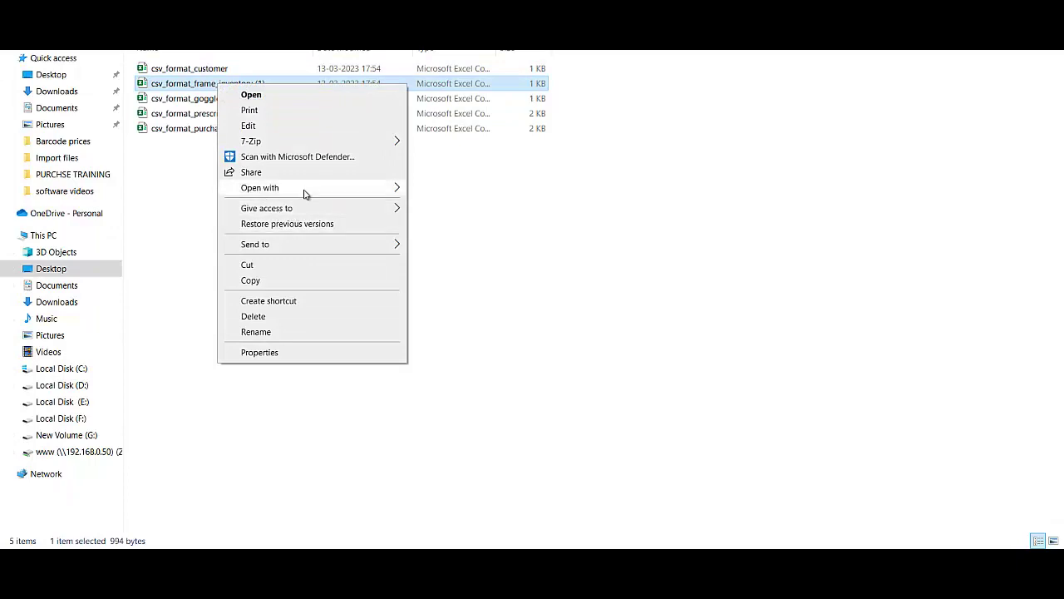
{"action": "mouse_move", "coordinate": [315, 194]}
{"action": "left_click", "coordinate": [462, 237]}
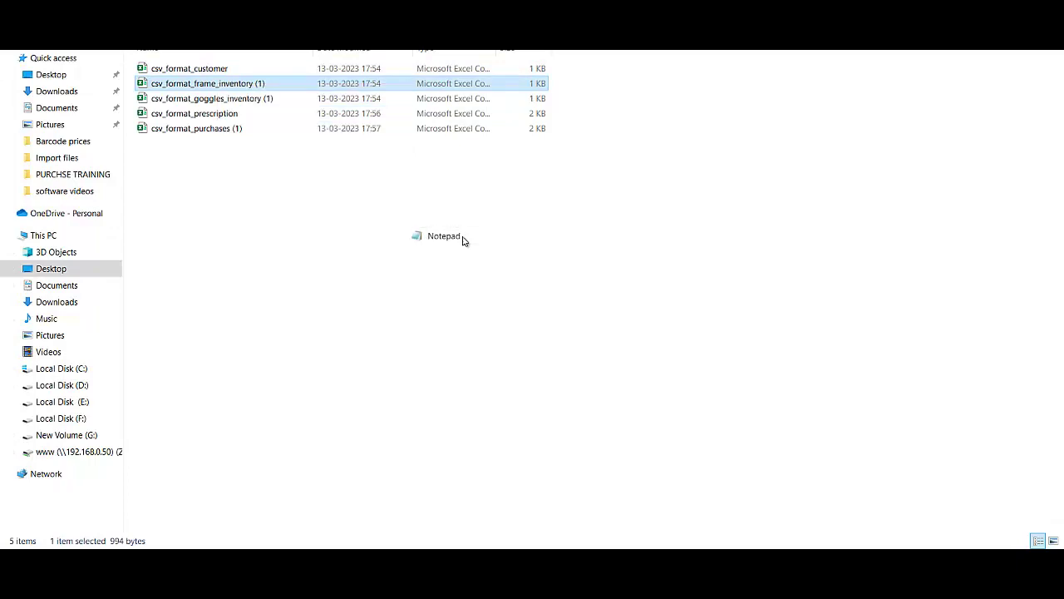
{"action": "left_click", "coordinate": [297, 180]}
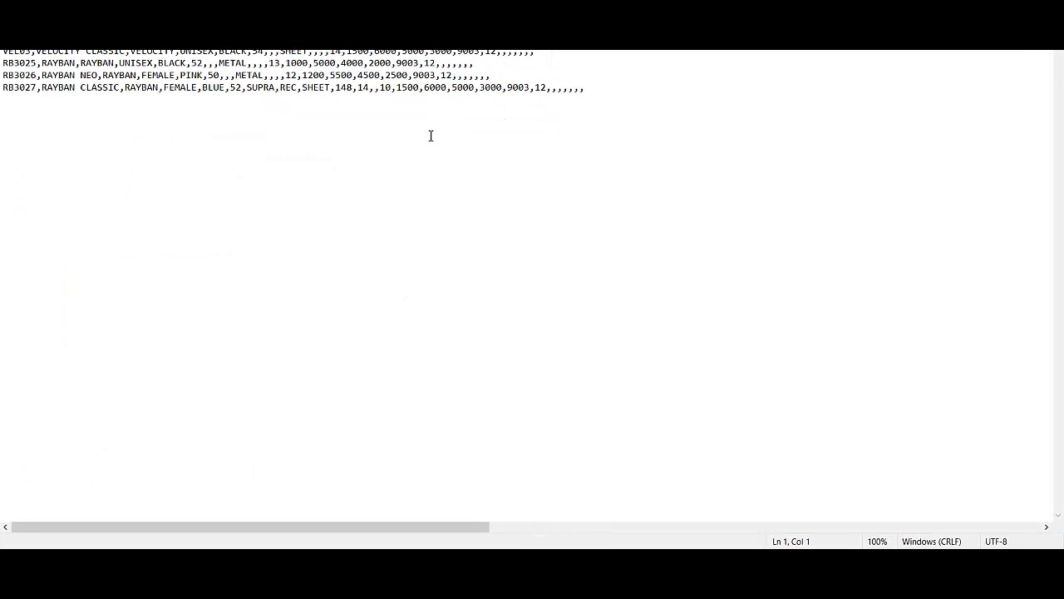
Copy the entire contents of the frame inventory CSV file
{"action": "key", "text": "ctrl+a"}
{"action": "left_click", "coordinate": [292, 88]}
{"action": "right_click", "coordinate": [269, 55]}
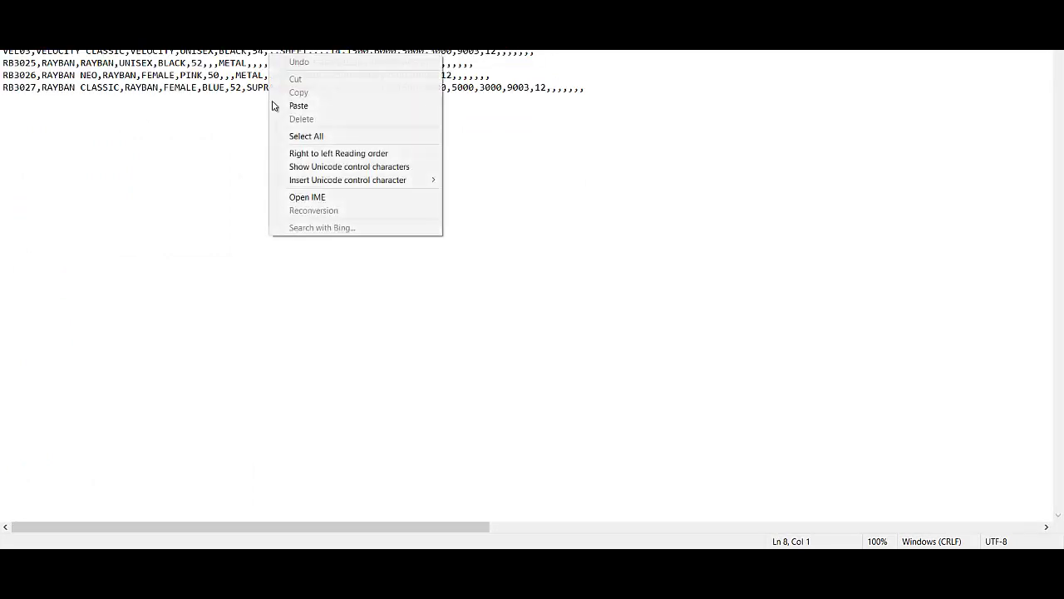
{"action": "left_click", "coordinate": [310, 136]}
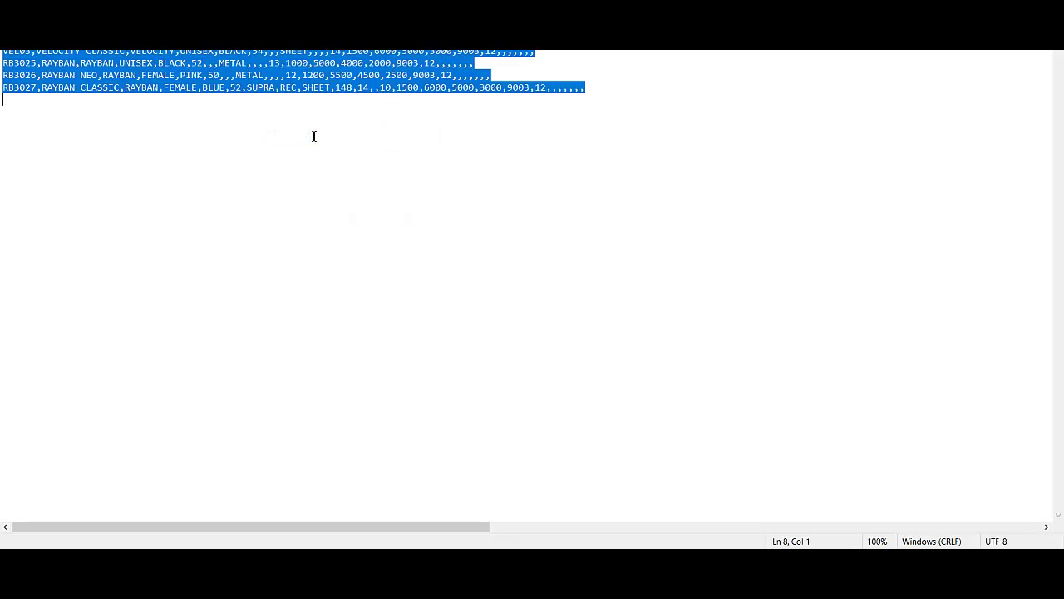
{"action": "right_click", "coordinate": [354, 66]}
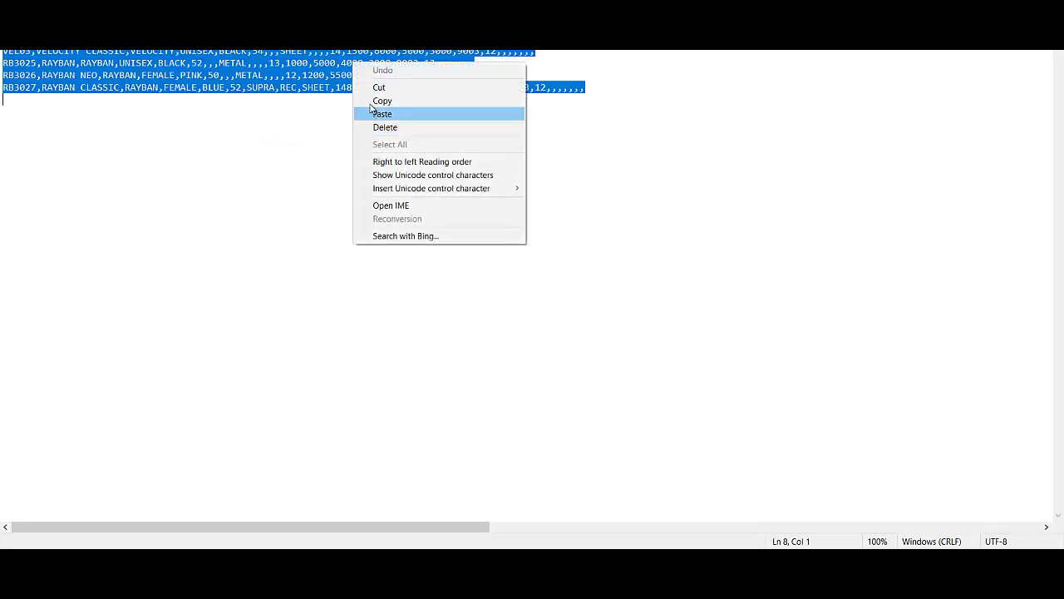
{"action": "left_click", "coordinate": [376, 100]}
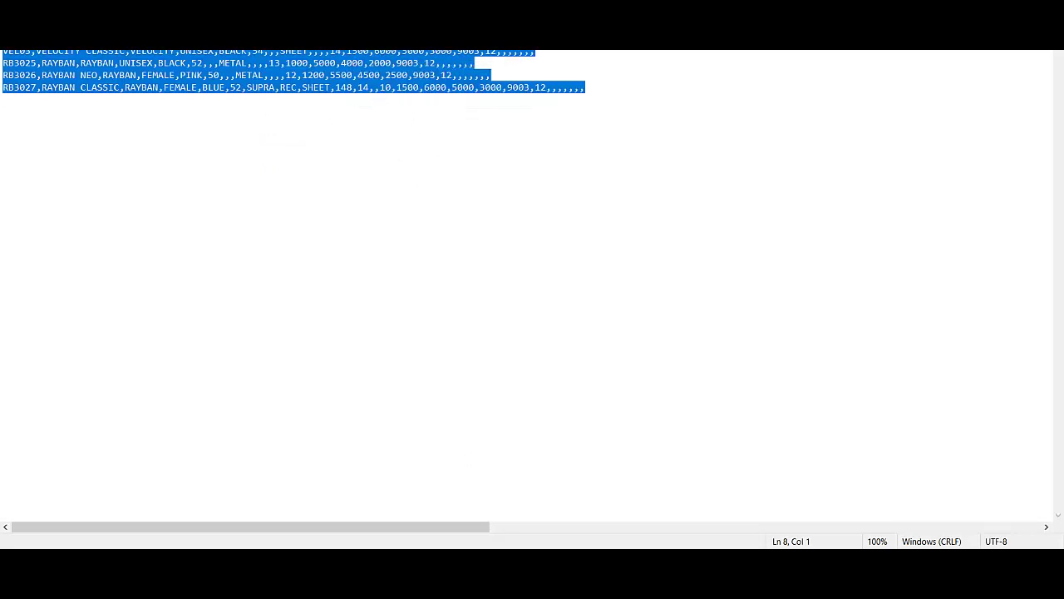
Return to the OpticalCRM import page and set the import type to Frame Inventory and the branch to MK OPTICAL
{"action": "left_click", "coordinate": [440, 560]}
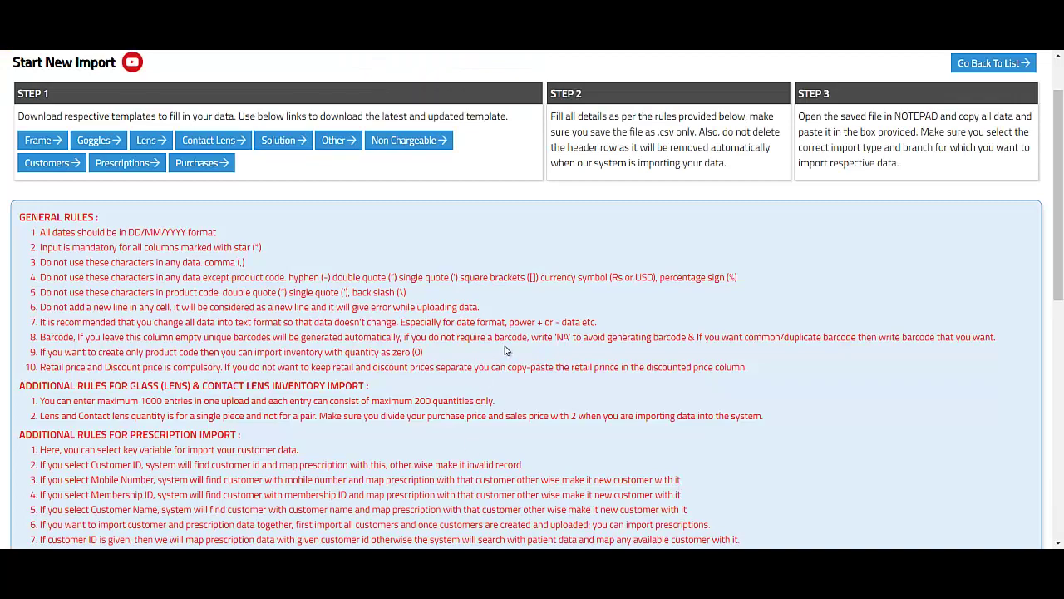
{"action": "scroll", "coordinate": [511, 337], "scroll_direction": "down", "scroll_amount": 10}
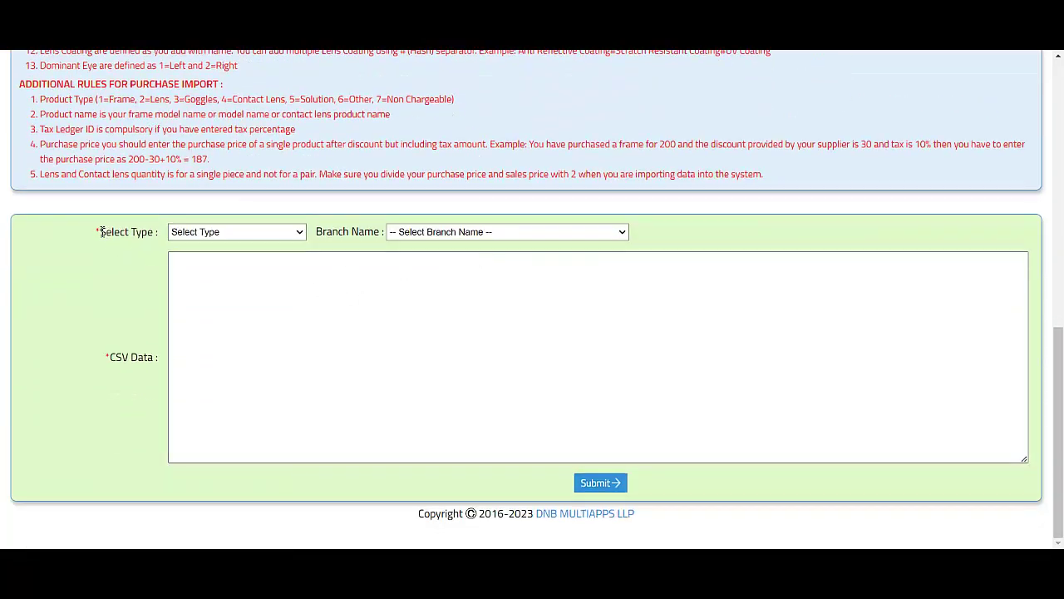
{"action": "left_click_drag", "start_coordinate": [101, 232], "coordinate": [171, 236]}
{"action": "left_click", "coordinate": [230, 235]}
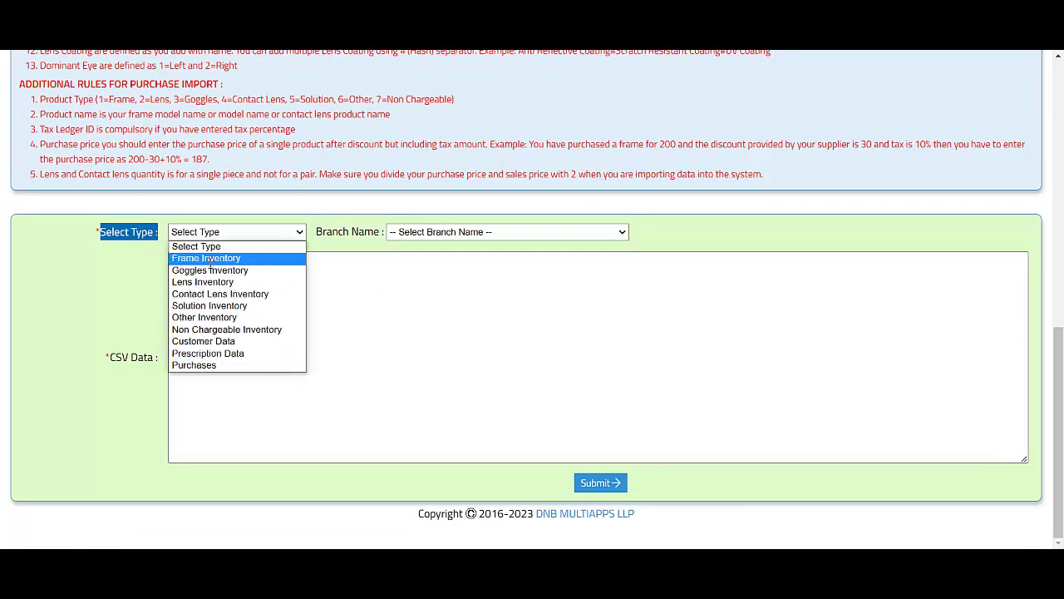
{"action": "left_click", "coordinate": [210, 261]}
{"action": "left_click", "coordinate": [439, 233]}
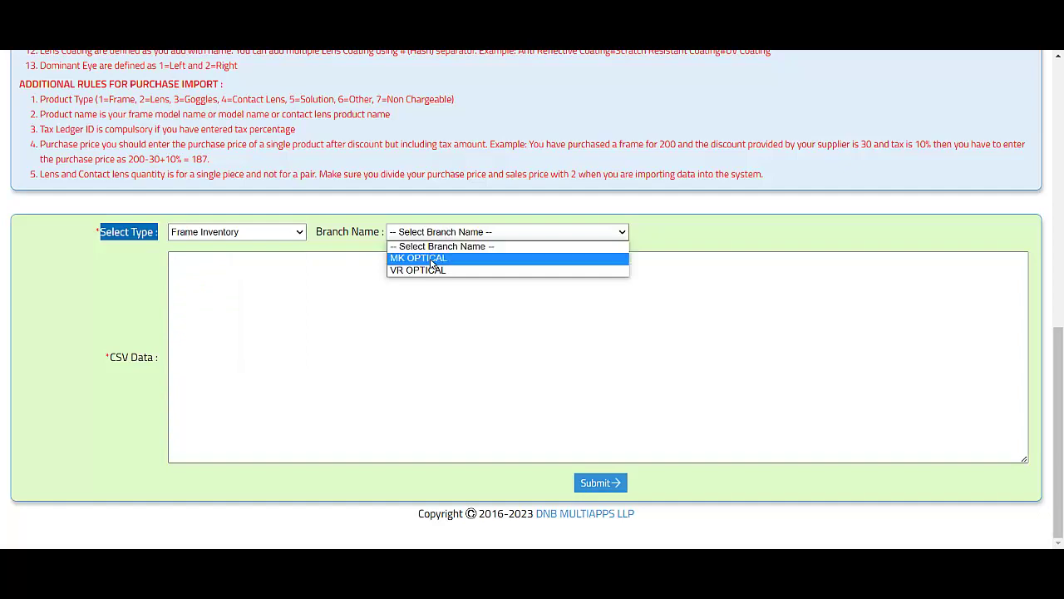
{"action": "left_click", "coordinate": [433, 259]}
Paste the copied frame inventory data, including its header row, into the CSV Data box
{"action": "left_click", "coordinate": [395, 346]}
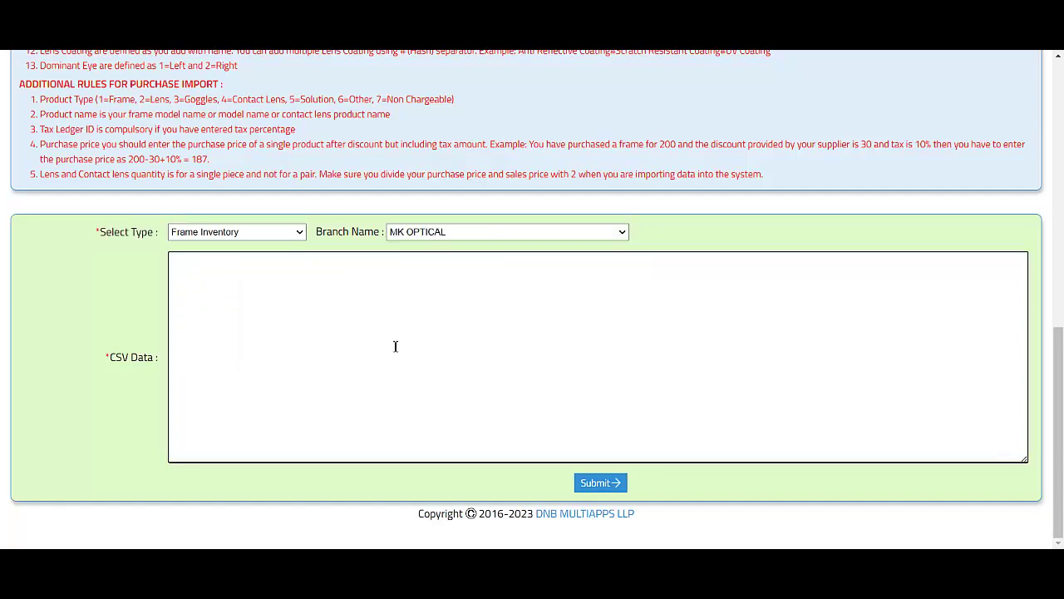
{"action": "right_click", "coordinate": [374, 320]}
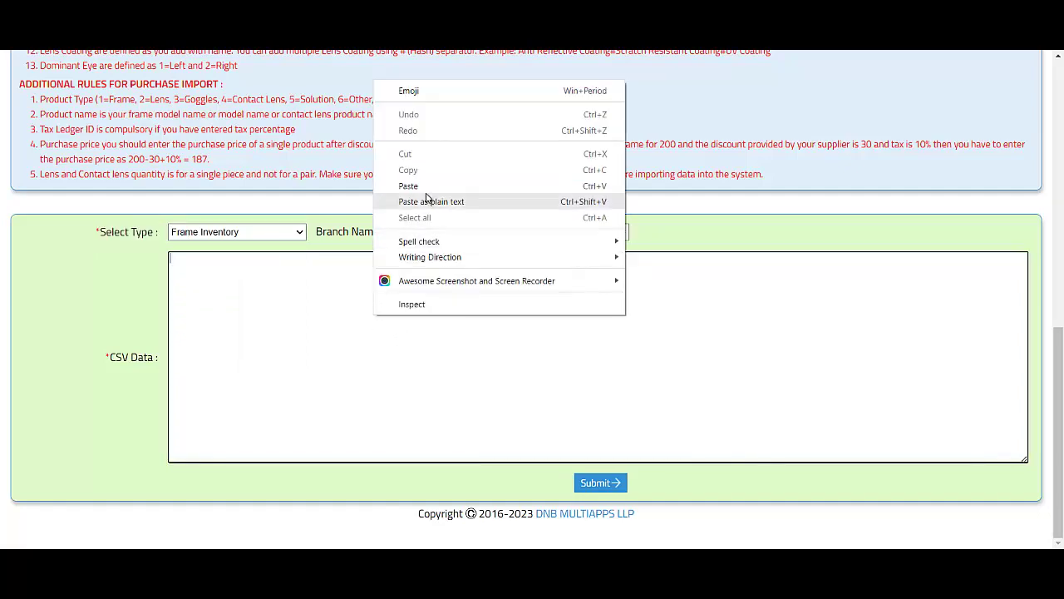
{"action": "left_click", "coordinate": [426, 186]}
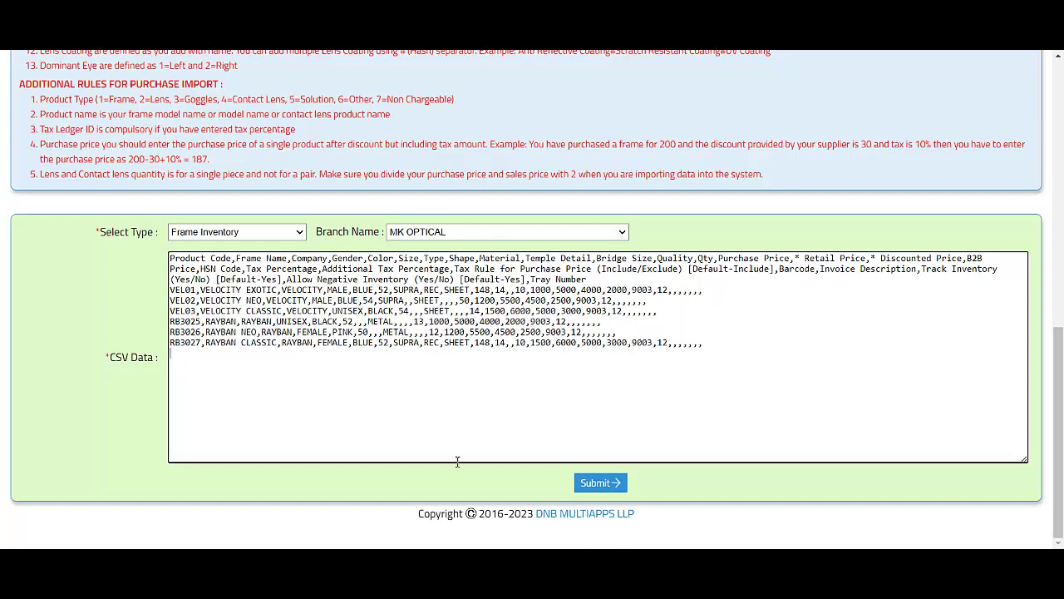
{"action": "left_click", "coordinate": [602, 485]}
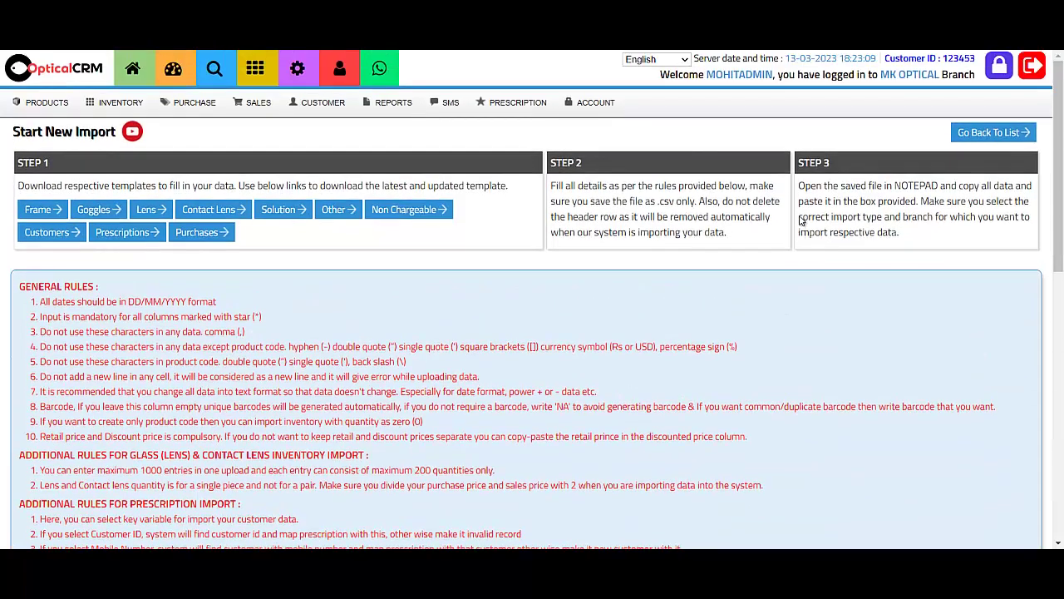
Read the Step 3 instructions on copying data and choosing type and branch, and review the filled import form
{"action": "left_click_drag", "start_coordinate": [799, 185], "coordinate": [1013, 238]}
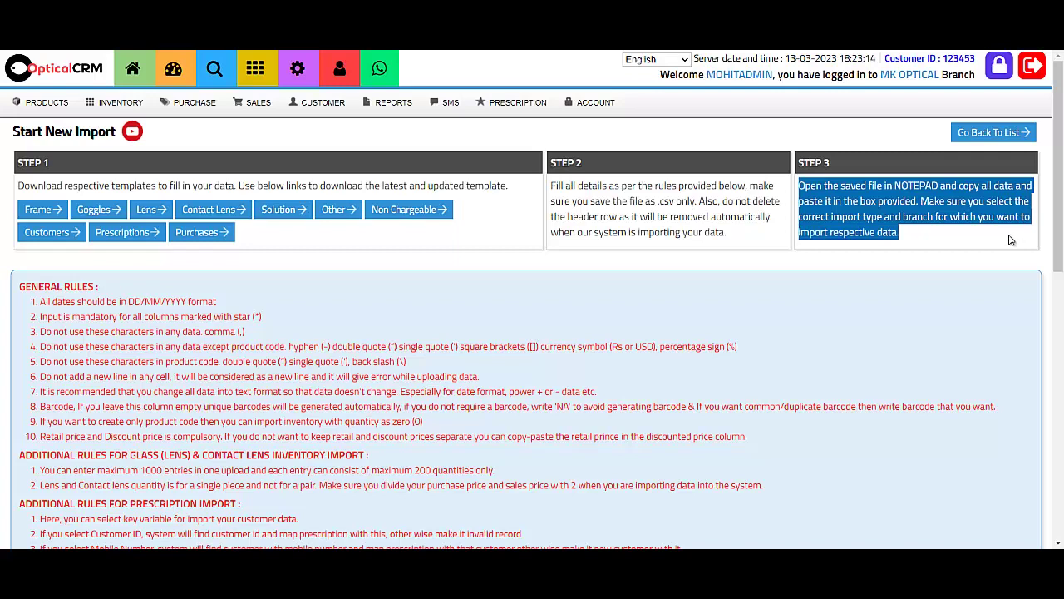
{"action": "left_click", "coordinate": [952, 259]}
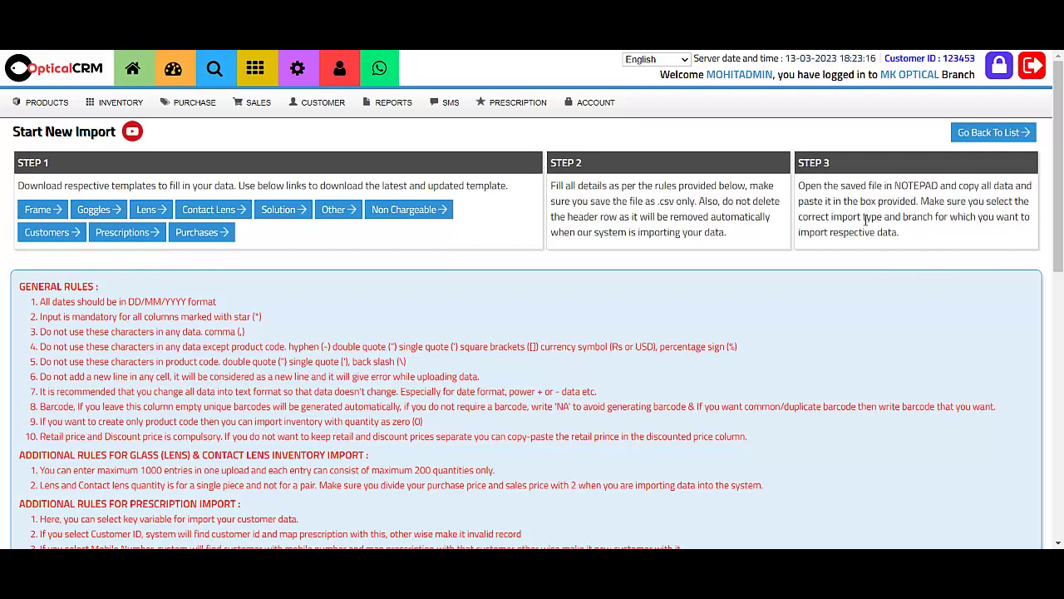
{"action": "left_click_drag", "start_coordinate": [842, 217], "coordinate": [1009, 250]}
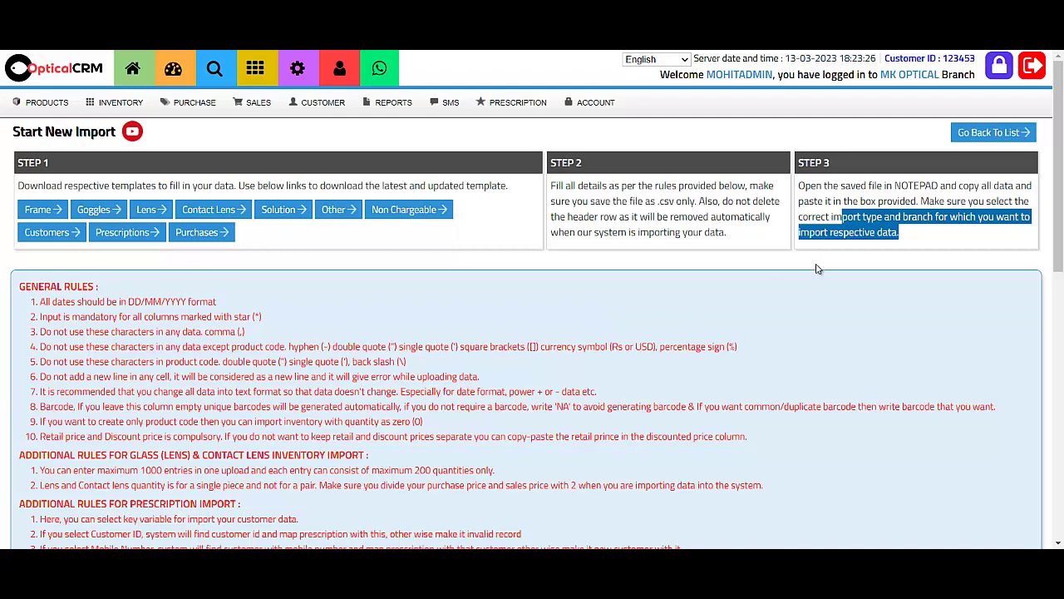
{"action": "scroll", "coordinate": [819, 269], "scroll_direction": "down", "scroll_amount": 7}
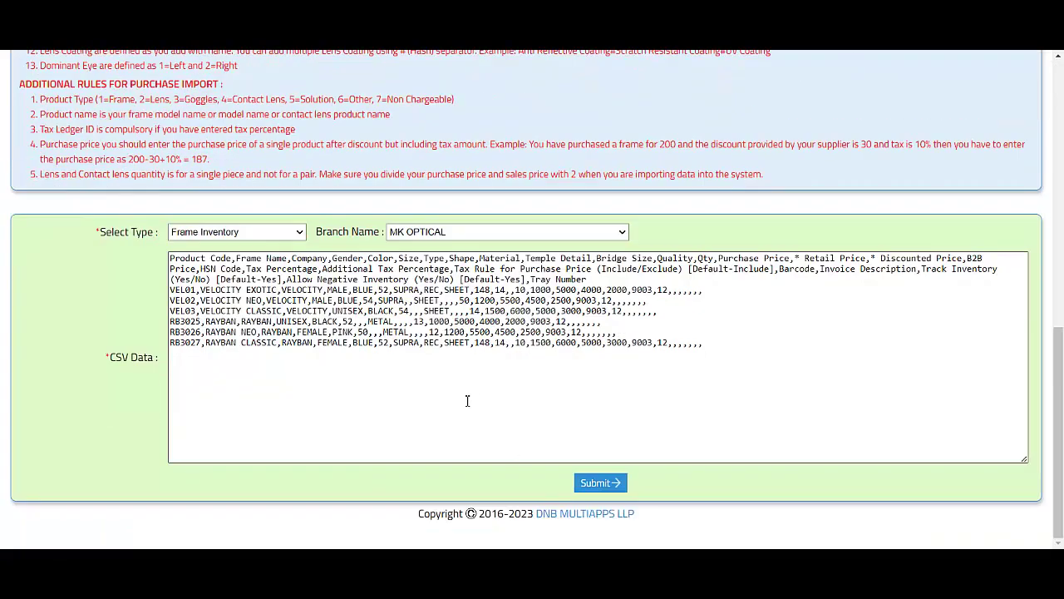
Submit the pasted frame inventory data and confirm the upload after reading the confirmation notice
{"action": "left_click", "coordinate": [600, 482]}
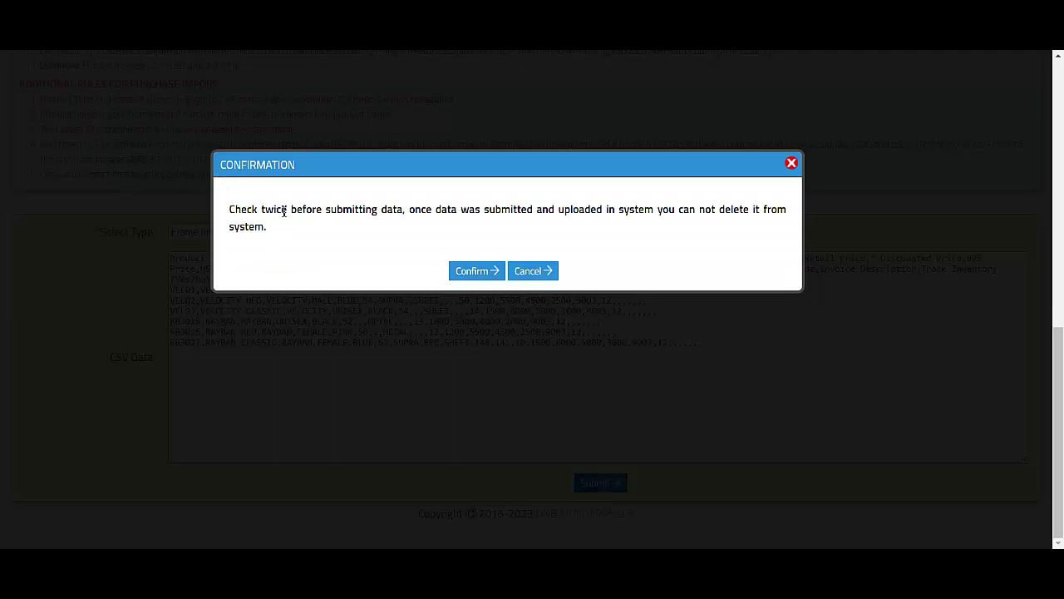
{"action": "left_click_drag", "start_coordinate": [229, 209], "coordinate": [655, 228]}
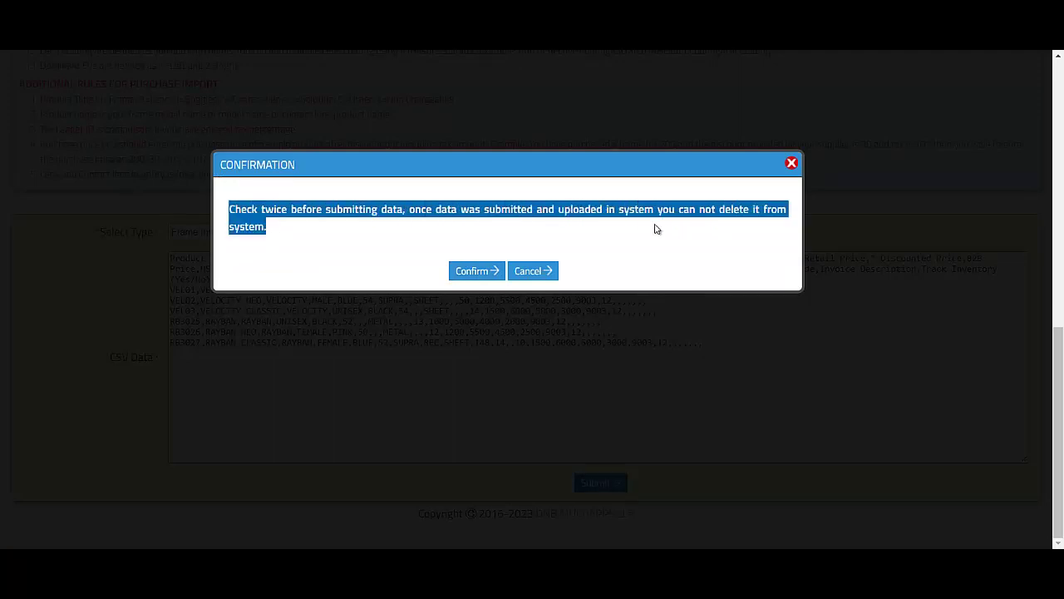
{"action": "left_click", "coordinate": [313, 246]}
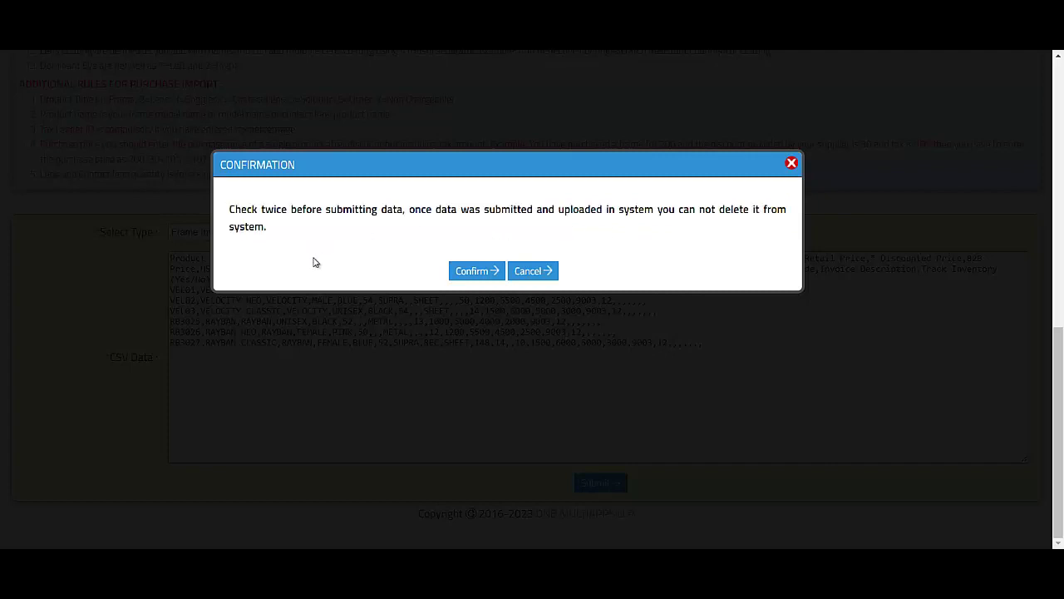
{"action": "left_click", "coordinate": [475, 273]}
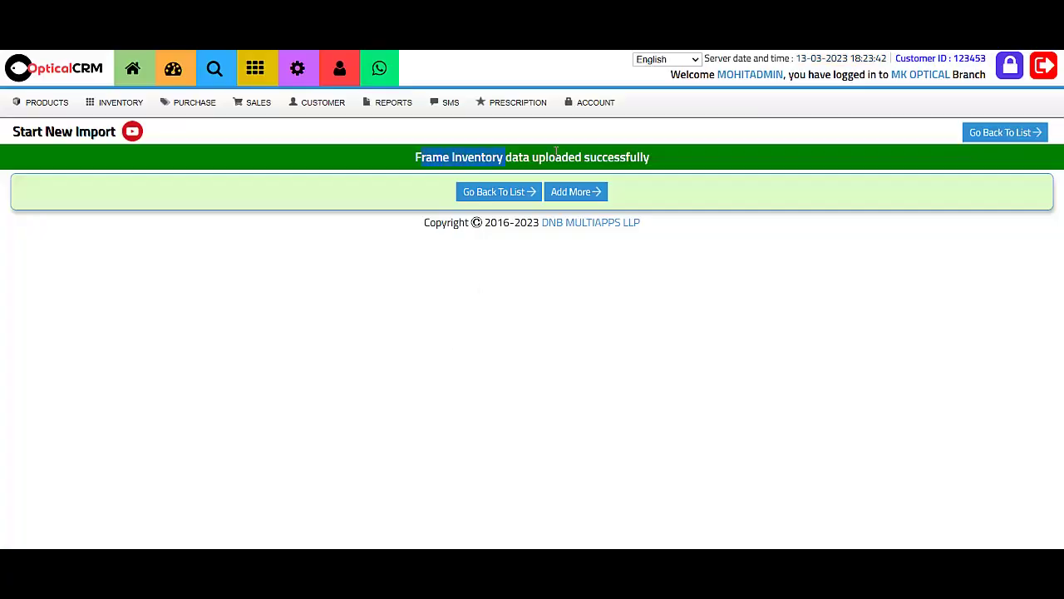
Read the upload message, return to the import list and review the uploaded, invalid and total record counts
{"action": "left_click_drag", "start_coordinate": [556, 150], "coordinate": [647, 157]}
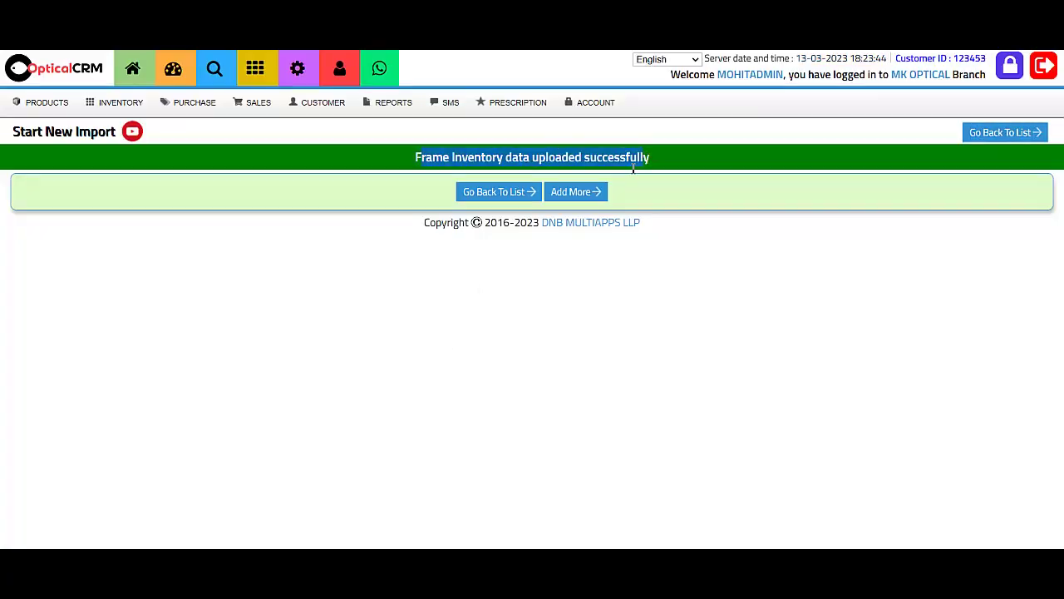
{"action": "left_click", "coordinate": [504, 192]}
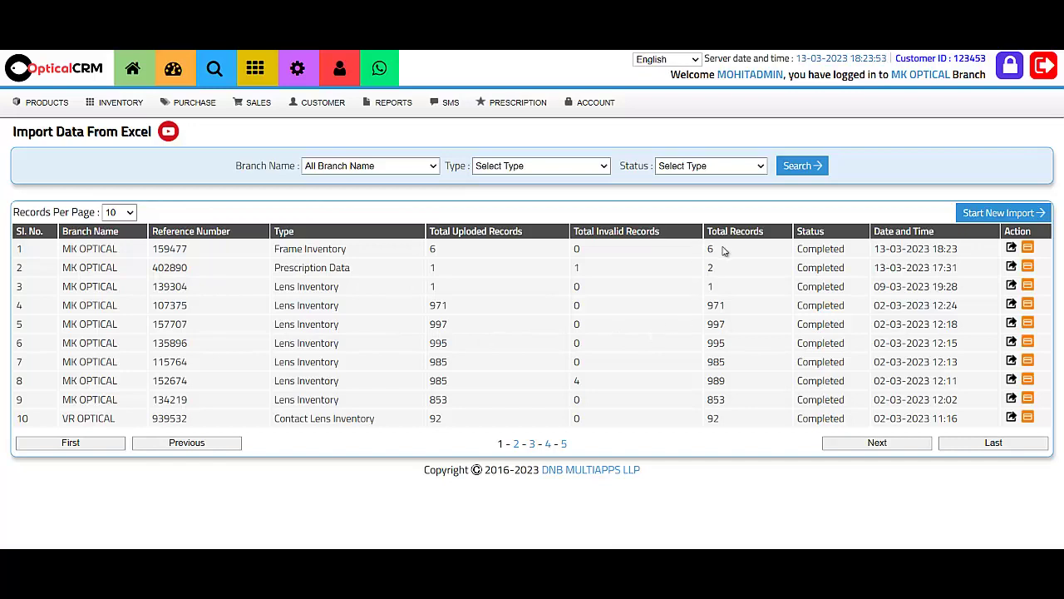
{"action": "left_click_drag", "start_coordinate": [713, 257], "coordinate": [705, 259]}
{"action": "left_click_drag", "start_coordinate": [439, 248], "coordinate": [429, 251]}
{"action": "left_click_drag", "start_coordinate": [587, 268], "coordinate": [574, 270]}
{"action": "left_click_drag", "start_coordinate": [585, 384], "coordinate": [565, 386]}
{"action": "left_click", "coordinate": [793, 471]}
View the Invalid records of the Prescription Data import, read the comment, and return to the import list
{"action": "left_click", "coordinate": [1026, 267]}
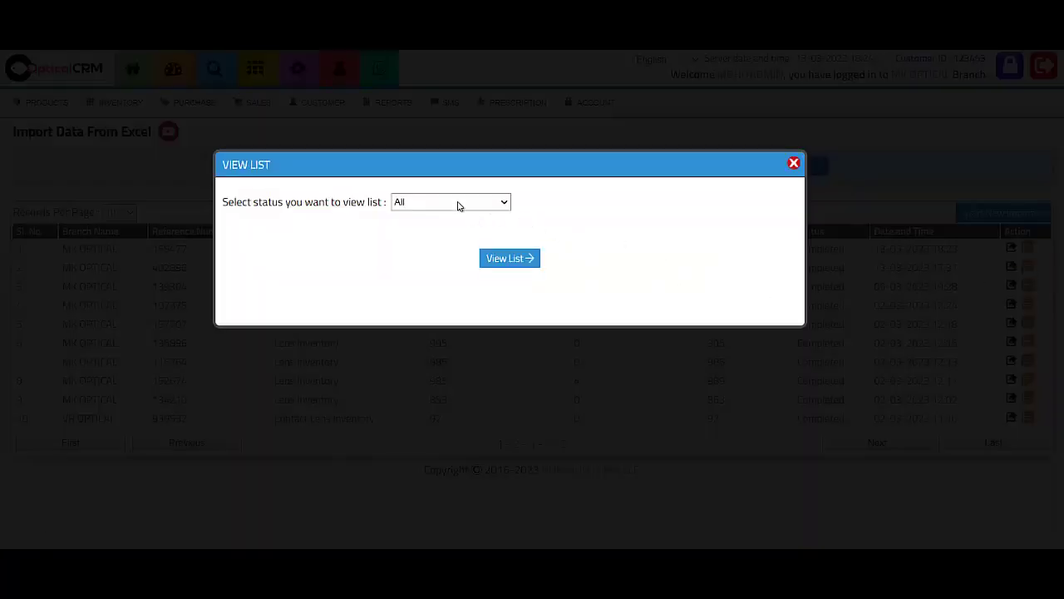
{"action": "left_click", "coordinate": [458, 205]}
{"action": "left_click", "coordinate": [449, 252]}
{"action": "left_click", "coordinate": [508, 259]}
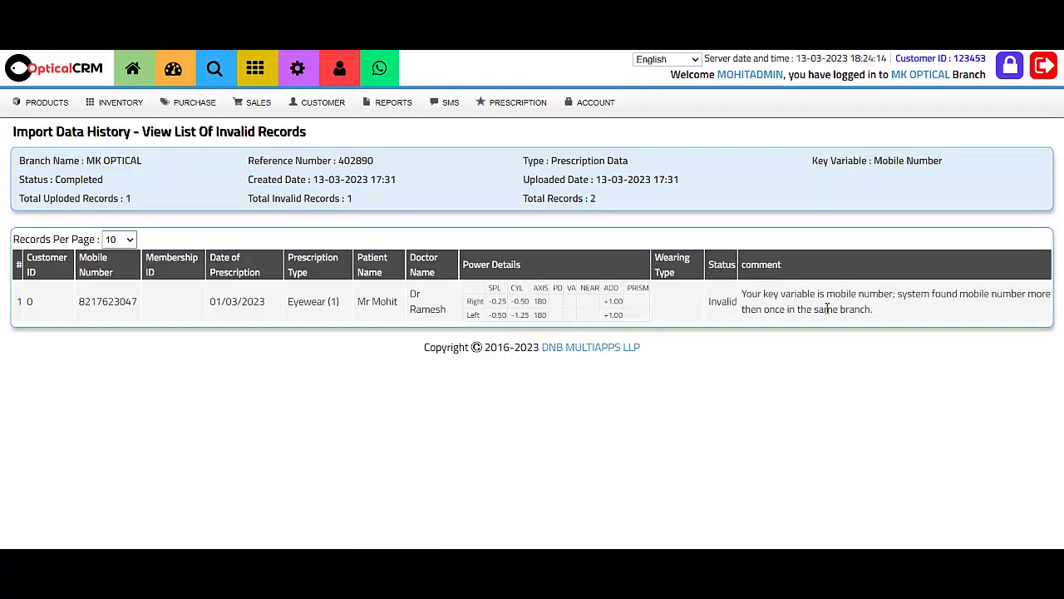
{"action": "left_click_drag", "start_coordinate": [746, 294], "coordinate": [870, 313]}
{"action": "key", "text": "alt+Left"}
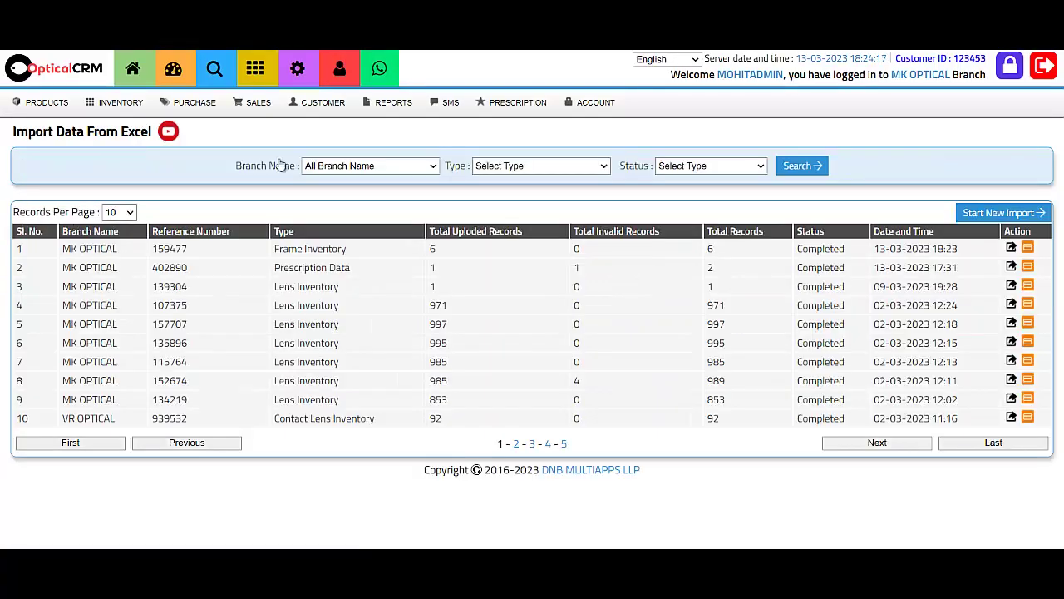
Check the export status options for the Prescription Data import, including Invalid, and close the dialog without exporting
{"action": "left_click_drag", "start_coordinate": [586, 275], "coordinate": [560, 276]}
{"action": "left_click", "coordinate": [1027, 267]}
{"action": "left_click", "coordinate": [468, 204]}
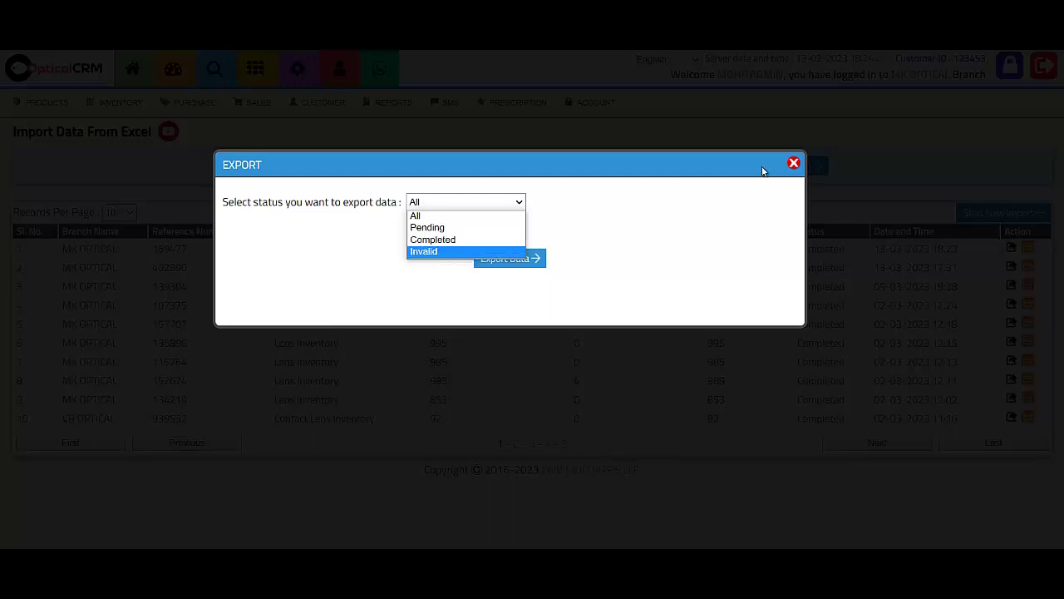
{"action": "left_click", "coordinate": [794, 164]}
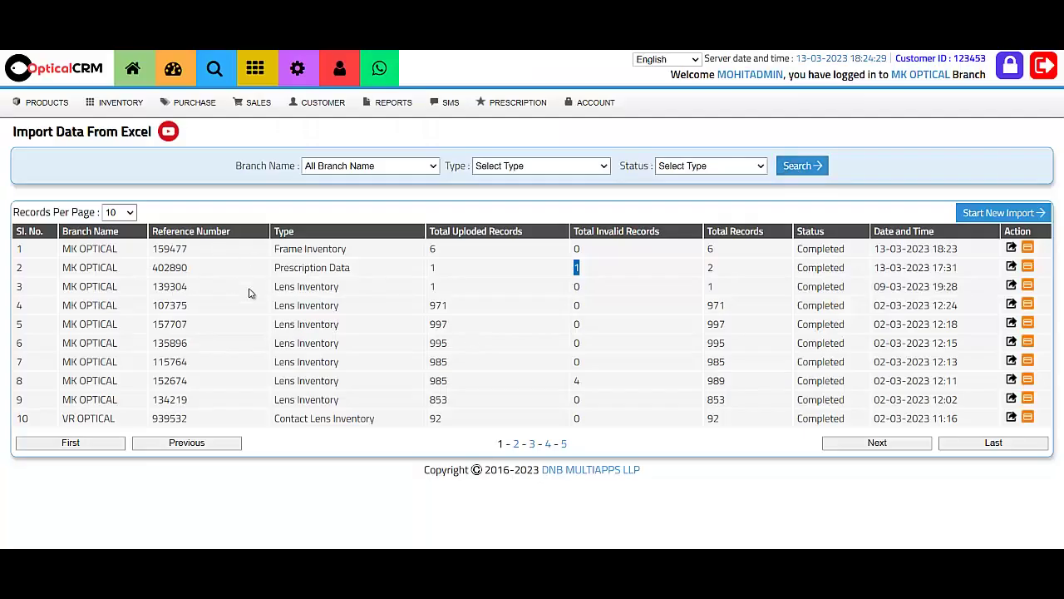
View page 2 of the import history and check the available records-per-page options without changing the setting
{"action": "left_click", "coordinate": [519, 287]}
{"action": "left_click", "coordinate": [516, 444]}
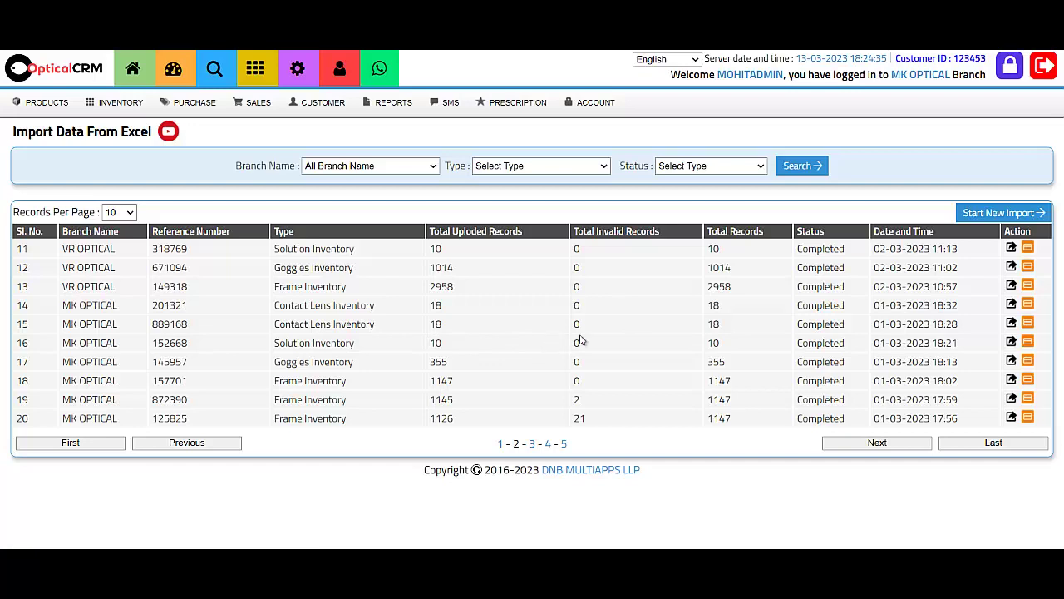
{"action": "left_click", "coordinate": [119, 212]}
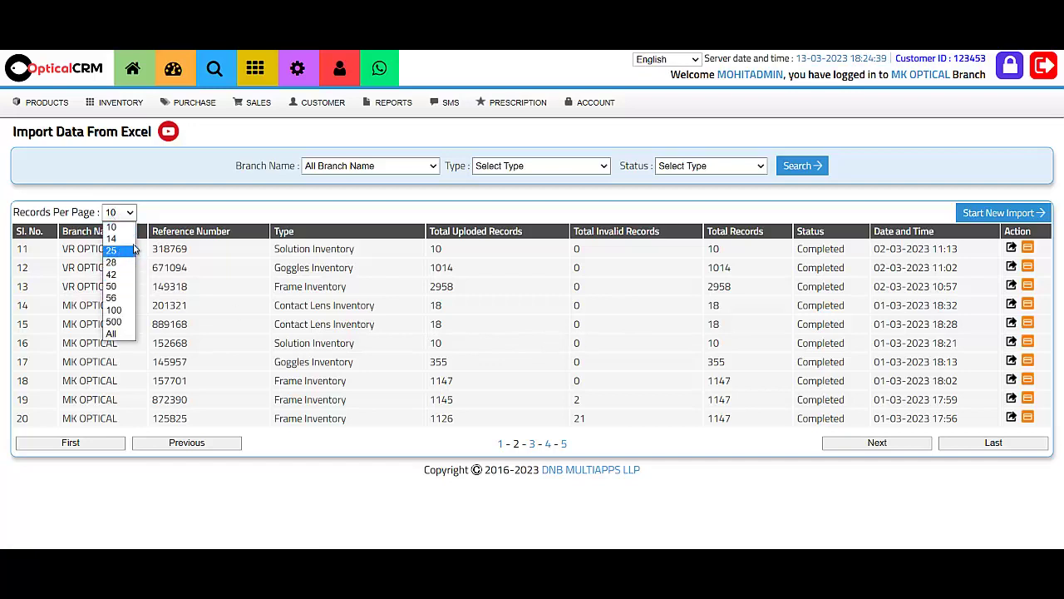
{"action": "left_click", "coordinate": [191, 204]}
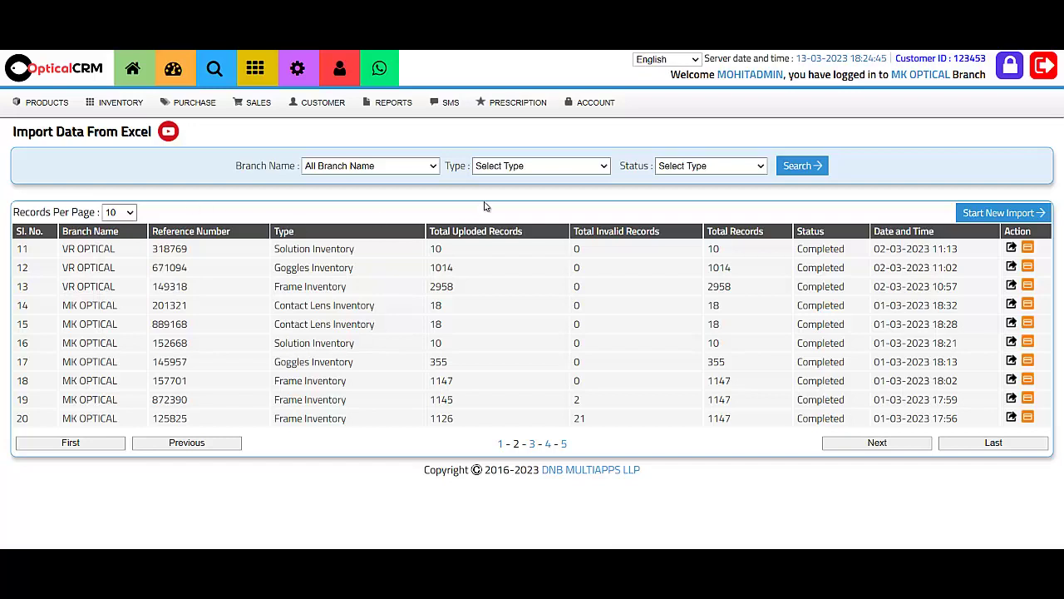
Start a new import and skim the general rules and the additional lens, prescription and purchase import rules
{"action": "left_click", "coordinate": [1003, 213]}
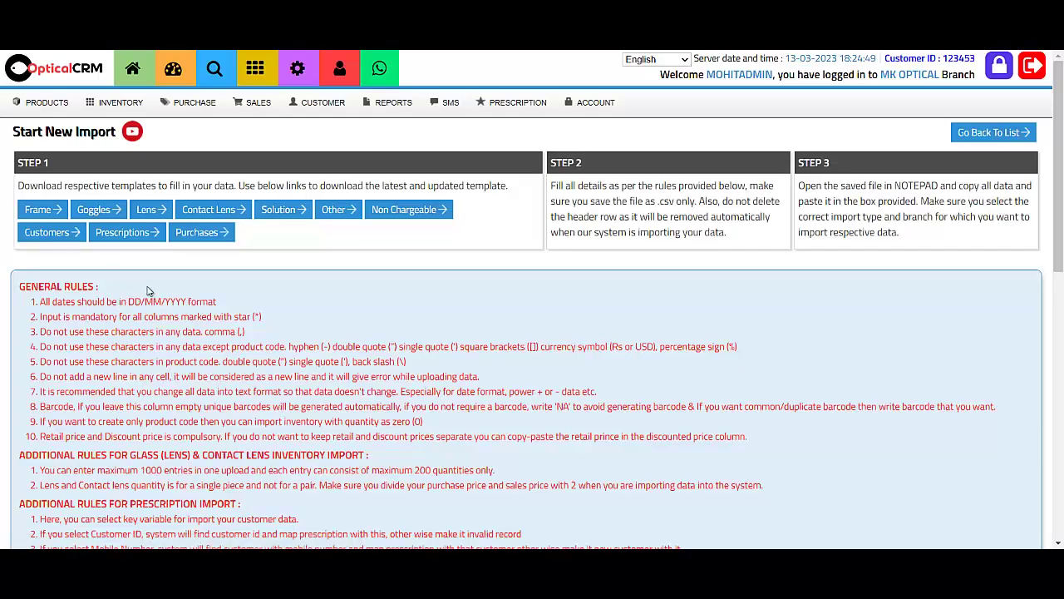
{"action": "scroll", "coordinate": [222, 257], "scroll_direction": "down", "scroll_amount": 1}
{"action": "scroll", "coordinate": [222, 256], "scroll_direction": "down", "scroll_amount": 2}
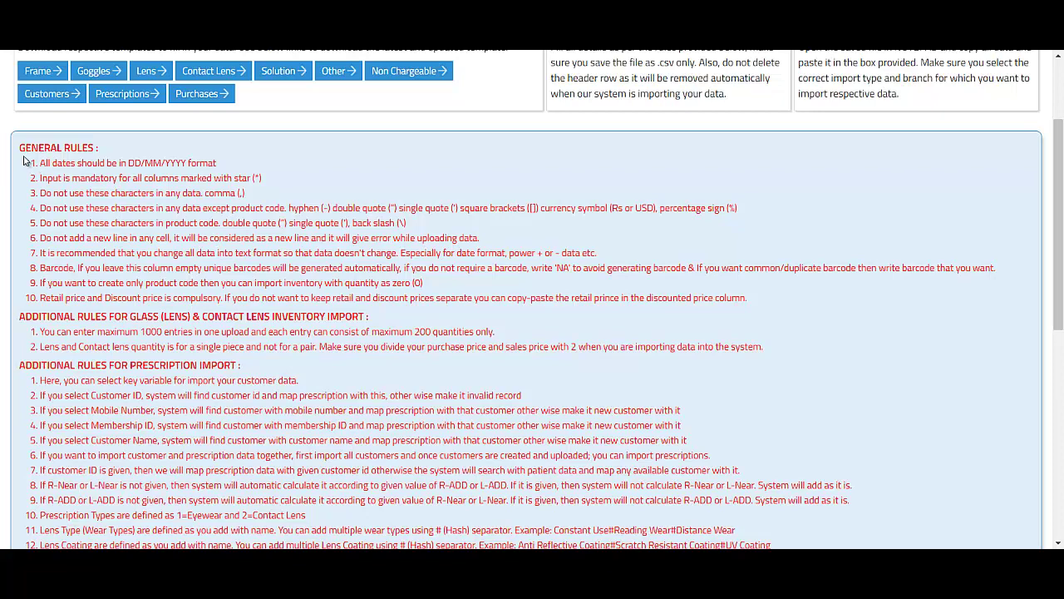
{"action": "left_click_drag", "start_coordinate": [19, 148], "coordinate": [117, 151]}
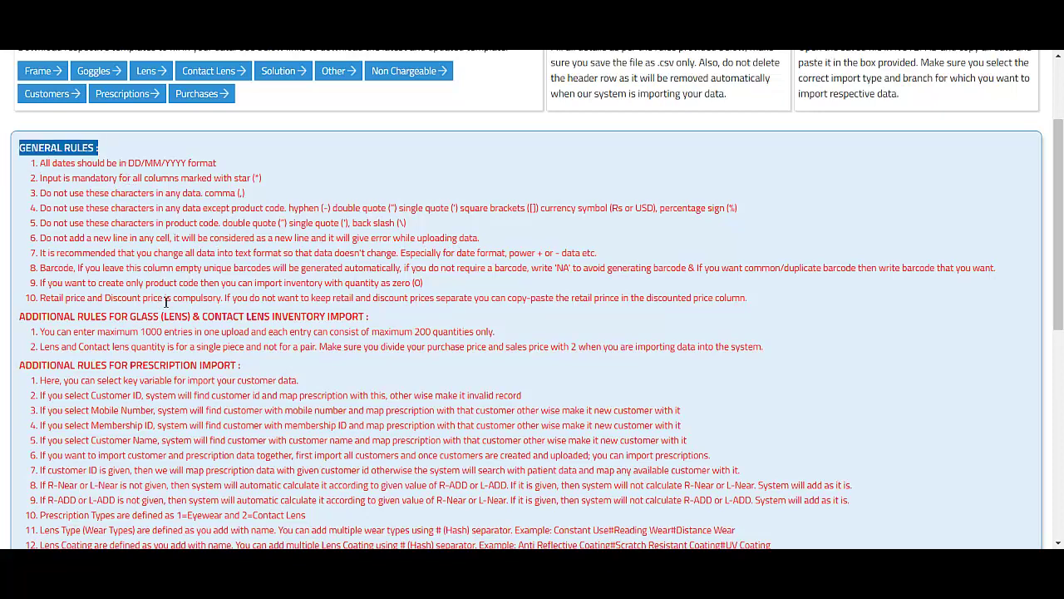
{"action": "scroll", "coordinate": [177, 412], "scroll_direction": "down", "scroll_amount": 3}
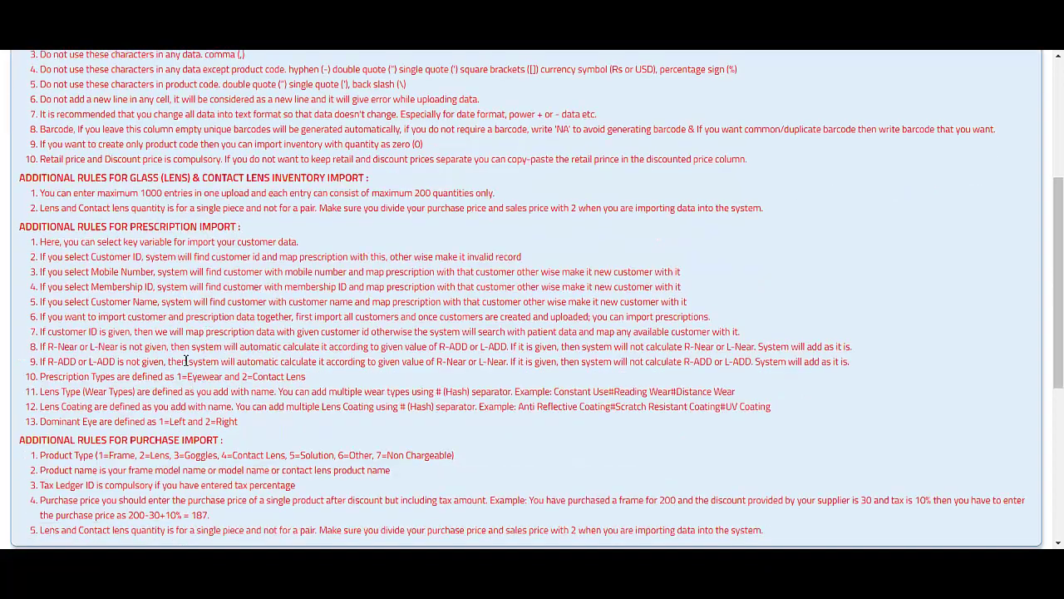
{"action": "scroll", "coordinate": [186, 361], "scroll_direction": "down", "scroll_amount": 3}
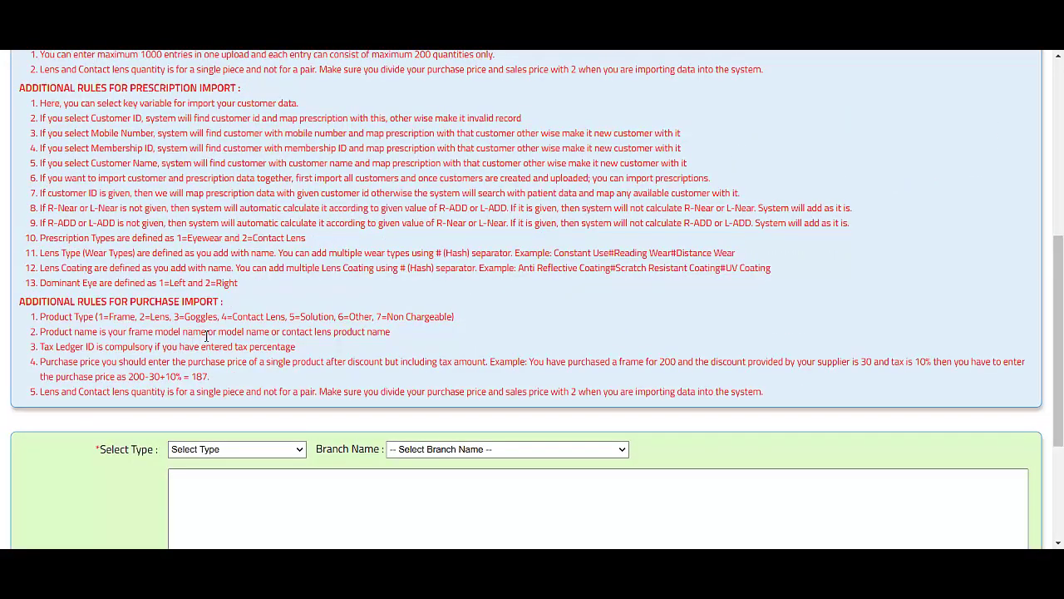
{"action": "scroll", "coordinate": [206, 336], "scroll_direction": "up", "scroll_amount": 6}
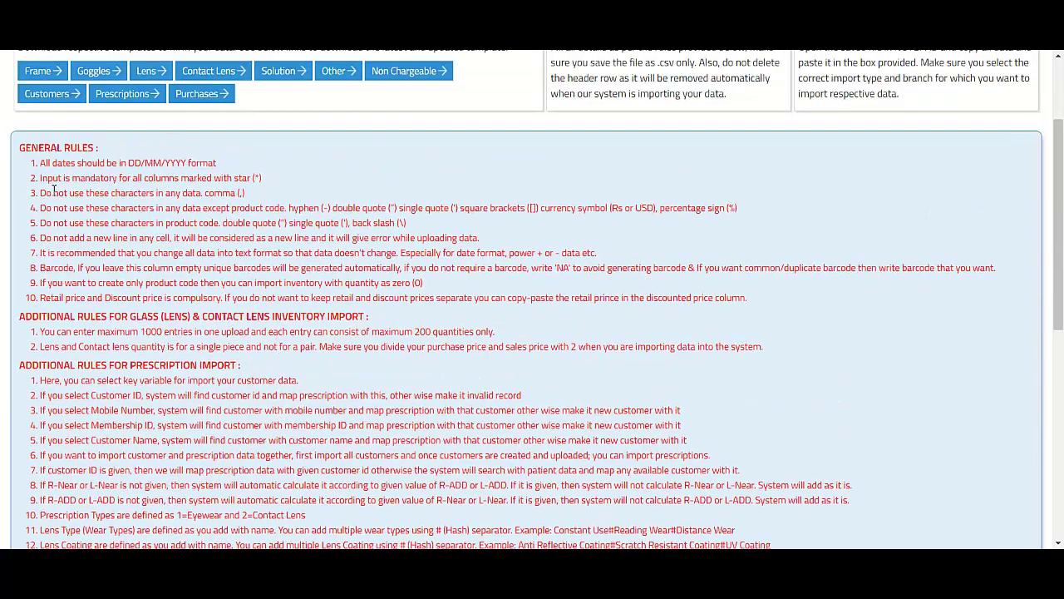
Read the general rule requiring all dates in DD/MM/YYYY format
{"action": "left_click_drag", "start_coordinate": [39, 163], "coordinate": [206, 158]}
{"action": "left_click", "coordinate": [227, 157]}
{"action": "triple_click", "coordinate": [228, 161]}
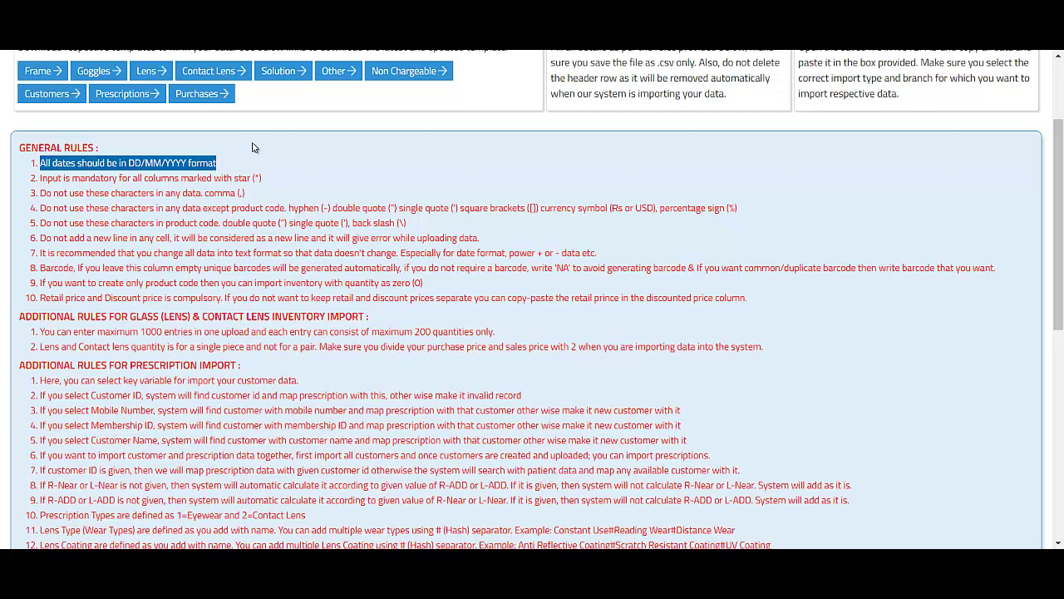
{"action": "left_click", "coordinate": [241, 154]}
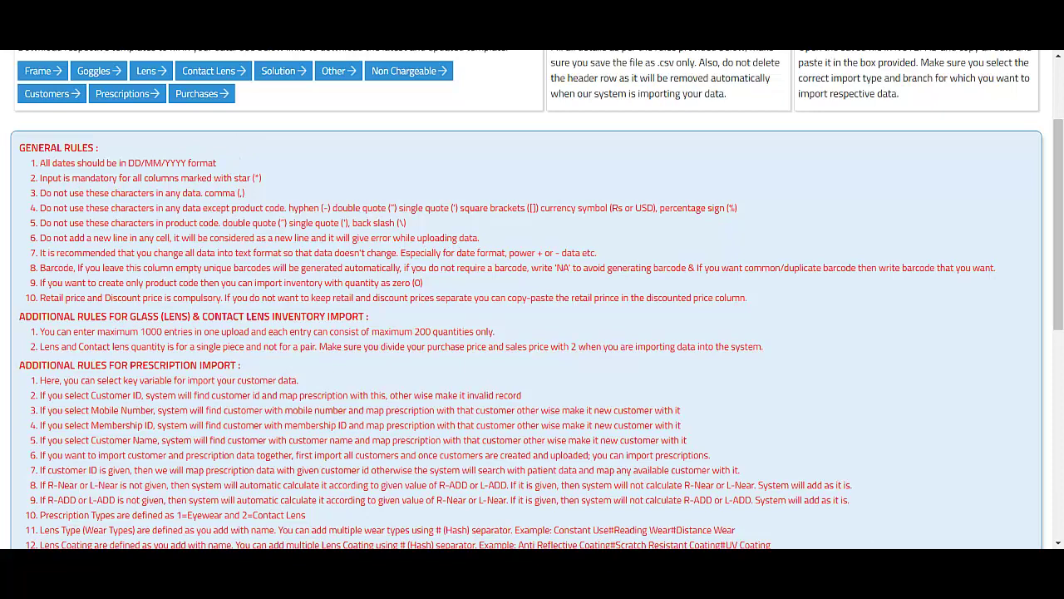
Switch to the csv_format_prescription sheet in Excel and examine the Date of Prescription column
{"action": "mouse_move", "coordinate": [490, 574]}
{"action": "left_click", "coordinate": [501, 455]}
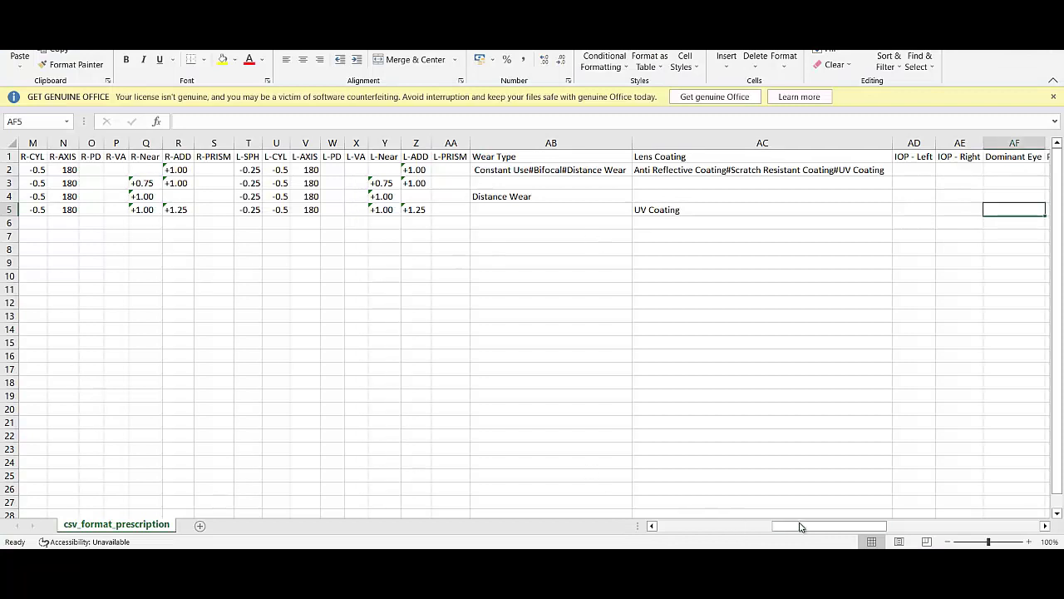
{"action": "left_click_drag", "start_coordinate": [801, 526], "coordinate": [649, 540]}
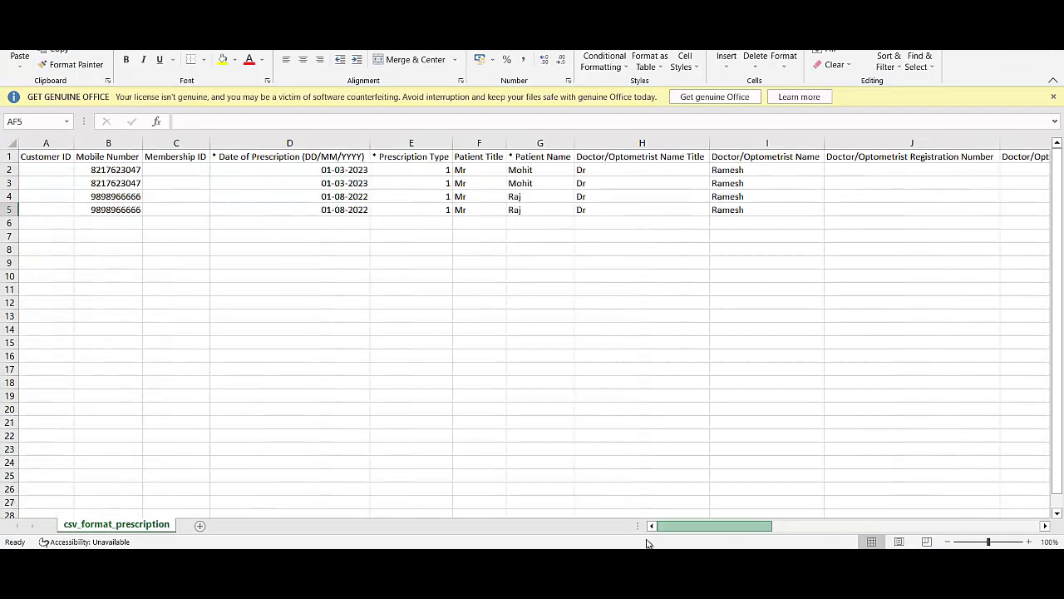
{"action": "left_click", "coordinate": [292, 144]}
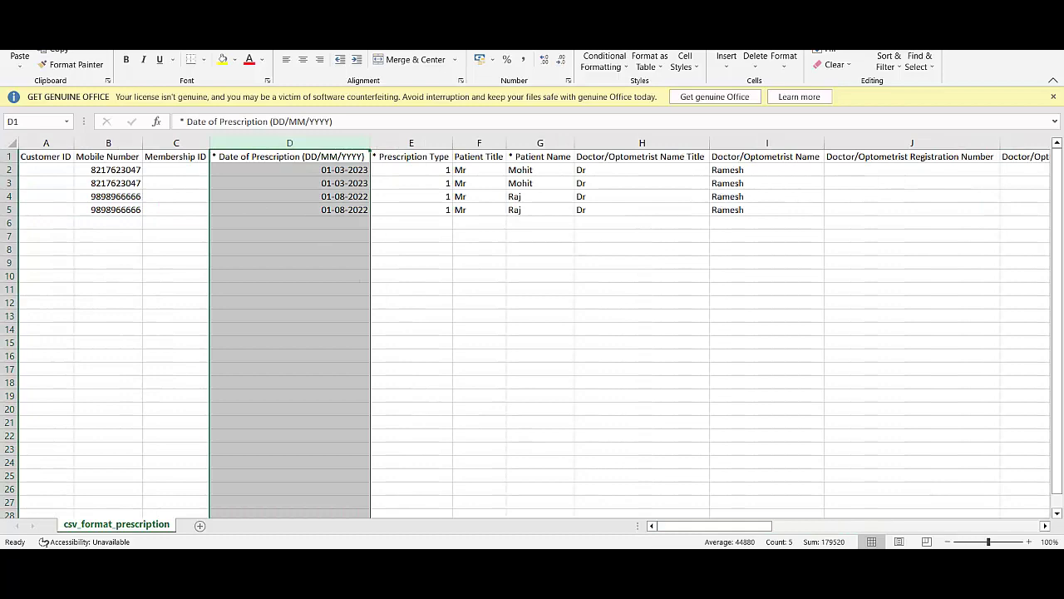
Switch to the csv_format_customer workbook and examine the Date of Birth and Date of Anniversary columns
{"action": "left_click", "coordinate": [124, 506]}
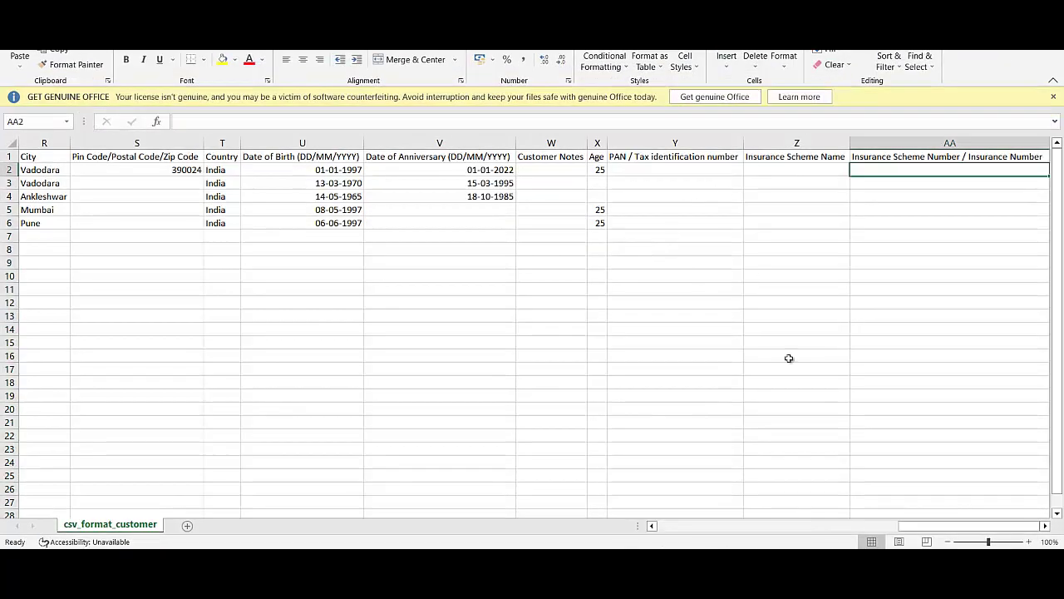
{"action": "left_click", "coordinate": [270, 145]}
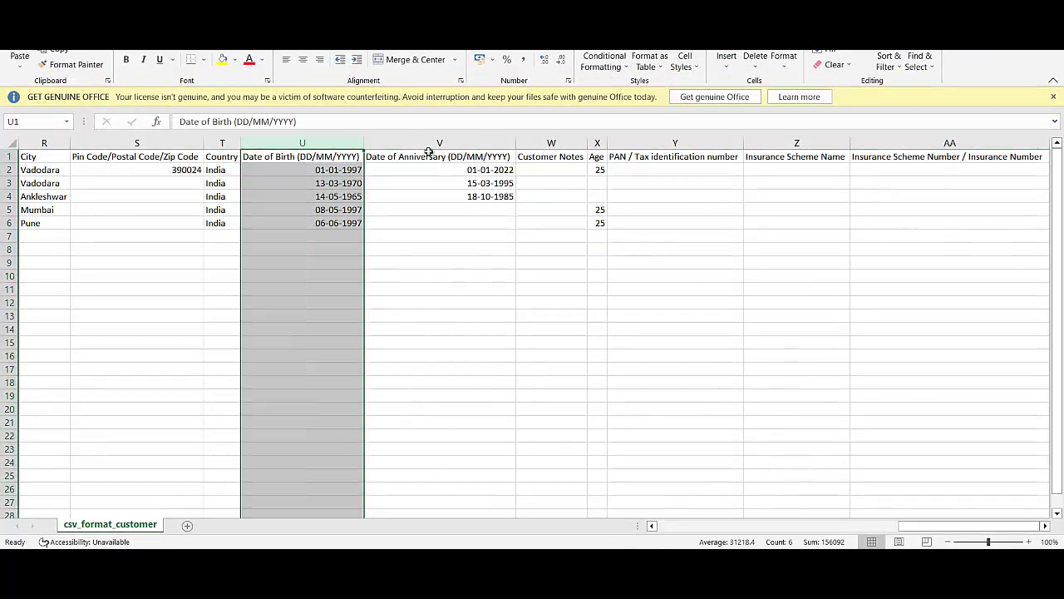
{"action": "left_click", "coordinate": [428, 145]}
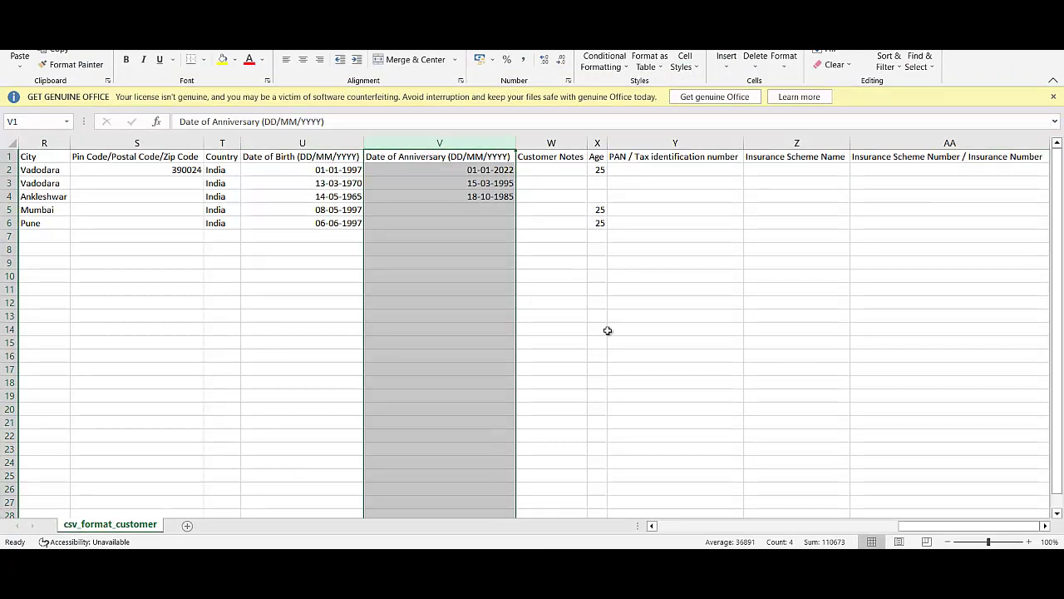
{"action": "left_click", "coordinate": [282, 168]}
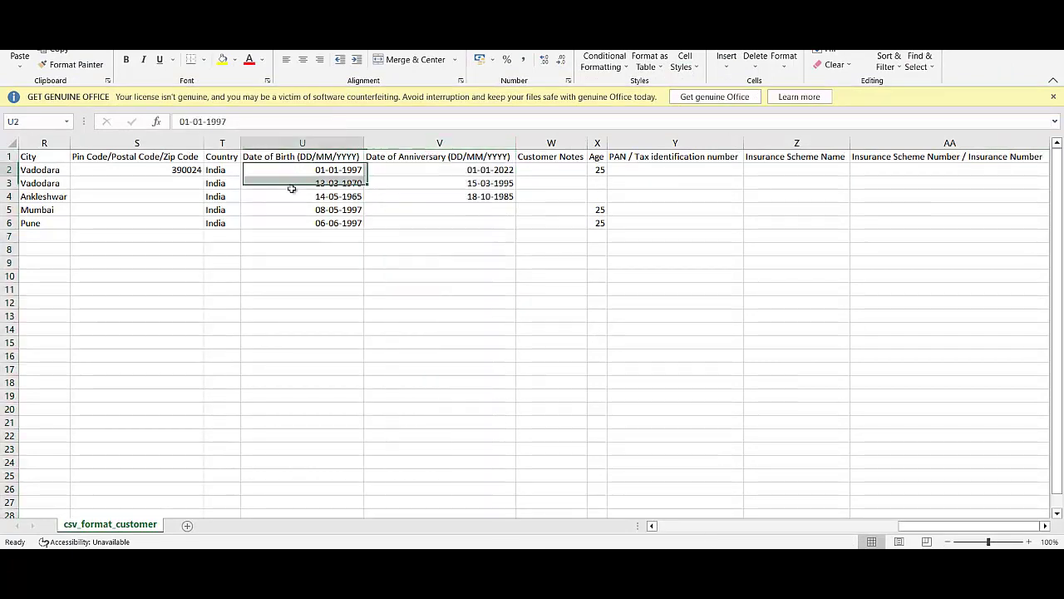
{"action": "key", "text": "ctrl+v"}
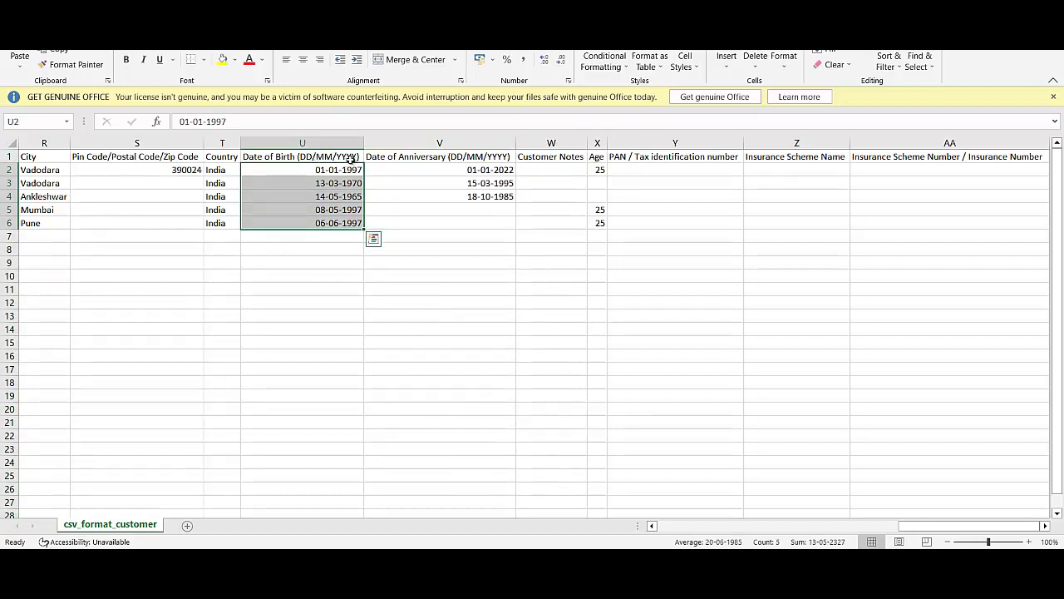
{"action": "left_click", "coordinate": [345, 238]}
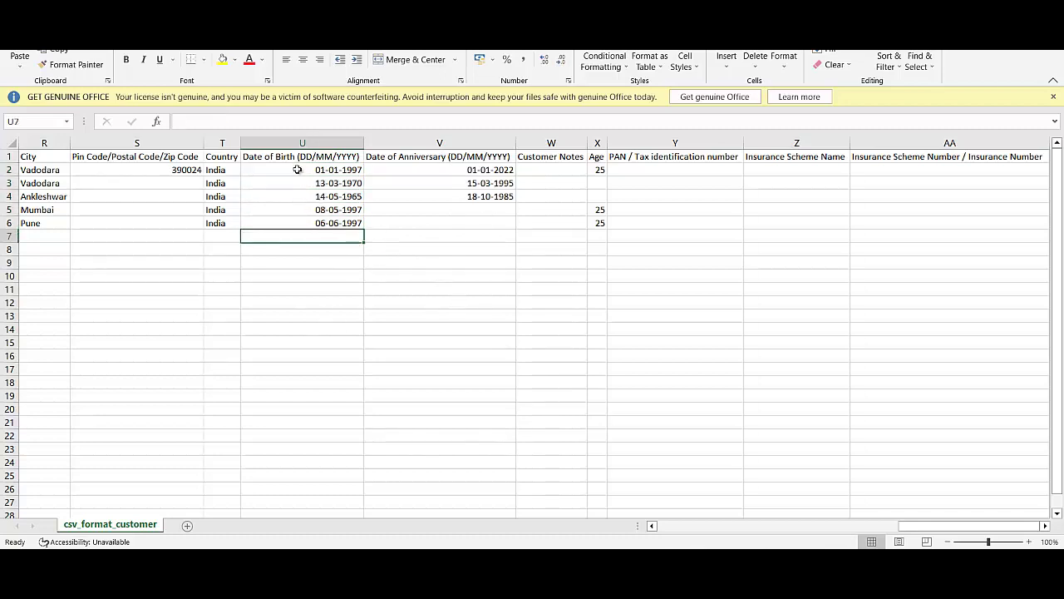
Apply the custom number format dd/mm/yyyy to the Date of Birth values in U2:U6
{"action": "left_click_drag", "start_coordinate": [299, 170], "coordinate": [300, 224]}
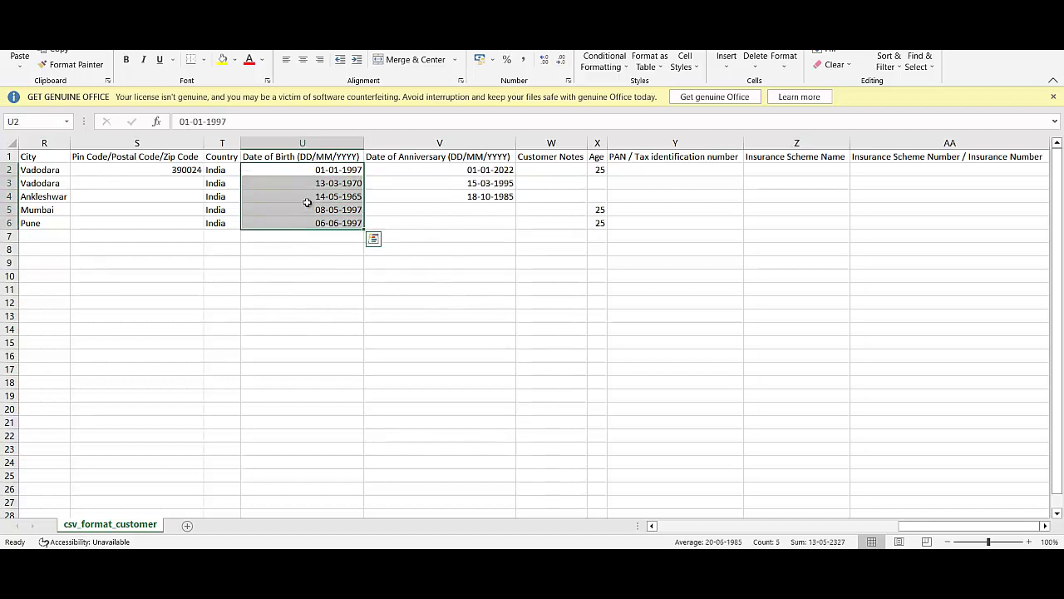
{"action": "right_click", "coordinate": [293, 173]}
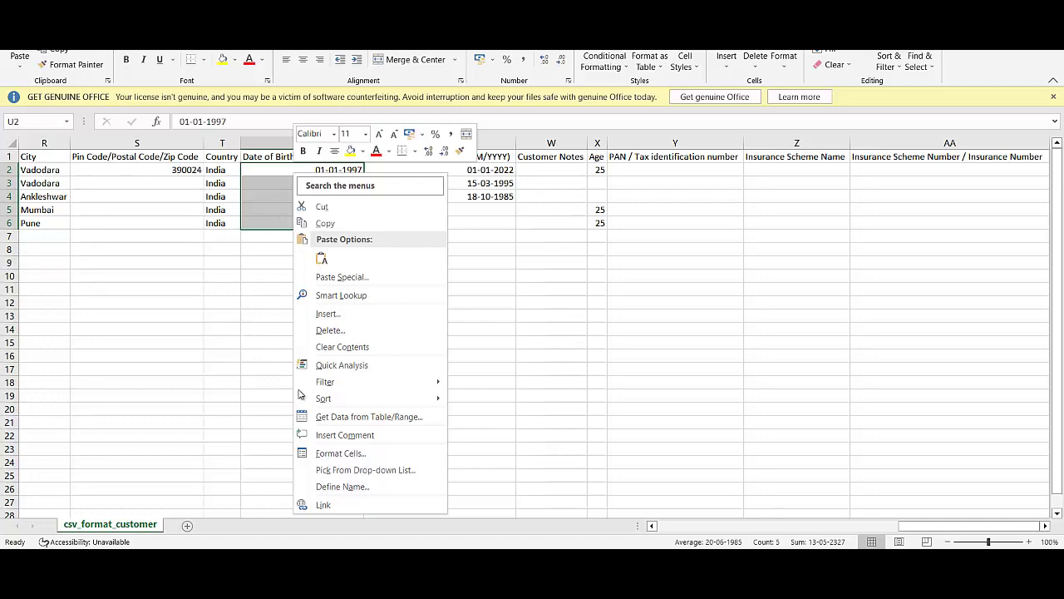
{"action": "left_click", "coordinate": [362, 459]}
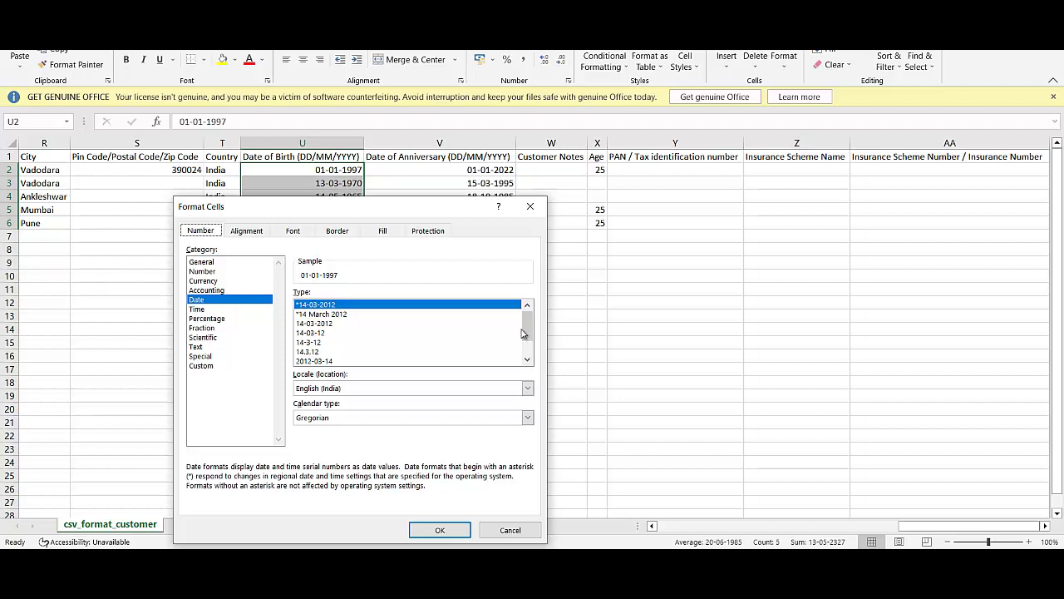
{"action": "scroll", "coordinate": [532, 343], "scroll_direction": "down", "scroll_amount": 1}
{"action": "scroll", "coordinate": [534, 345], "scroll_direction": "up", "scroll_amount": 1}
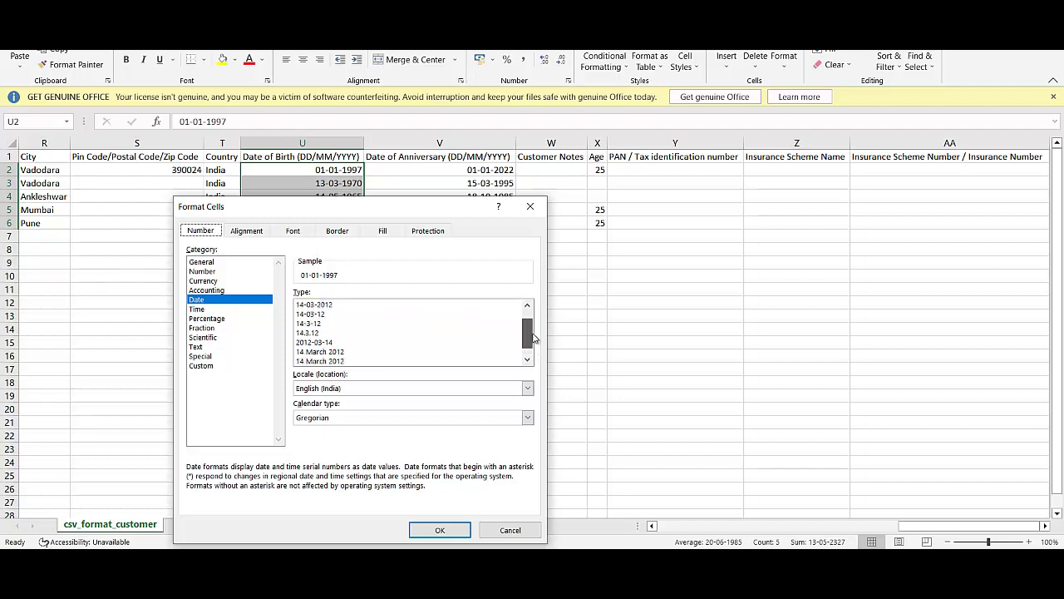
{"action": "scroll", "coordinate": [534, 337], "scroll_direction": "up", "scroll_amount": 1}
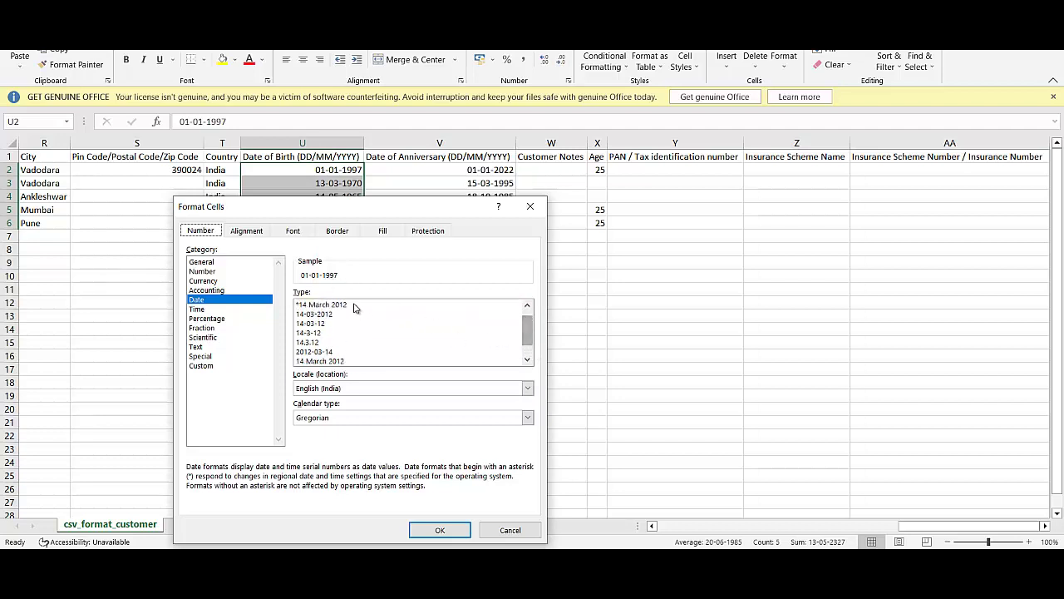
{"action": "left_click", "coordinate": [201, 366]}
{"action": "left_click", "coordinate": [307, 306]}
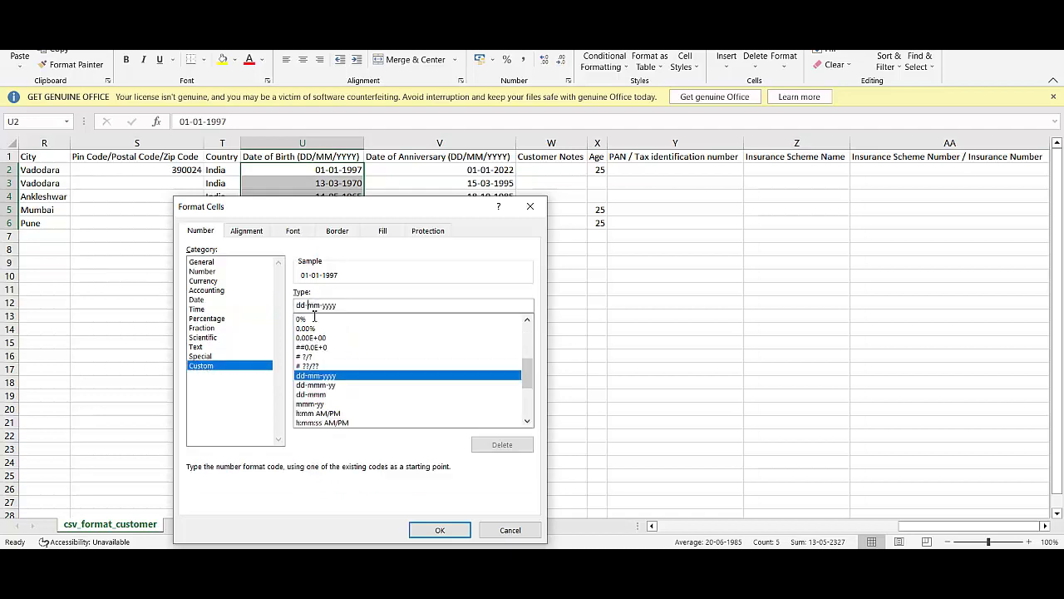
{"action": "key", "text": "BackSpace"}
{"action": "type", "text": "/"}
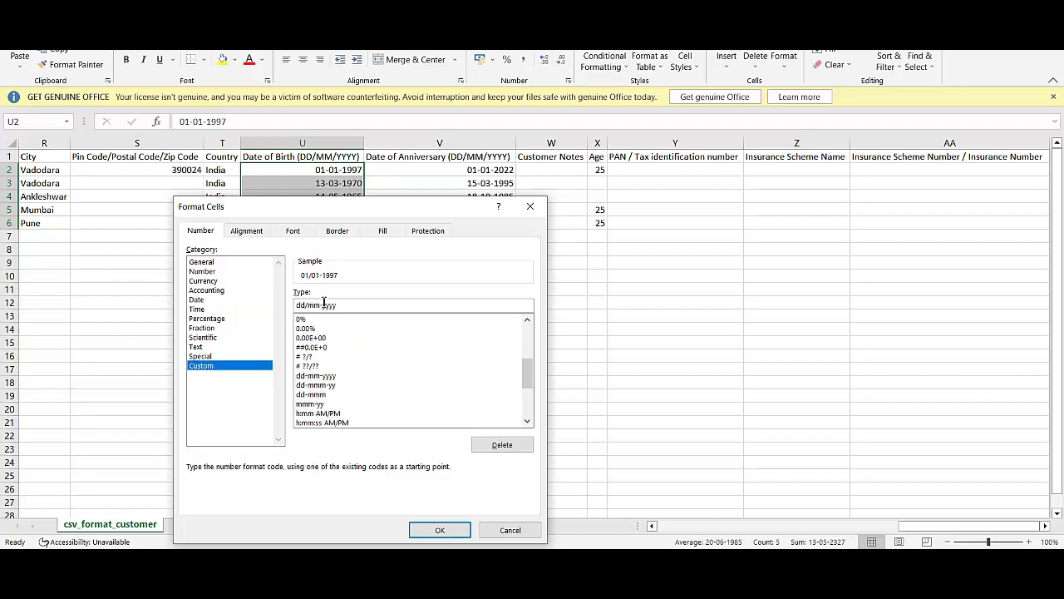
{"action": "key", "text": "BackSpace"}
{"action": "type", "text": "/"}
{"action": "left_click", "coordinate": [432, 530]}
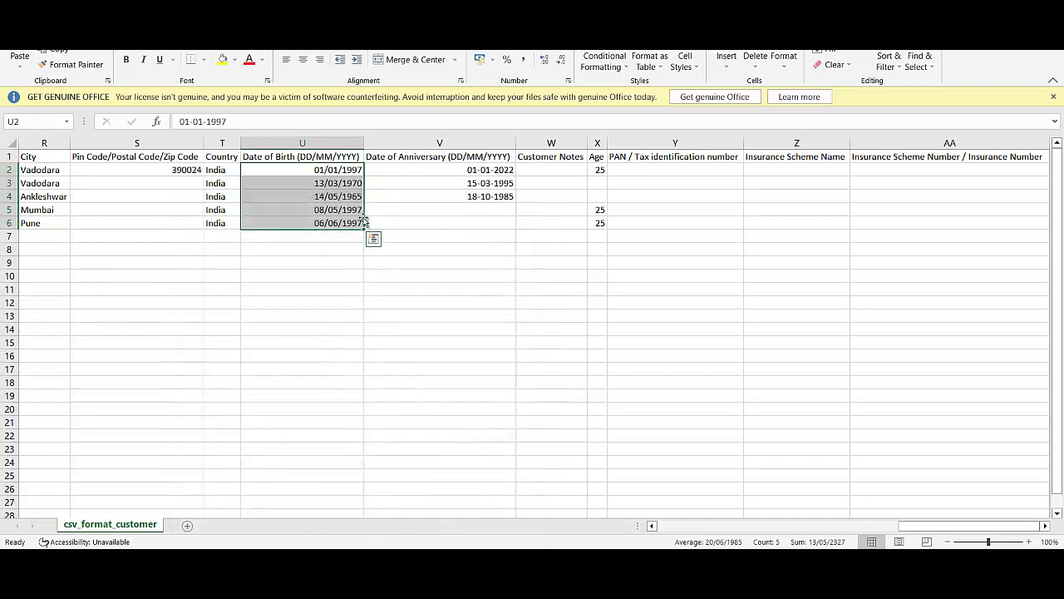
{"action": "left_click", "coordinate": [336, 235]}
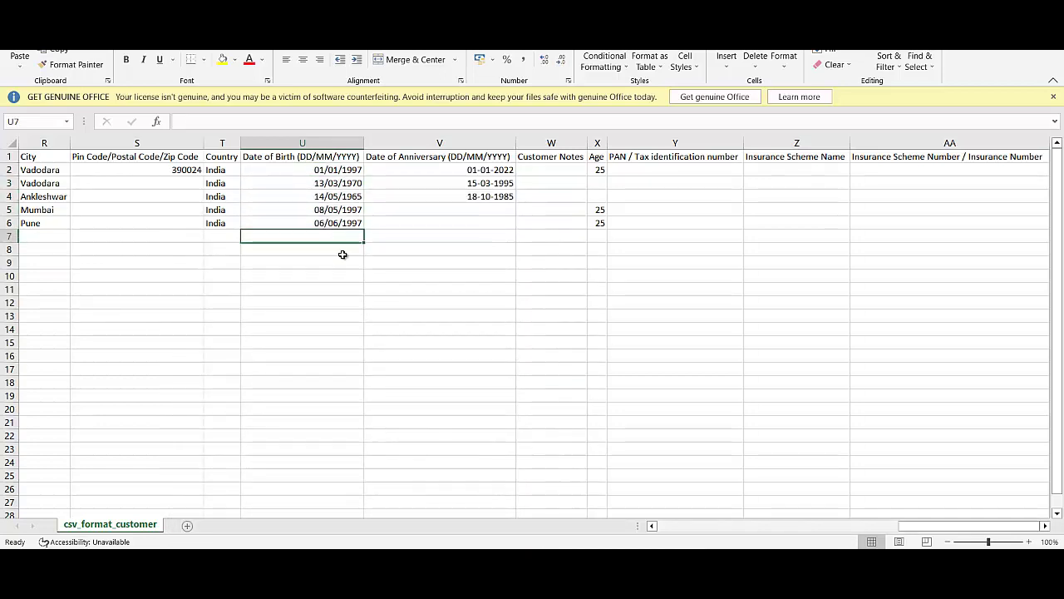
Apply the custom number format dd/mm/yyyy to the Date of Anniversary cells V2:V5
{"action": "left_click_drag", "start_coordinate": [464, 166], "coordinate": [463, 207]}
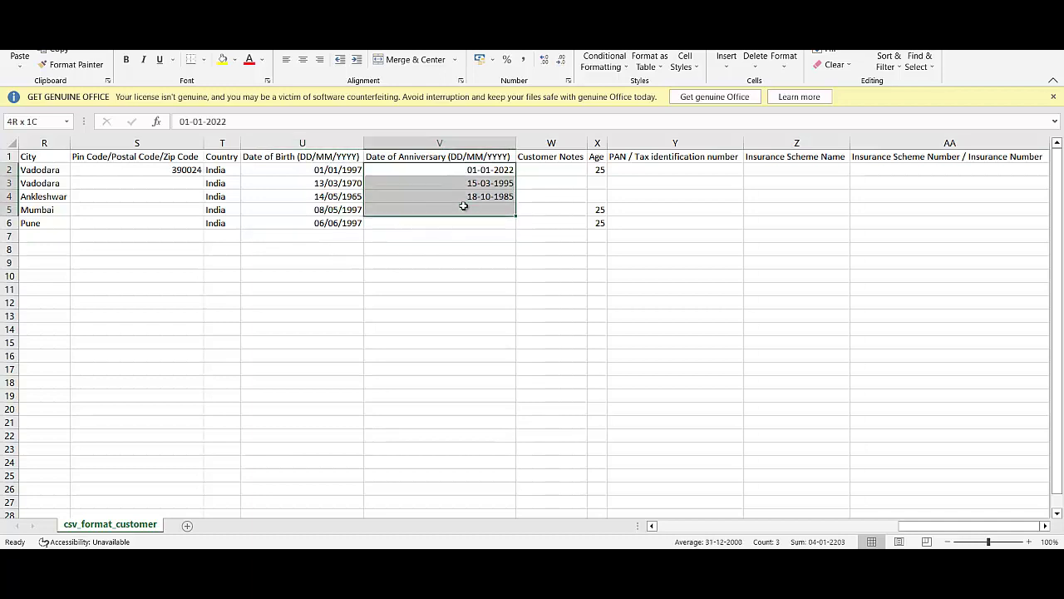
{"action": "right_click", "coordinate": [455, 190]}
{"action": "left_click", "coordinate": [503, 469]}
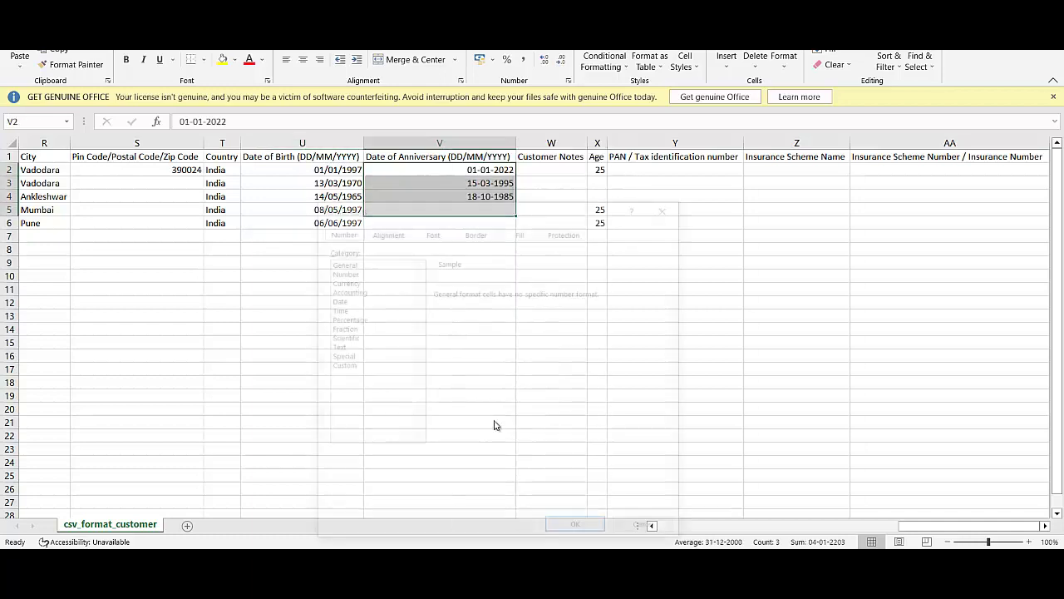
{"action": "left_click", "coordinate": [339, 367]}
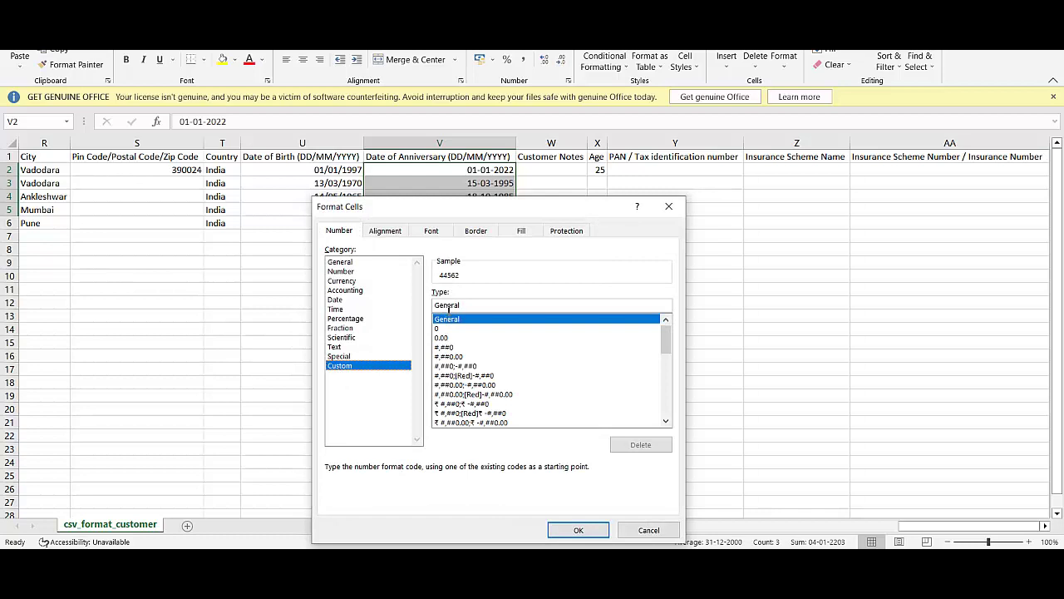
{"action": "left_click_drag", "start_coordinate": [470, 306], "coordinate": [405, 303]}
{"action": "type", "text": "dd/mm/yyyy"}
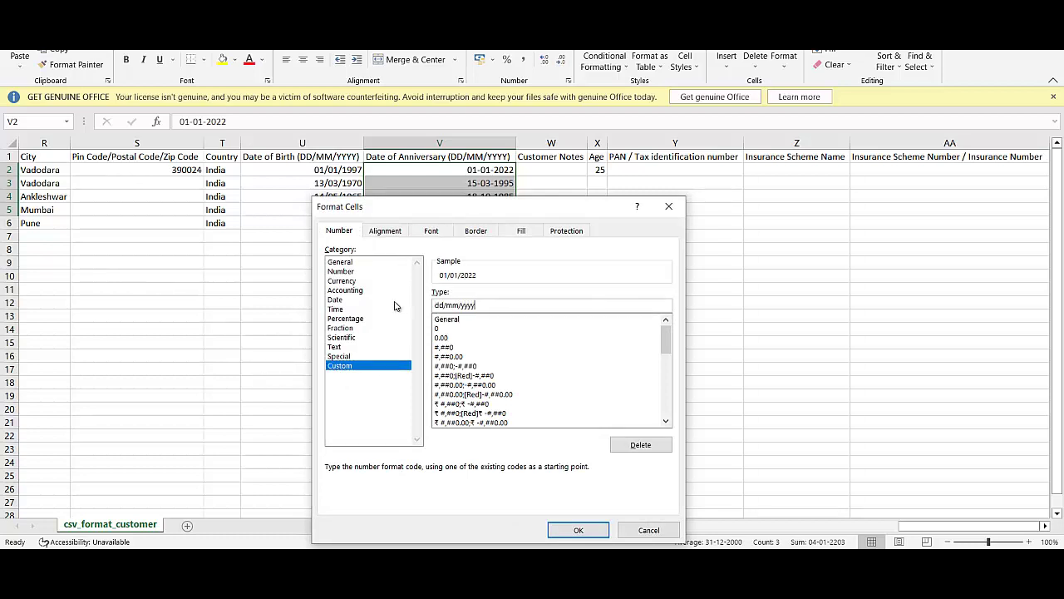
{"action": "left_click", "coordinate": [578, 529]}
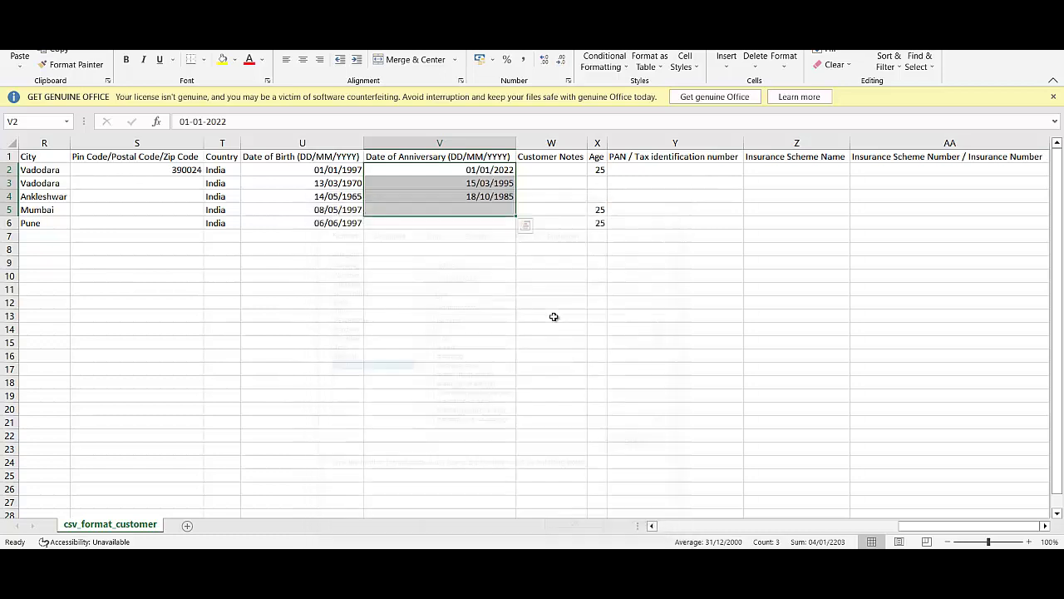
{"action": "left_click", "coordinate": [501, 274]}
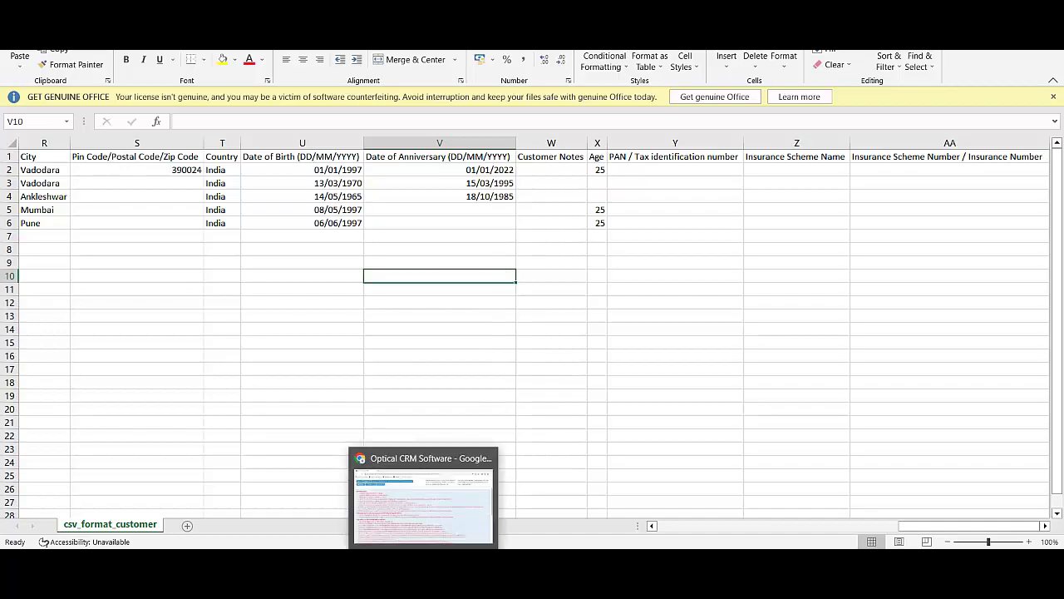
Switch to OpticalCRM in Chrome and read the general rules on date format and mandatory starred columns
{"action": "left_click", "coordinate": [420, 495]}
{"action": "left_click_drag", "start_coordinate": [100, 165], "coordinate": [221, 165]}
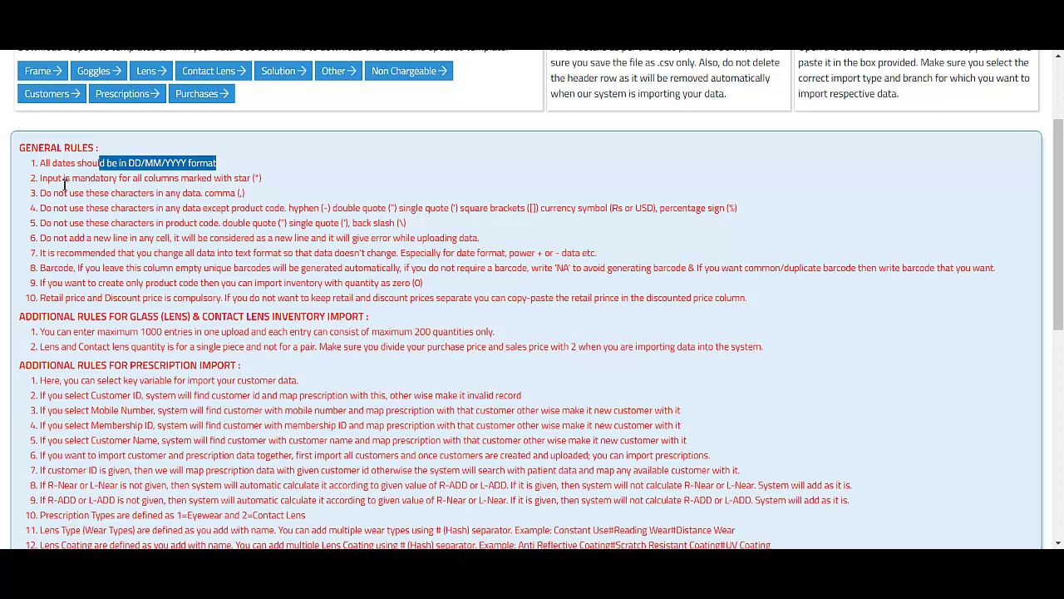
{"action": "left_click_drag", "start_coordinate": [40, 178], "coordinate": [280, 179]}
{"action": "left_click", "coordinate": [283, 179]}
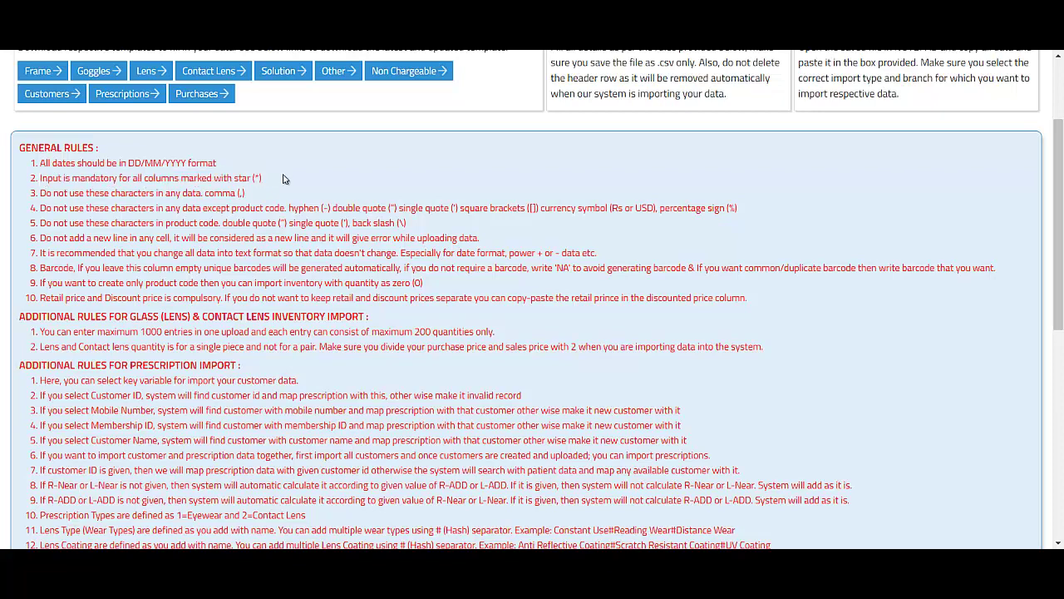
Switch to the csv_format_purchases (1) workbook in Excel and examine the starred columns from Supplier Ledger ID to Product Type
{"action": "mouse_move", "coordinate": [492, 566]}
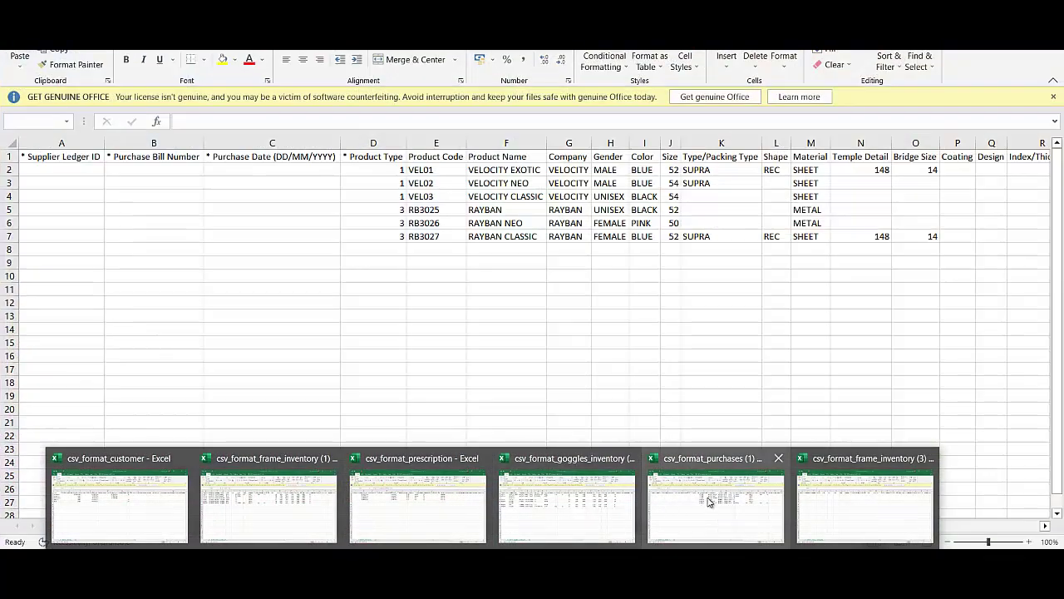
{"action": "left_click", "coordinate": [660, 503]}
{"action": "left_click", "coordinate": [152, 160]}
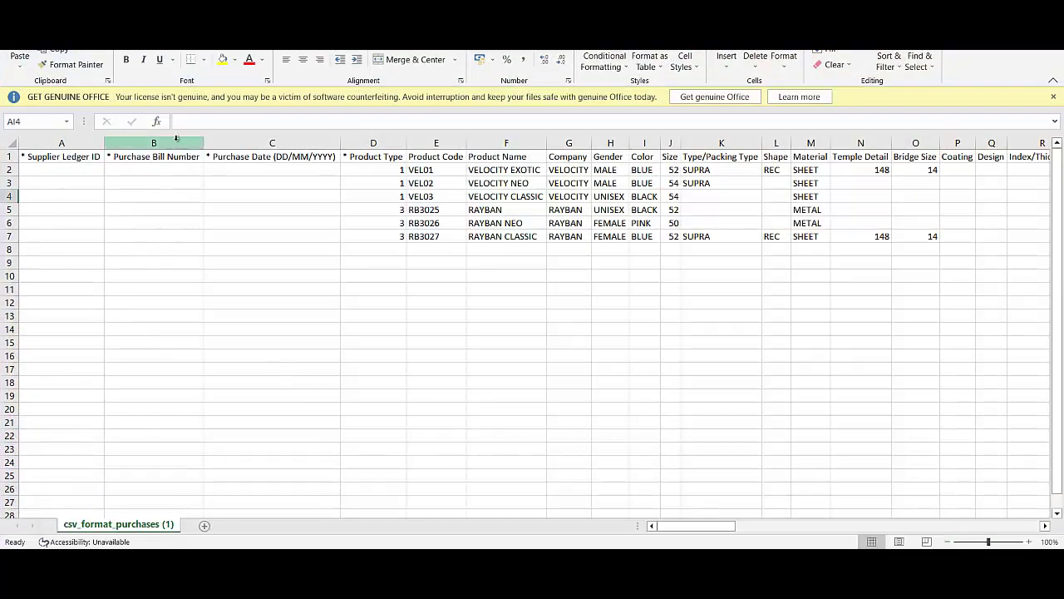
{"action": "key", "text": "ctrl+space"}
{"action": "left_click", "coordinate": [50, 143]}
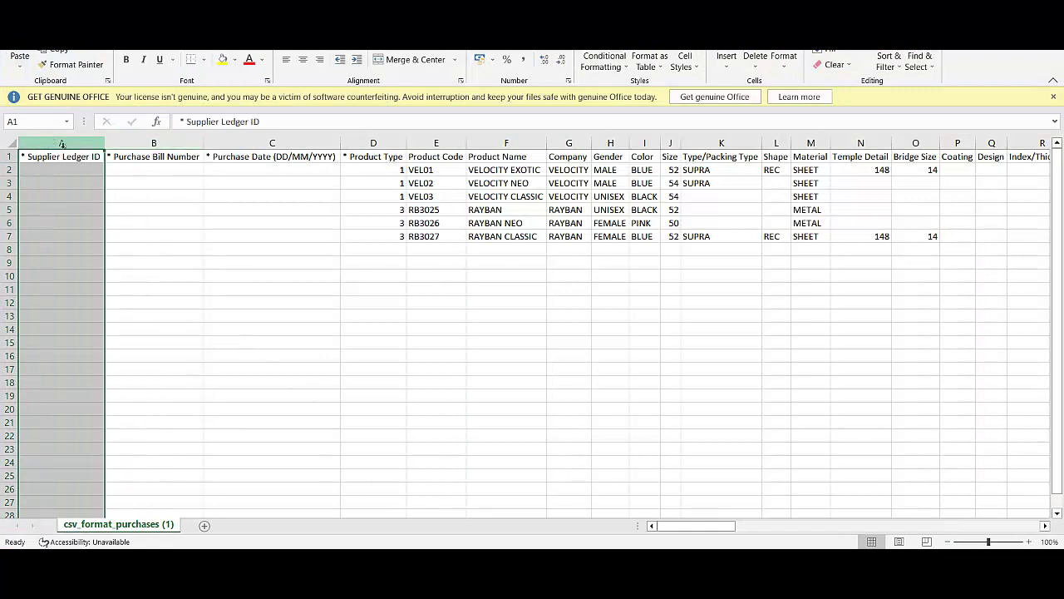
{"action": "left_click", "coordinate": [255, 141]}
{"action": "left_click", "coordinate": [355, 142]}
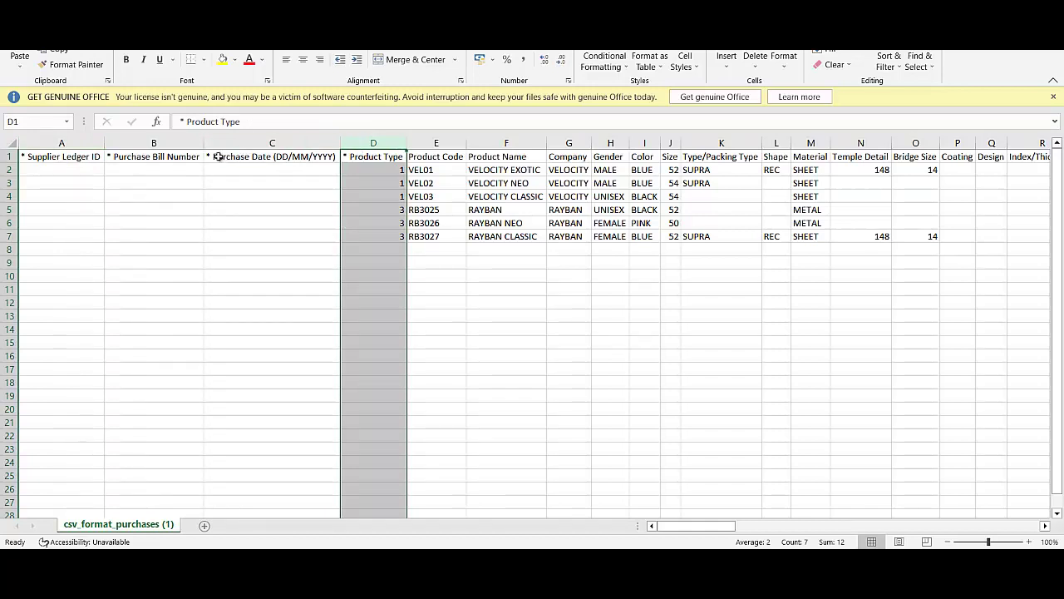
{"action": "left_click_drag", "start_coordinate": [224, 170], "coordinate": [233, 235]}
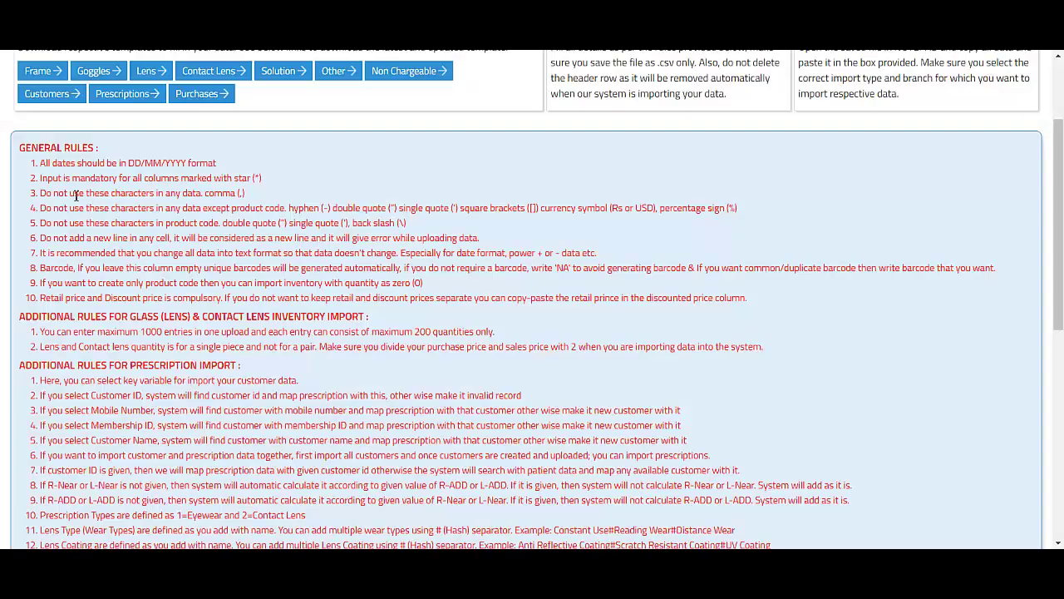
Return to OpticalCRM in Chrome and read the general rule forbidding commas in any data
{"action": "left_click_drag", "start_coordinate": [56, 192], "coordinate": [225, 193]}
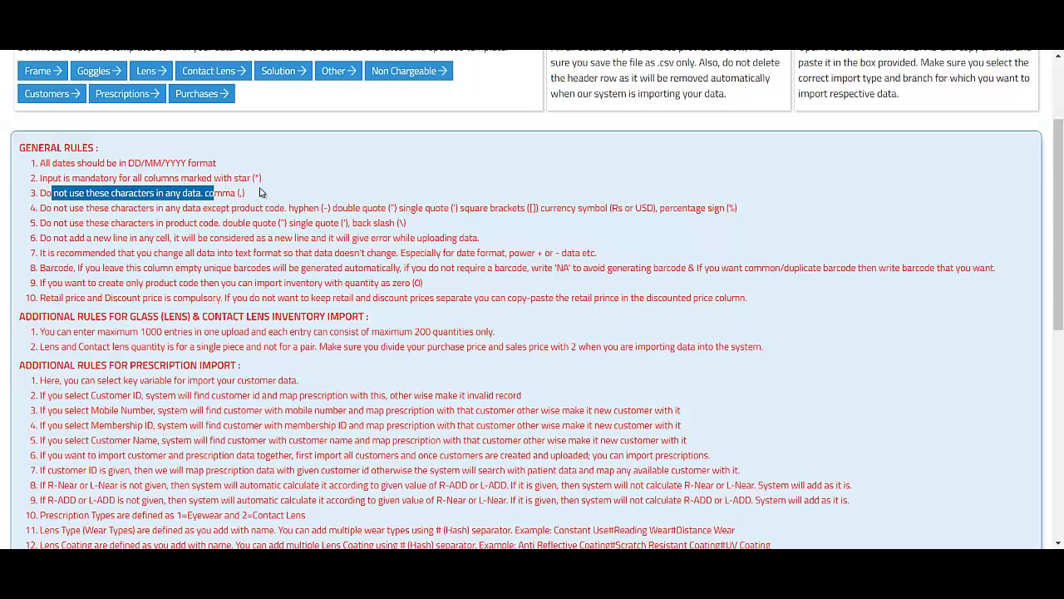
{"action": "left_click", "coordinate": [261, 193]}
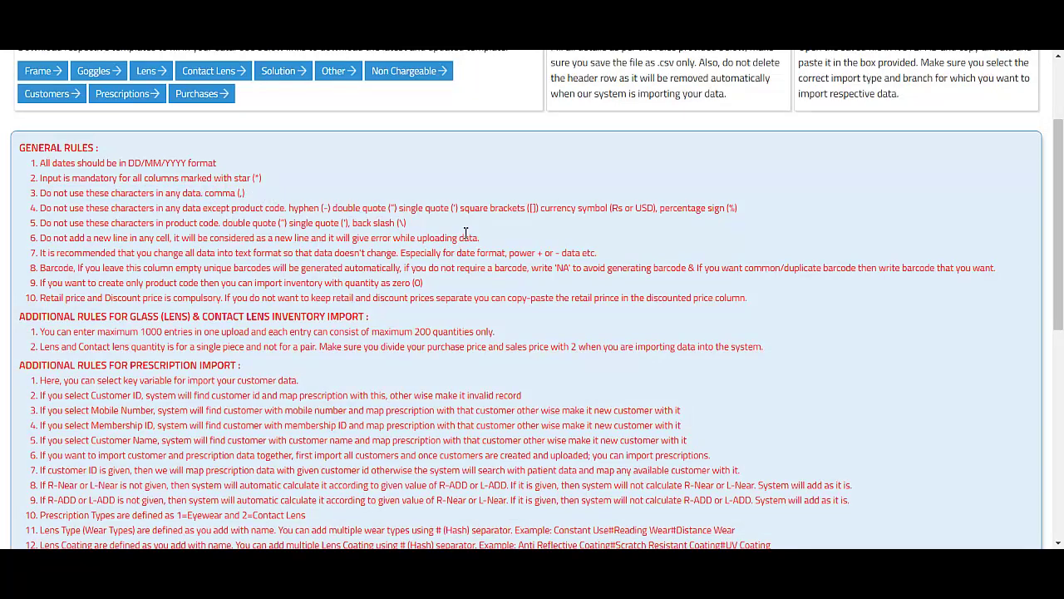
{"action": "left_click_drag", "start_coordinate": [207, 194], "coordinate": [250, 198]}
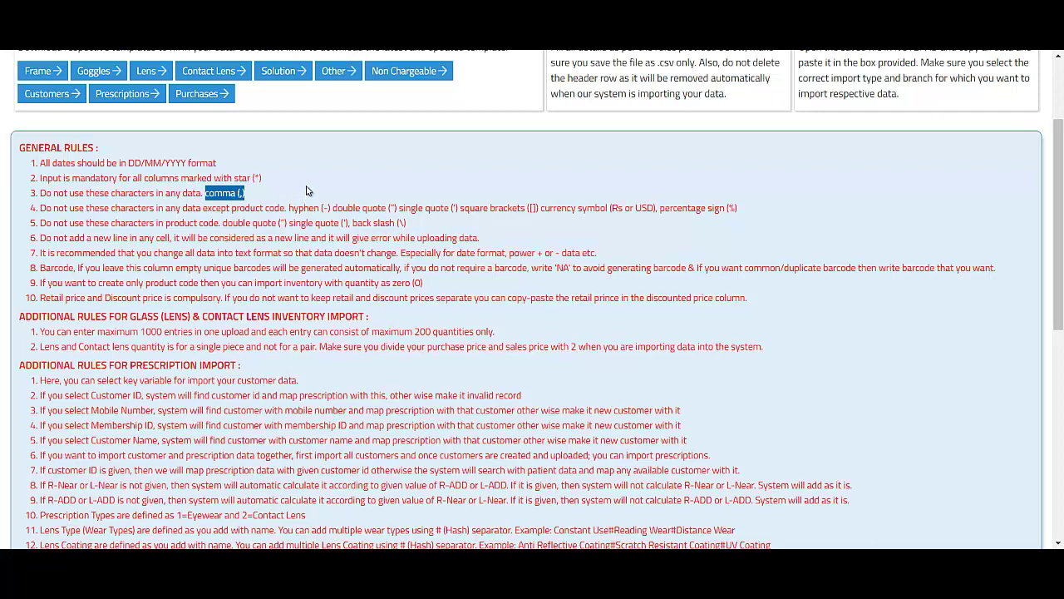
{"action": "left_click", "coordinate": [278, 208]}
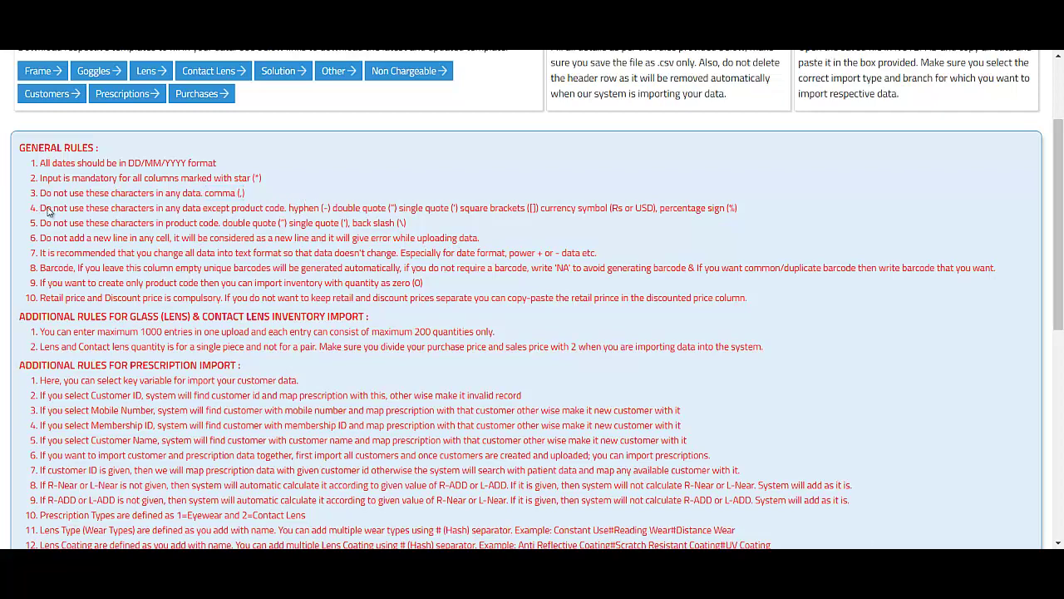
Read general rules 4 and 5 on characters forbidden in data other than product codes and in product codes
{"action": "left_click_drag", "start_coordinate": [40, 209], "coordinate": [324, 209]}
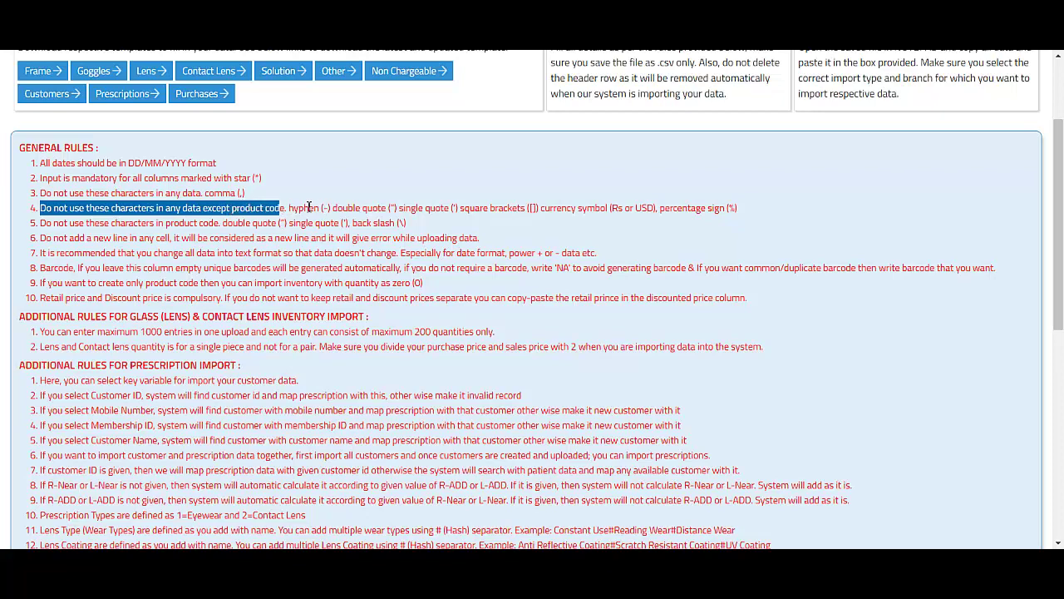
{"action": "double_click", "coordinate": [303, 208]}
{"action": "double_click", "coordinate": [374, 208]}
{"action": "left_click", "coordinate": [463, 206]}
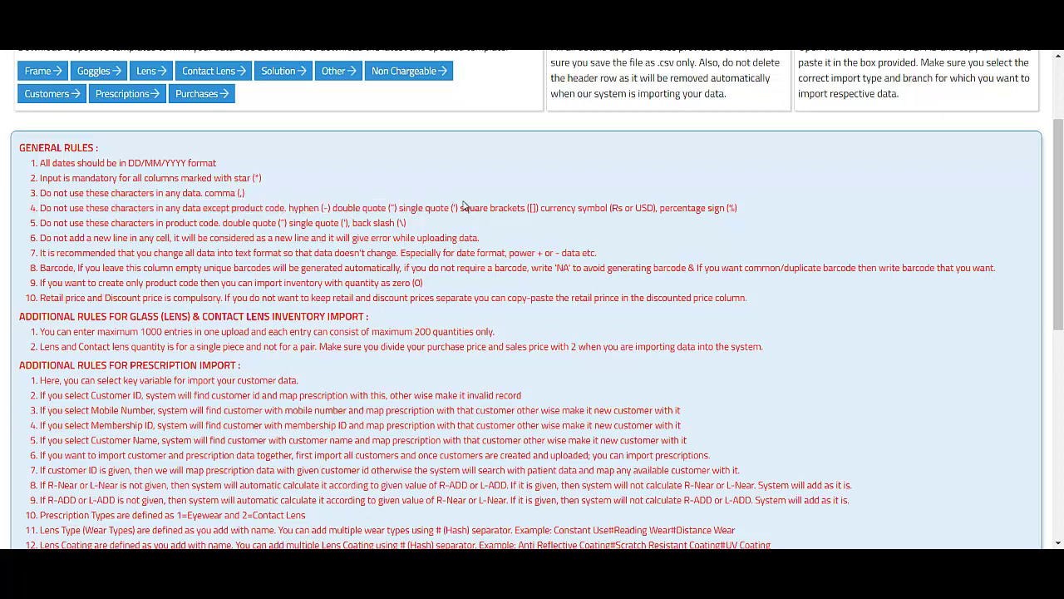
{"action": "left_click_drag", "start_coordinate": [490, 209], "coordinate": [530, 208]}
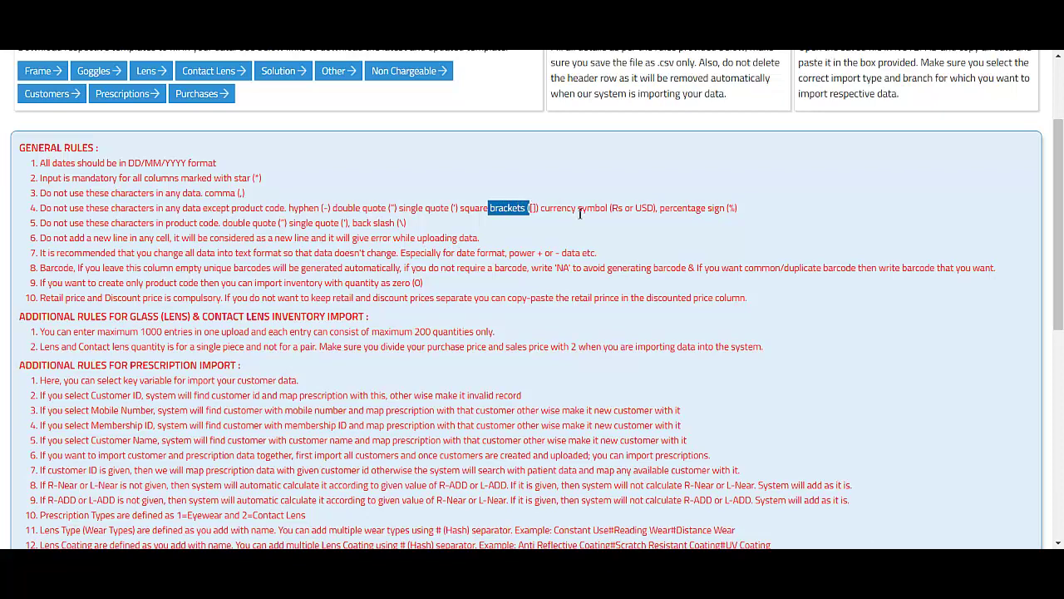
{"action": "left_click_drag", "start_coordinate": [688, 210], "coordinate": [739, 207]}
{"action": "left_click_drag", "start_coordinate": [362, 222], "coordinate": [394, 223]}
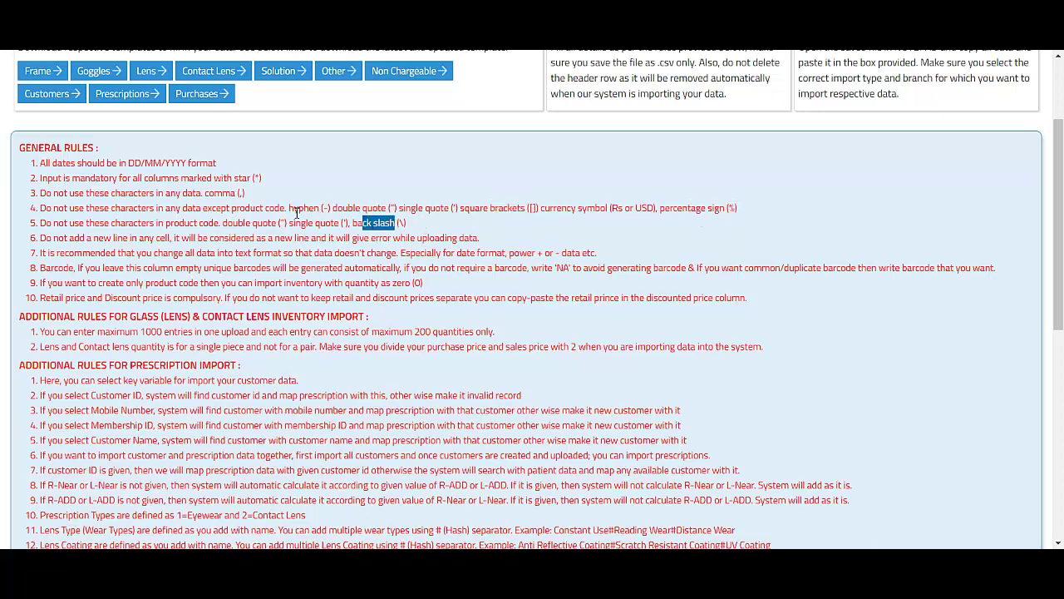
{"action": "left_click", "coordinate": [401, 185]}
{"action": "left_click_drag", "start_coordinate": [289, 208], "coordinate": [331, 218]}
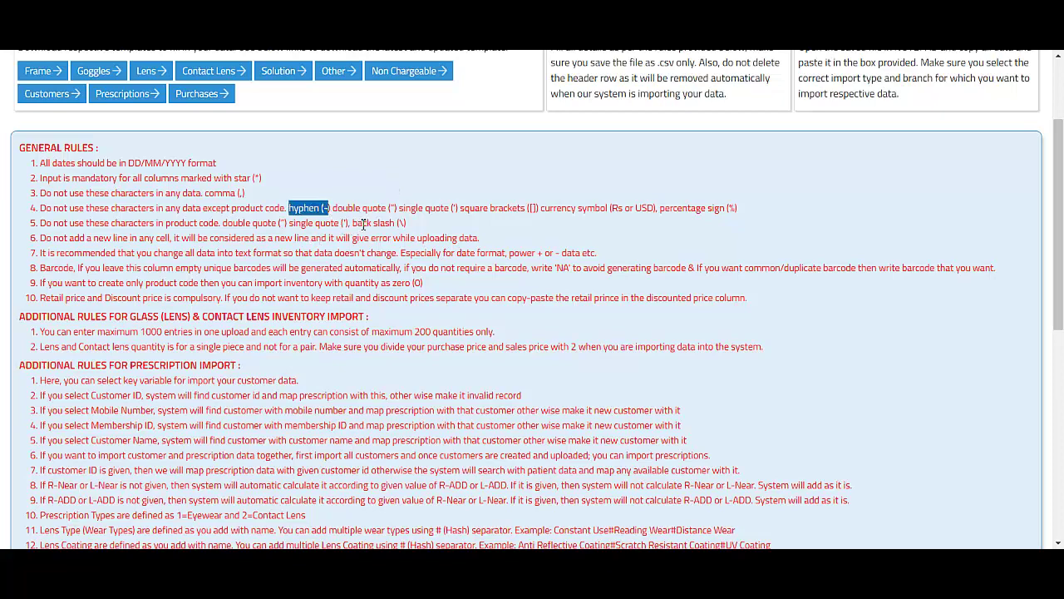
{"action": "left_click", "coordinate": [418, 225]}
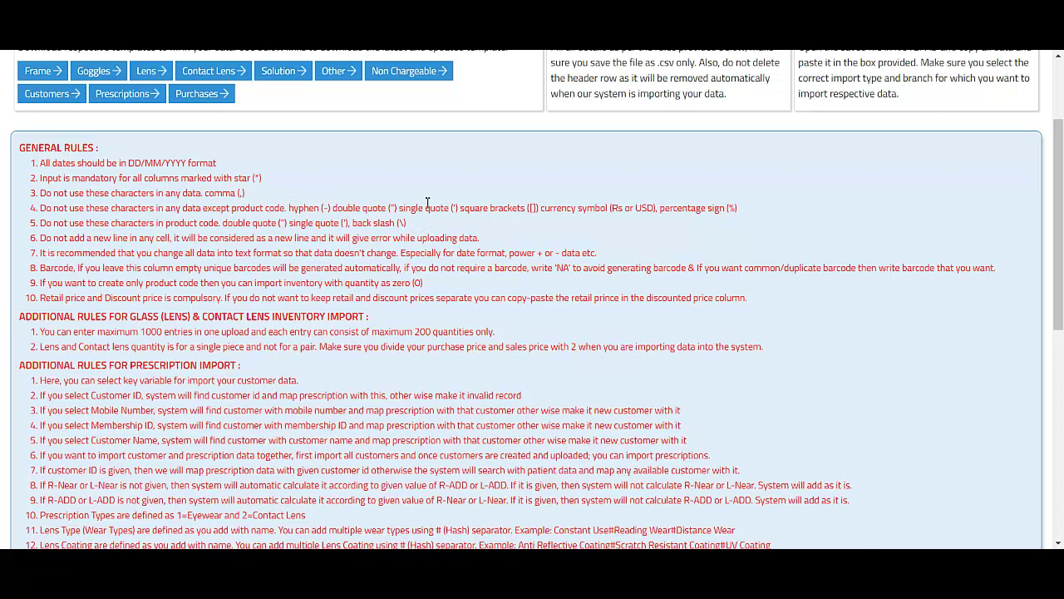
Read the general rule against adding a new line in any cell
{"action": "scroll", "coordinate": [441, 179], "scroll_direction": "down", "scroll_amount": 1}
{"action": "left_click_drag", "start_coordinate": [50, 170], "coordinate": [500, 178]}
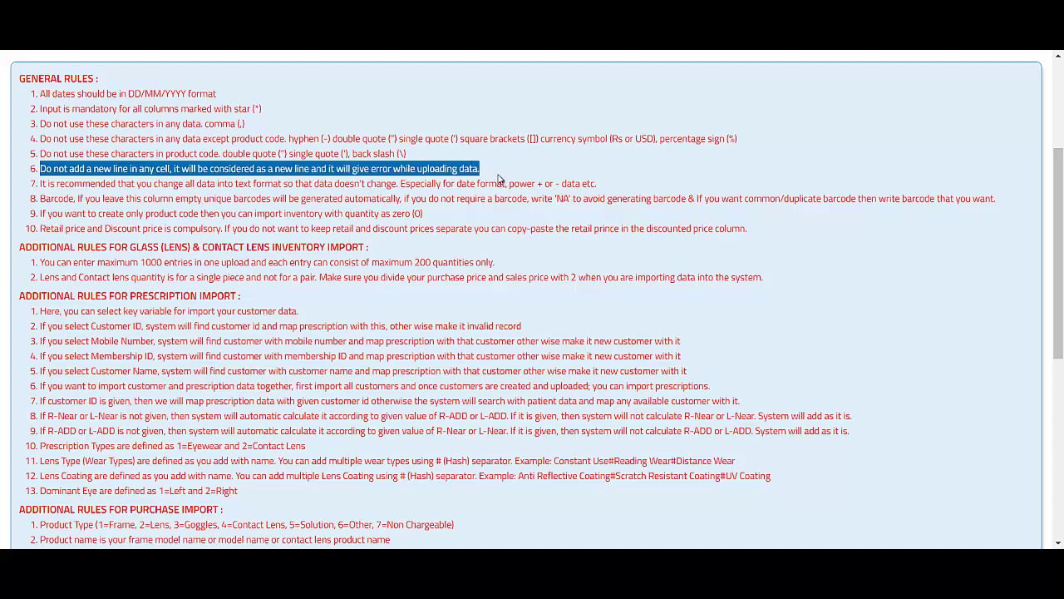
{"action": "left_click", "coordinate": [499, 160]}
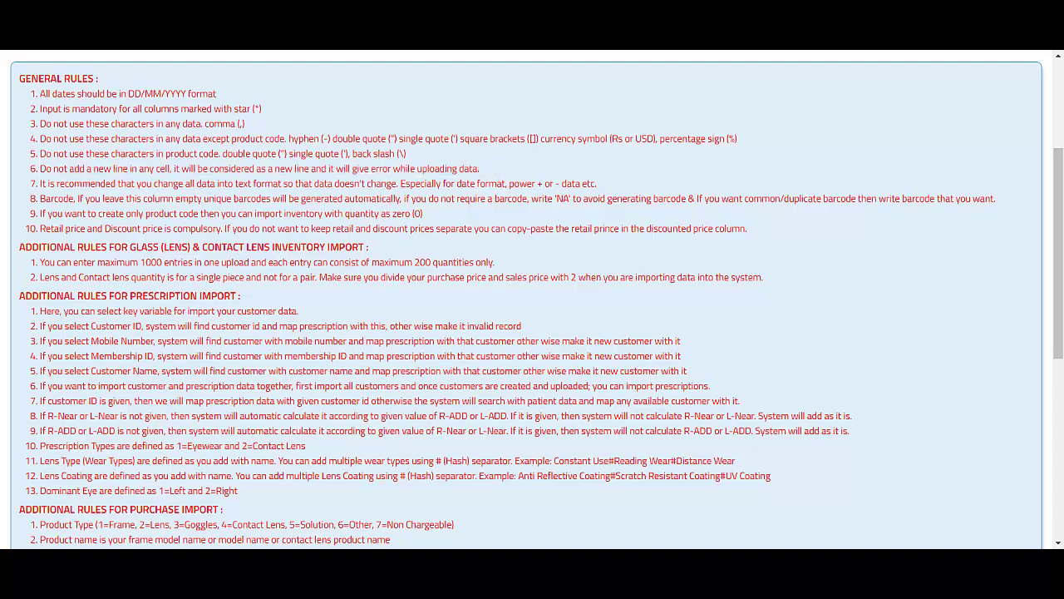
Switch to the csv_format_goggles_inventory workbook in Excel and remove the line break in B4 so the goggles name reads VELOCITY CLASSIC
{"action": "mouse_move", "coordinate": [492, 582]}
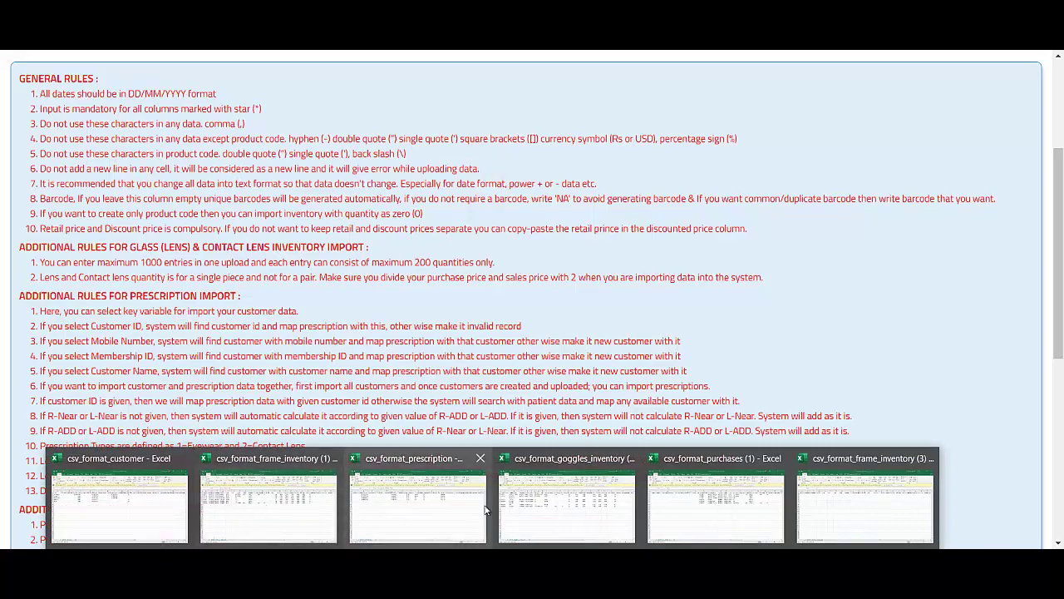
{"action": "left_click", "coordinate": [577, 507]}
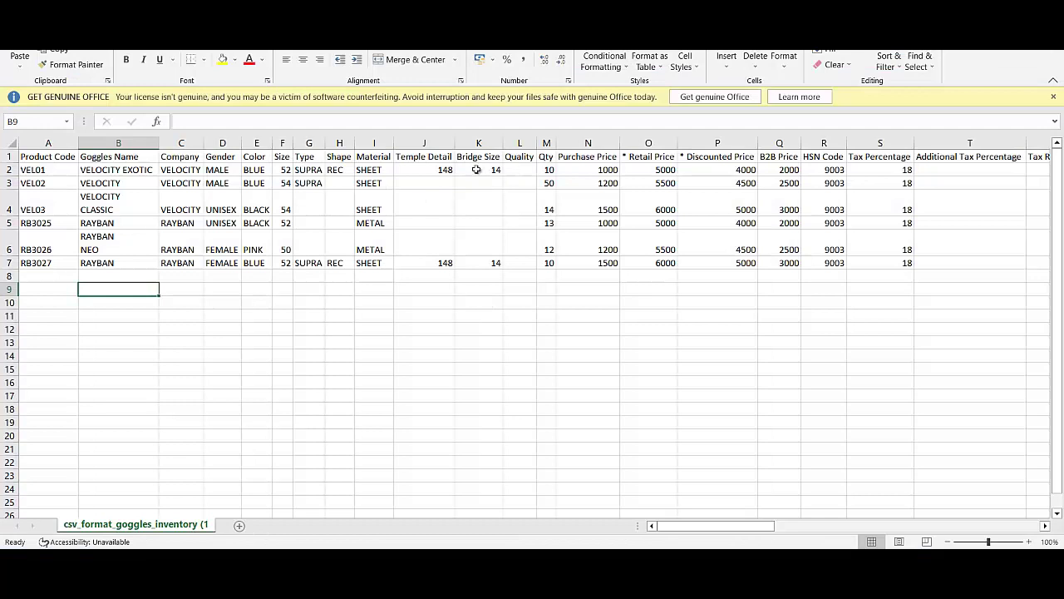
{"action": "left_click", "coordinate": [4, 201]}
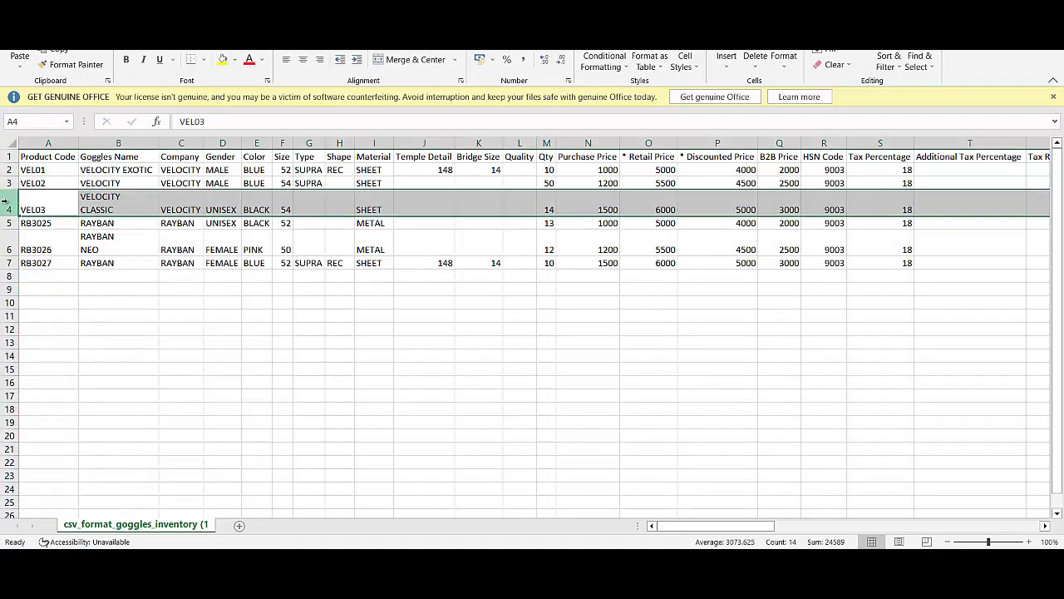
{"action": "left_click", "coordinate": [6, 248]}
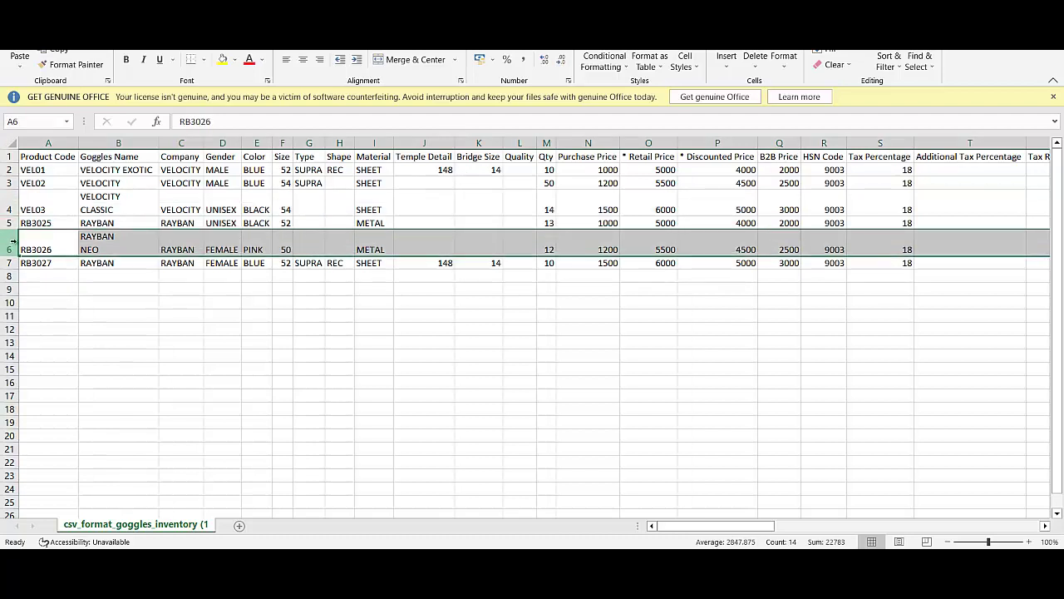
{"action": "double_click", "coordinate": [87, 212]}
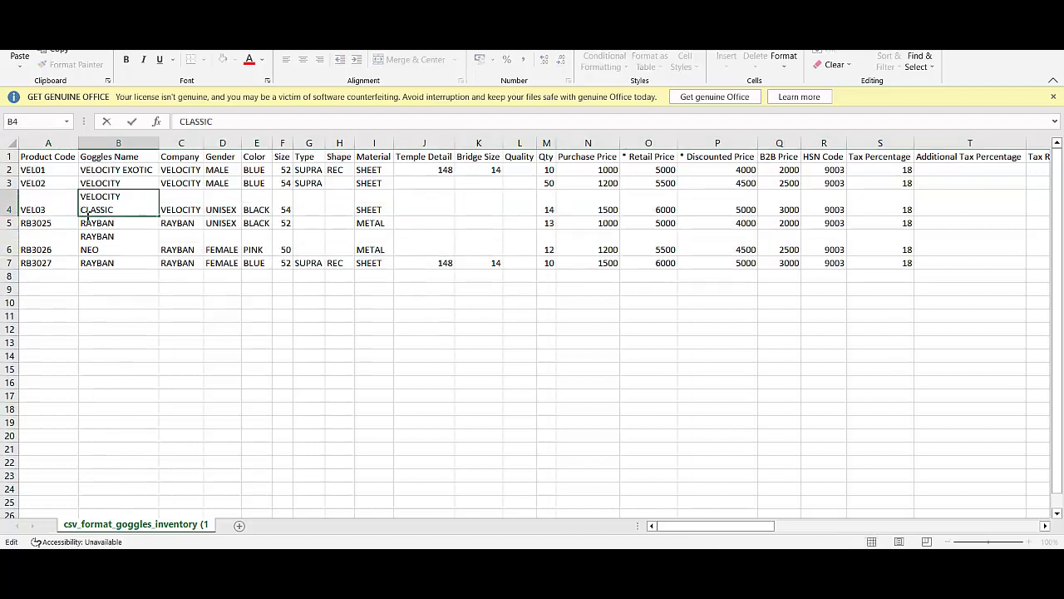
{"action": "key", "text": "BackSpace"}
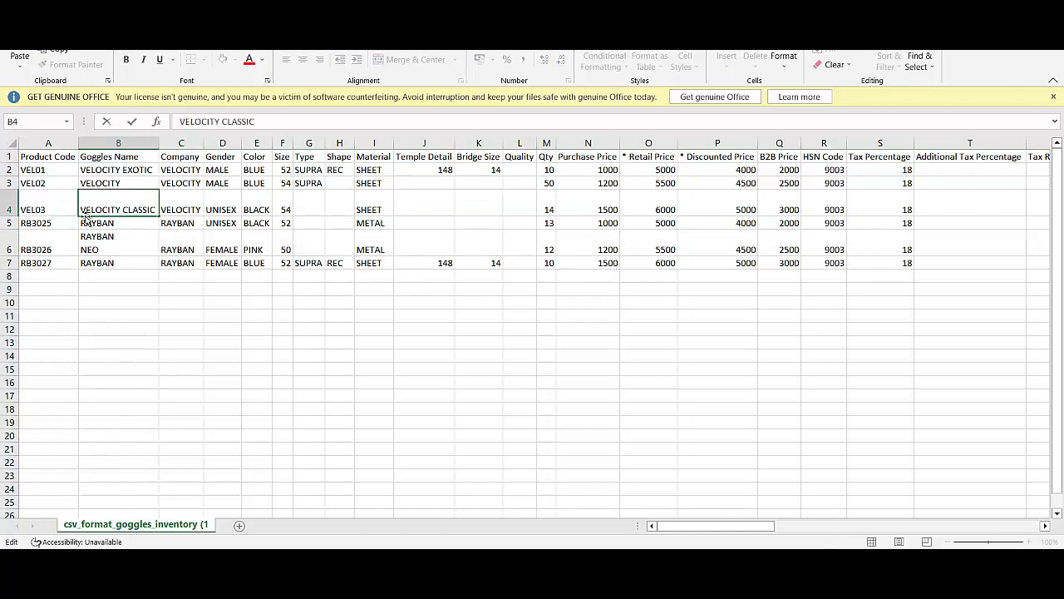
{"action": "left_click_drag", "start_coordinate": [129, 224], "coordinate": [117, 223]}
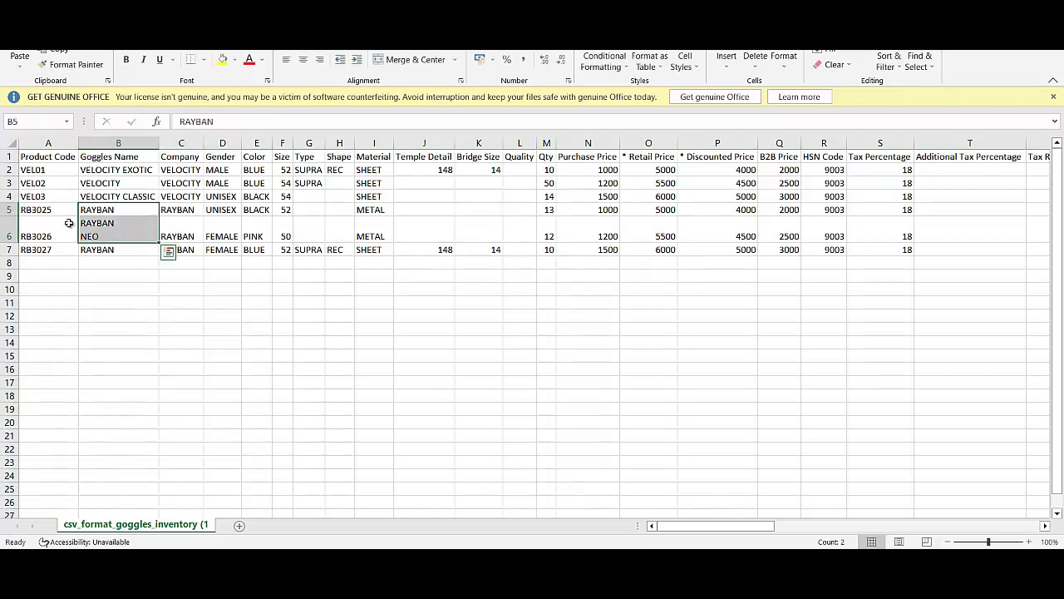
{"action": "left_click", "coordinate": [9, 197]}
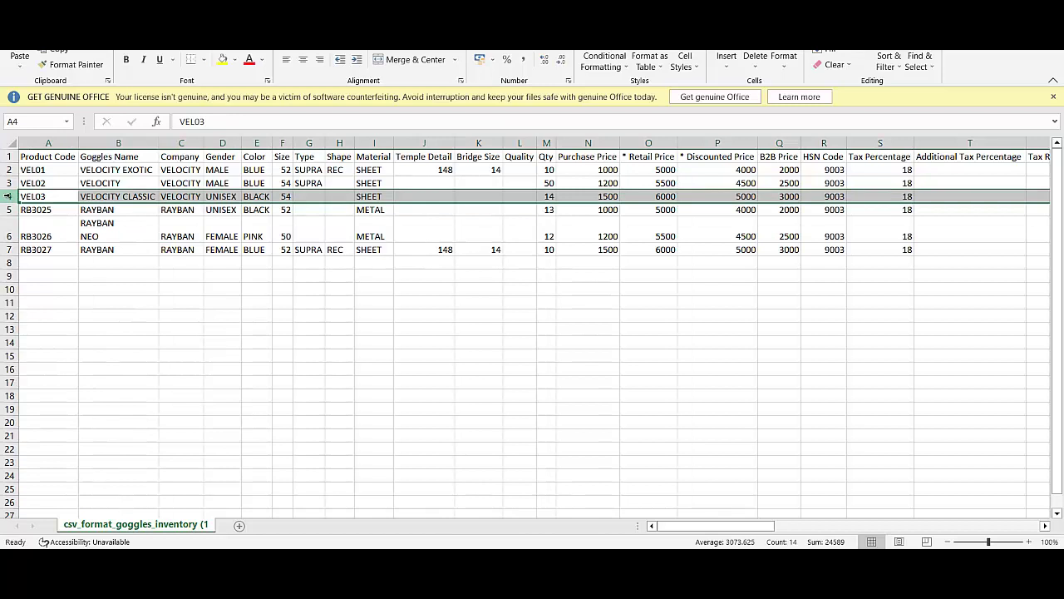
Remove the line break in cell B6 so the goggles name reads RAYBAN NEO on one line
{"action": "left_click", "coordinate": [83, 236]}
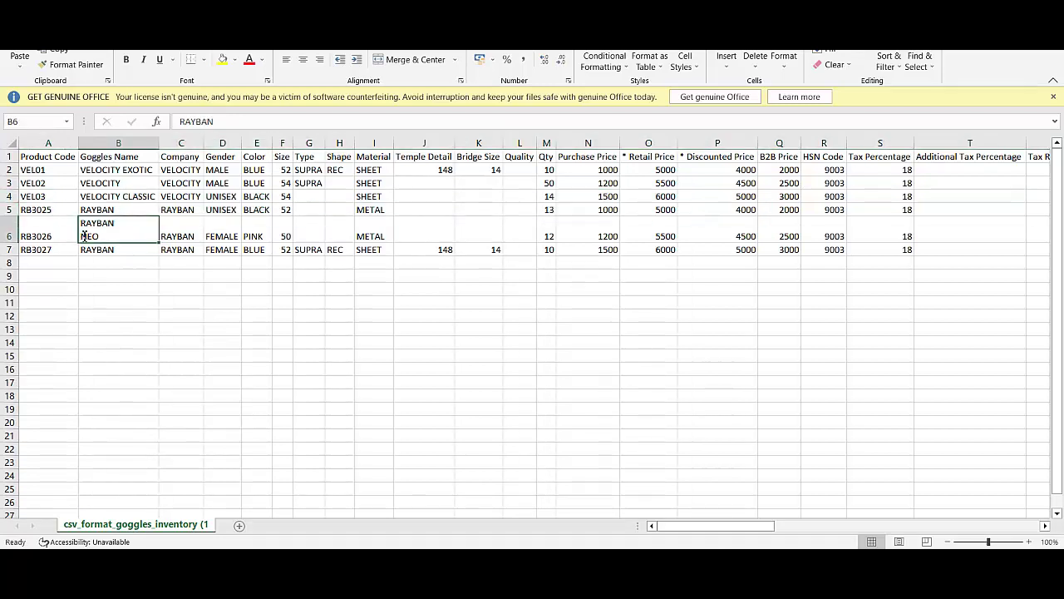
{"action": "double_click", "coordinate": [83, 236]}
{"action": "key", "text": "BackSpace"}
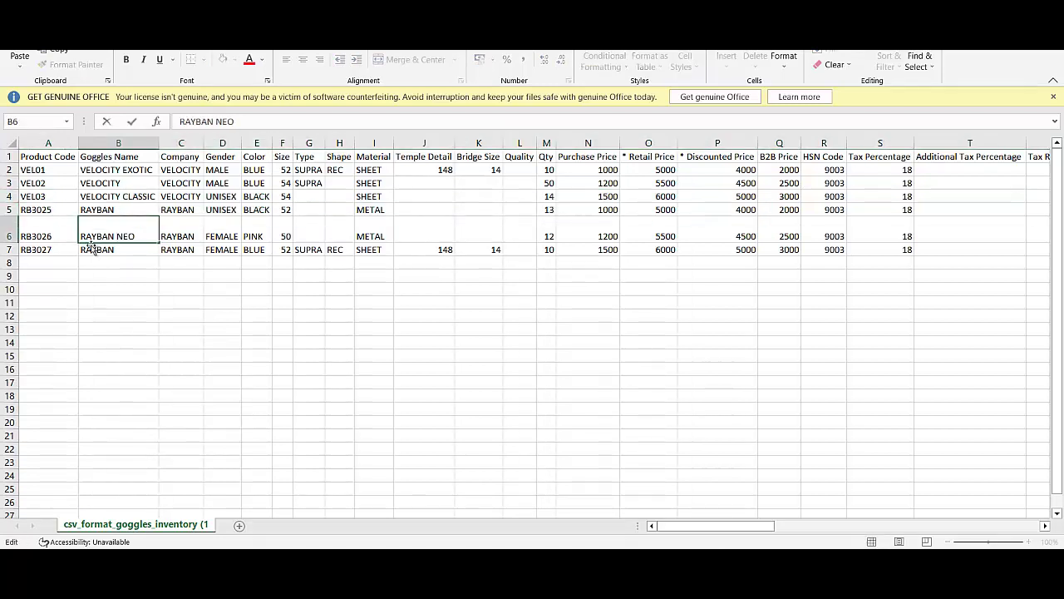
{"action": "left_click", "coordinate": [119, 261]}
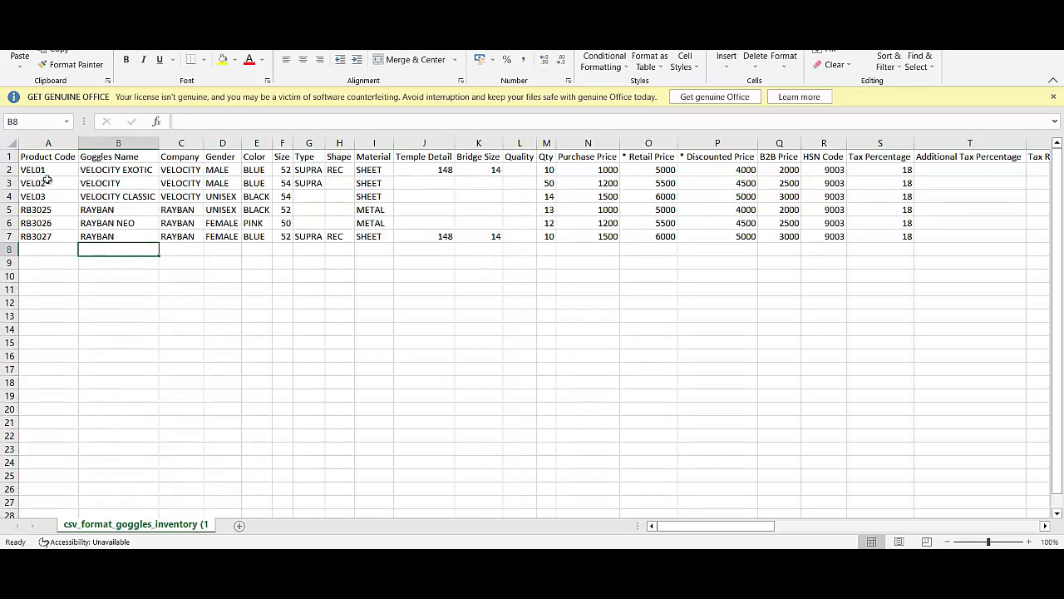
{"action": "left_click_drag", "start_coordinate": [43, 171], "coordinate": [889, 246]}
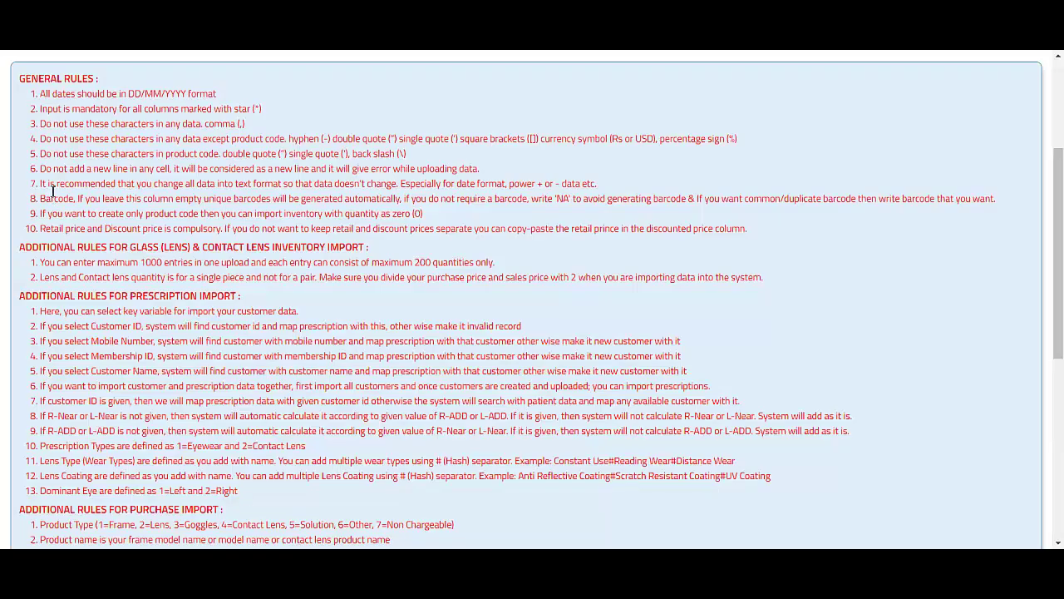
Read the text-format rule in OpticalCRM, and examine the anniversary dates and customer columns in the csv_format_customer workbook in Excel
{"action": "left_click_drag", "start_coordinate": [39, 184], "coordinate": [597, 190]}
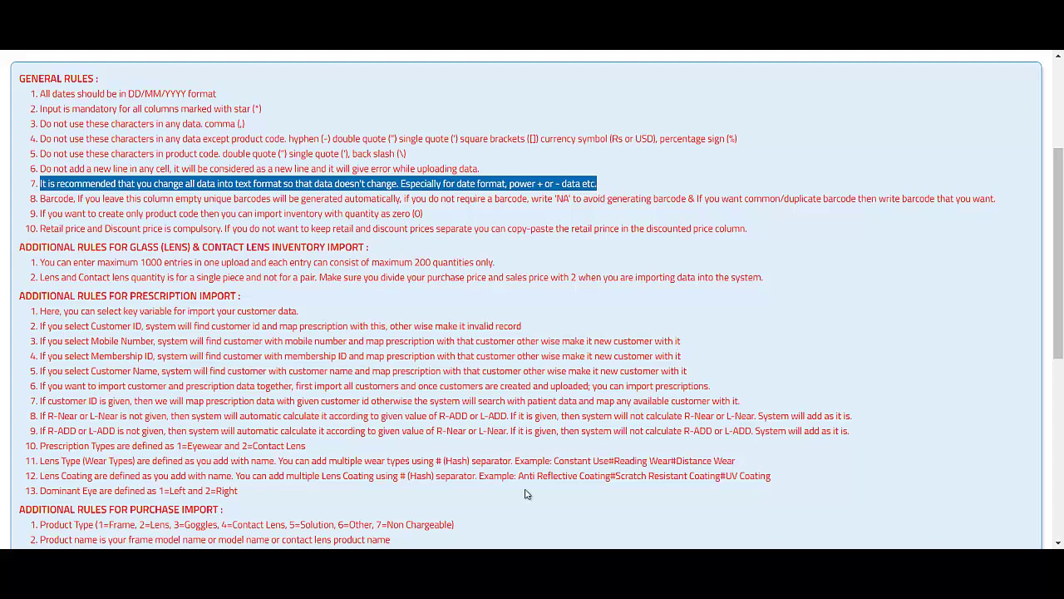
{"action": "mouse_move", "coordinate": [494, 567]}
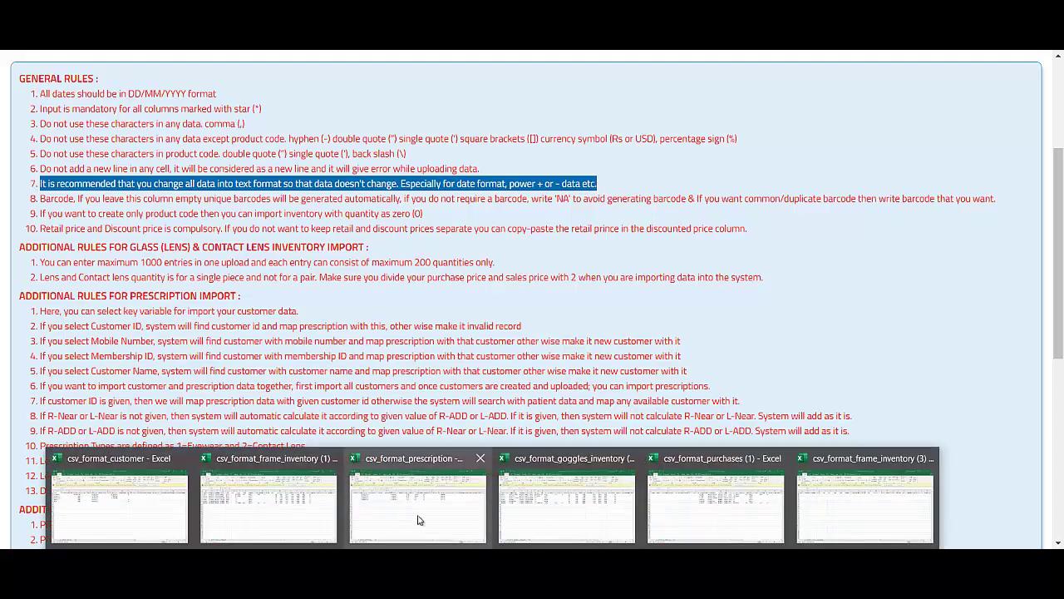
{"action": "left_click", "coordinate": [137, 503]}
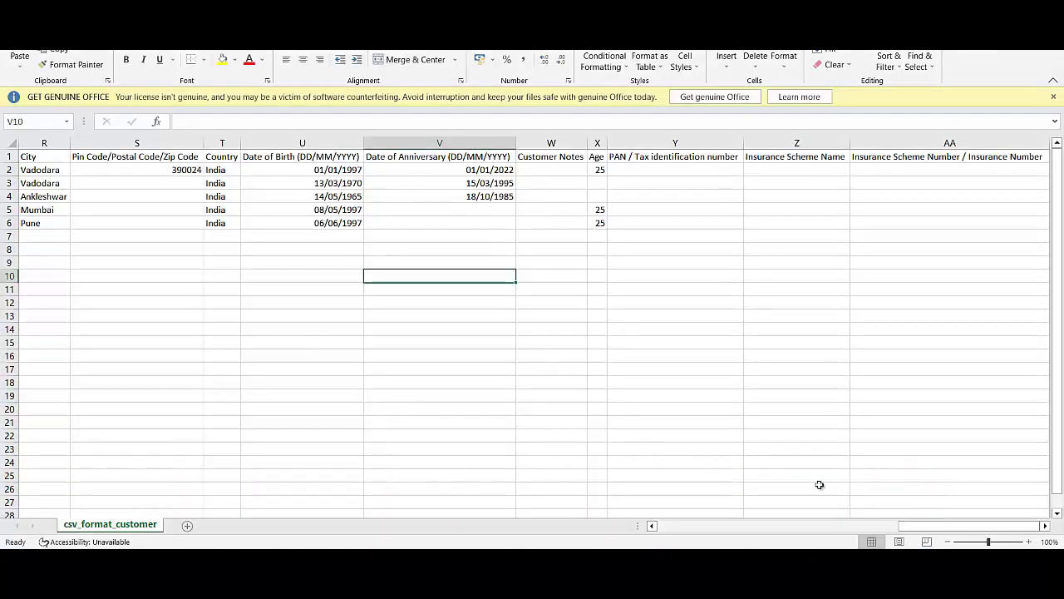
{"action": "left_click", "coordinate": [389, 168]}
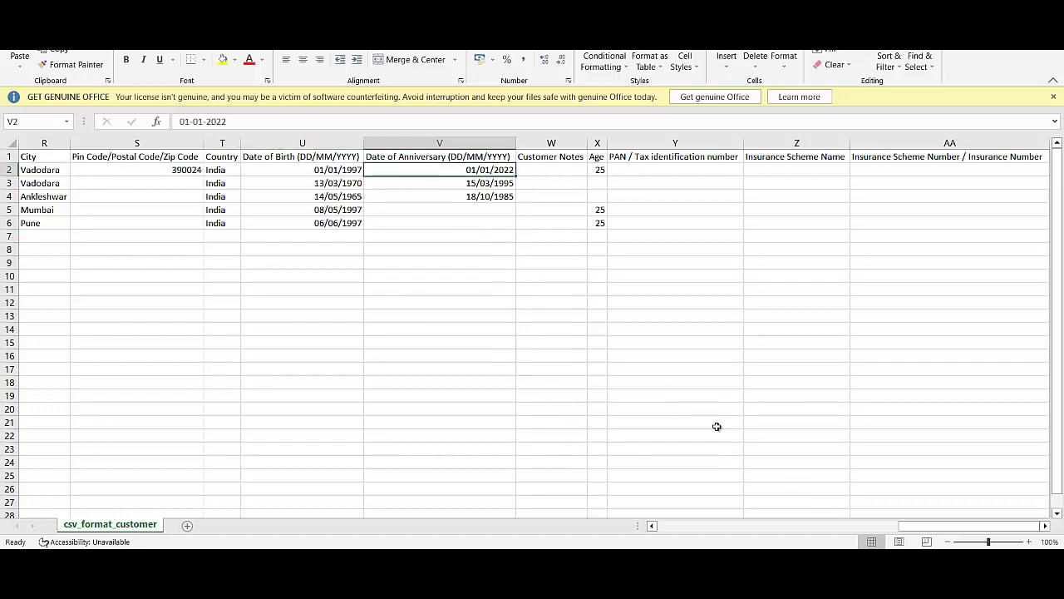
{"action": "left_click_drag", "start_coordinate": [969, 525], "coordinate": [727, 526]}
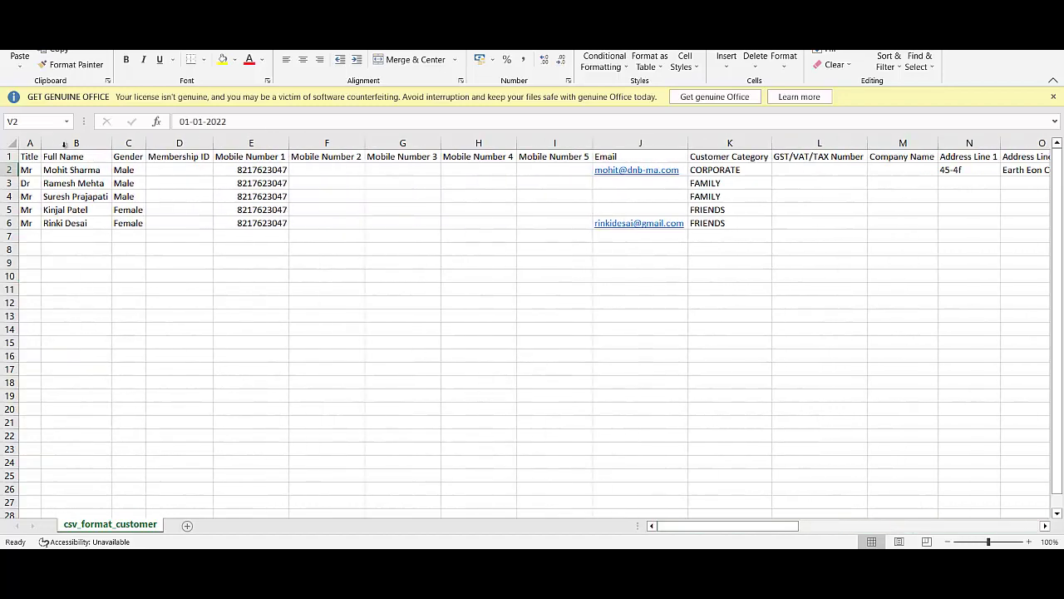
{"action": "left_click", "coordinate": [640, 183]}
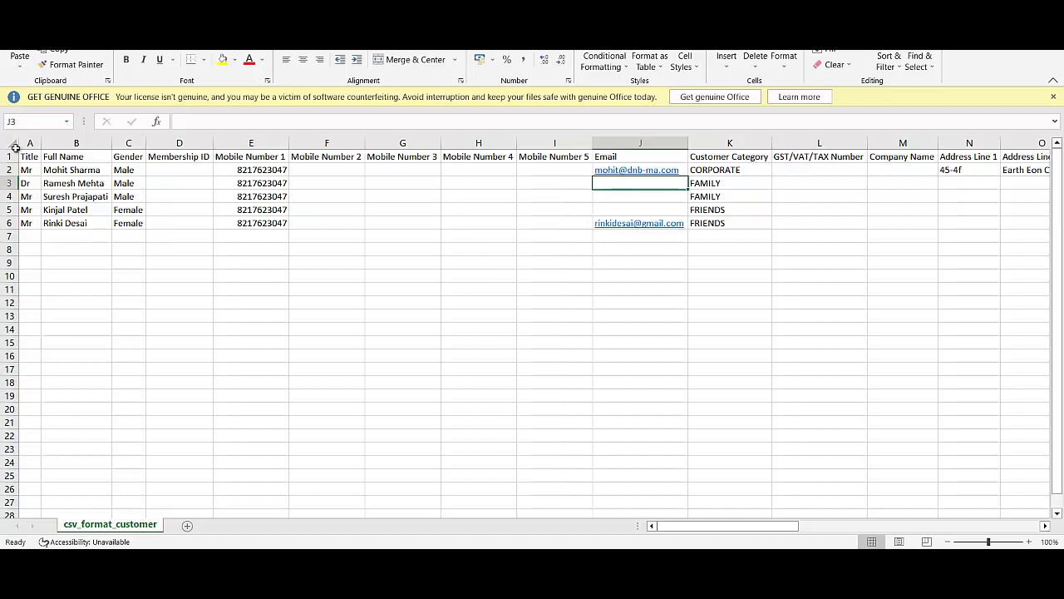
Copy the entire customer sheet and paste it back over itself from A1 with Paste Special set to Values
{"action": "left_click", "coordinate": [10, 144]}
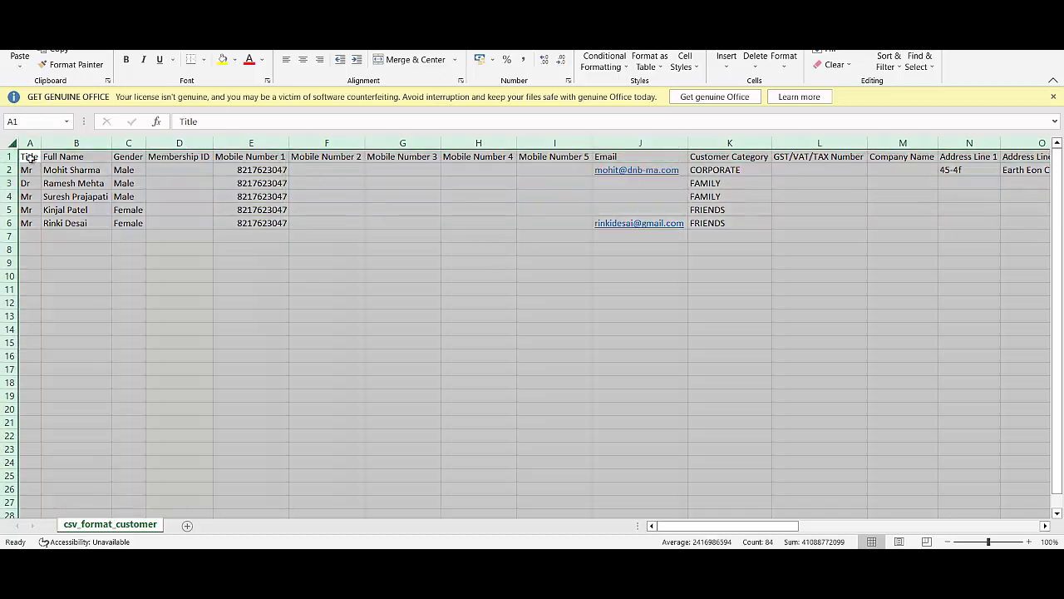
{"action": "right_click", "coordinate": [30, 163]}
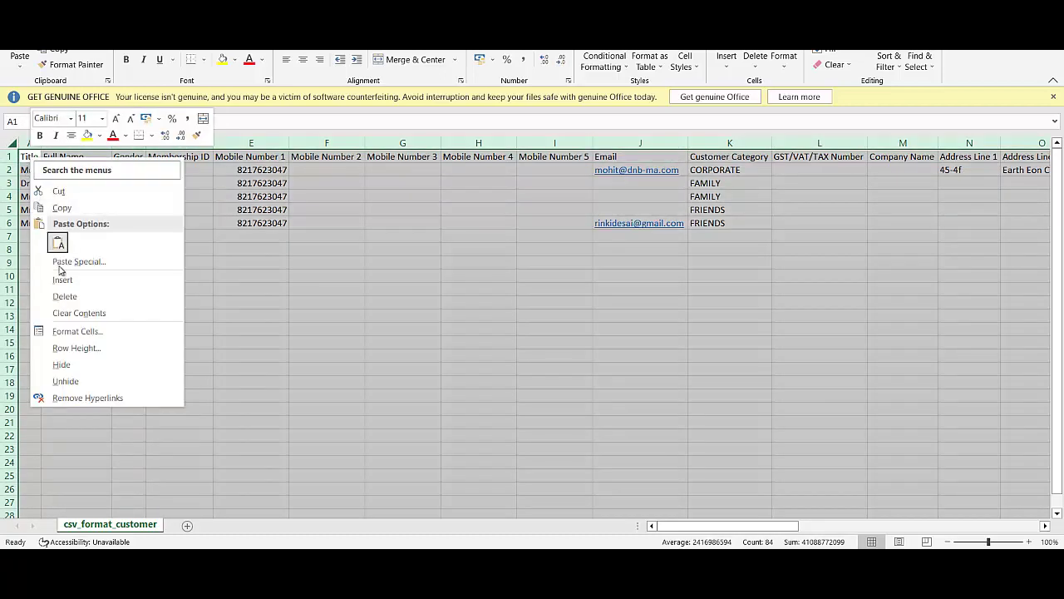
{"action": "left_click", "coordinate": [65, 208]}
{"action": "left_click", "coordinate": [25, 157]}
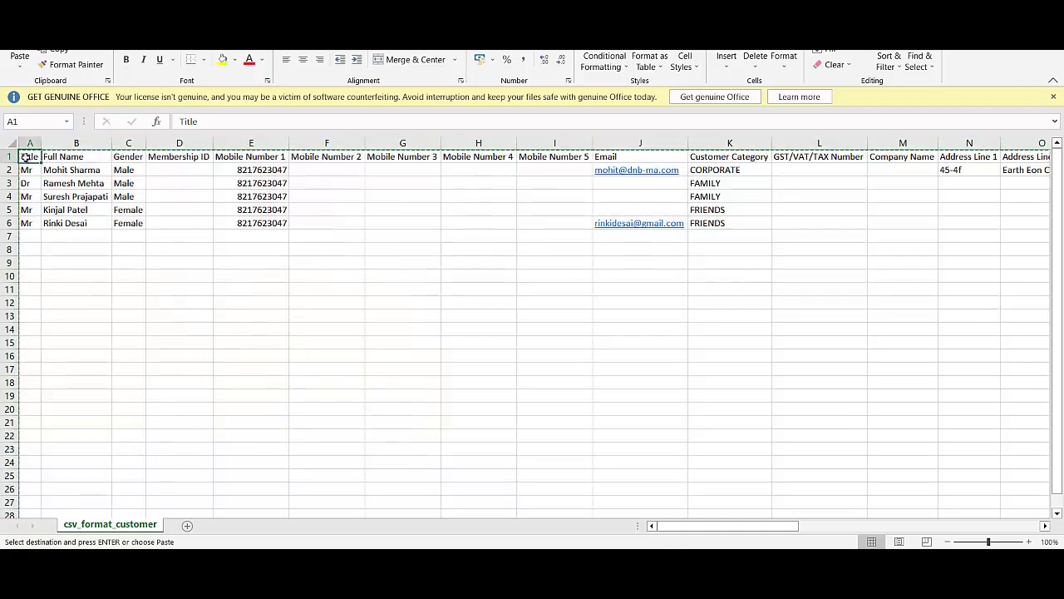
{"action": "right_click", "coordinate": [26, 157]}
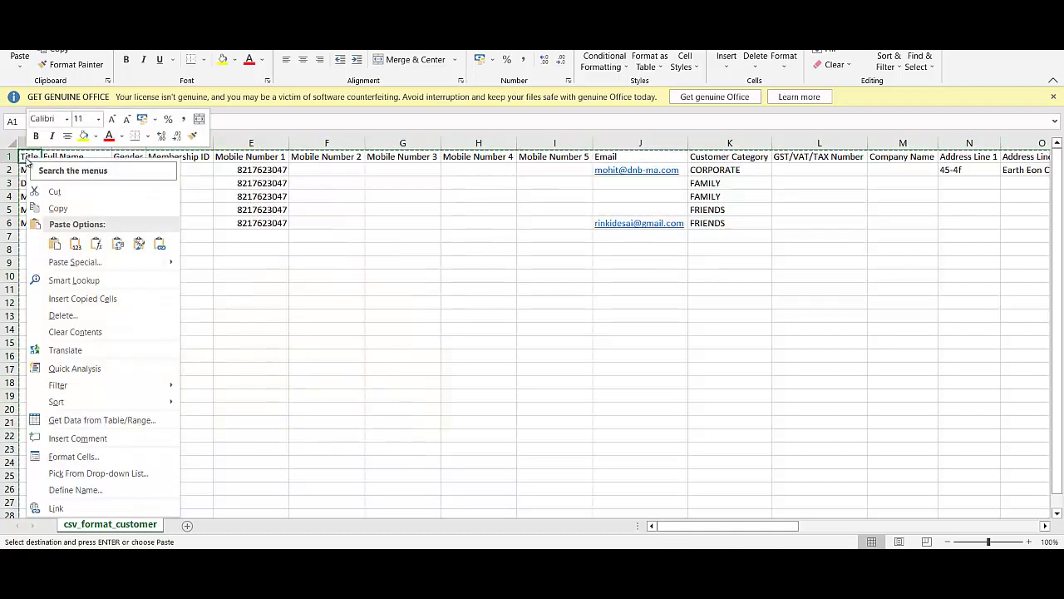
{"action": "left_click", "coordinate": [94, 265]}
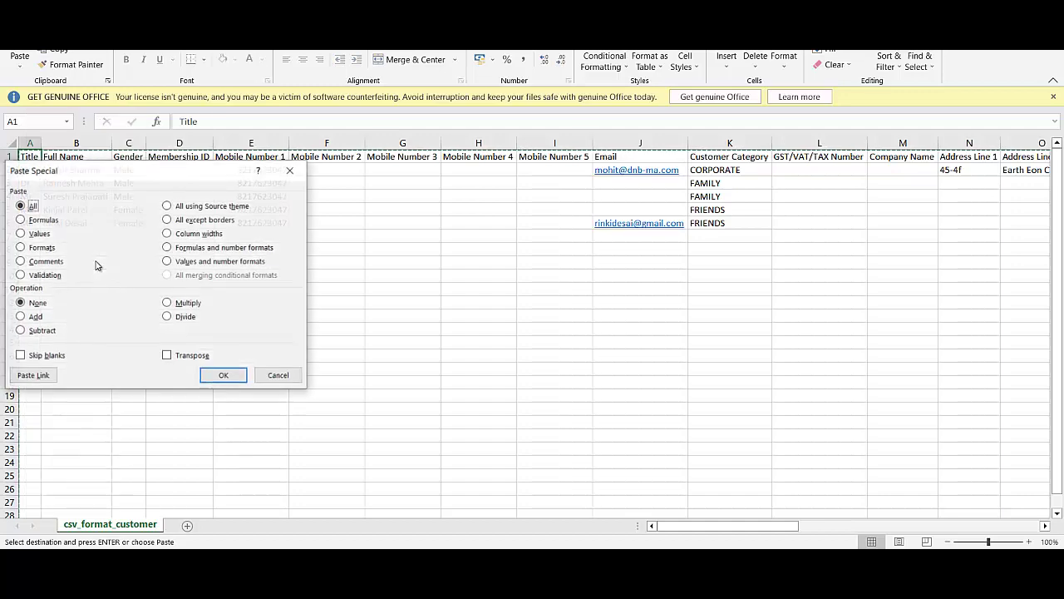
{"action": "left_click", "coordinate": [21, 234]}
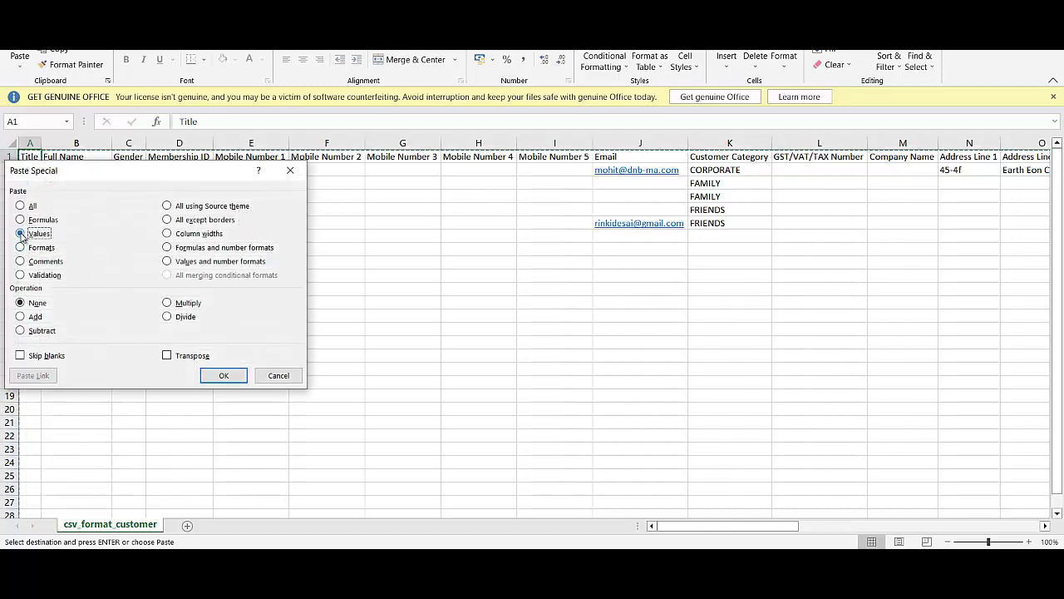
{"action": "left_click", "coordinate": [224, 376]}
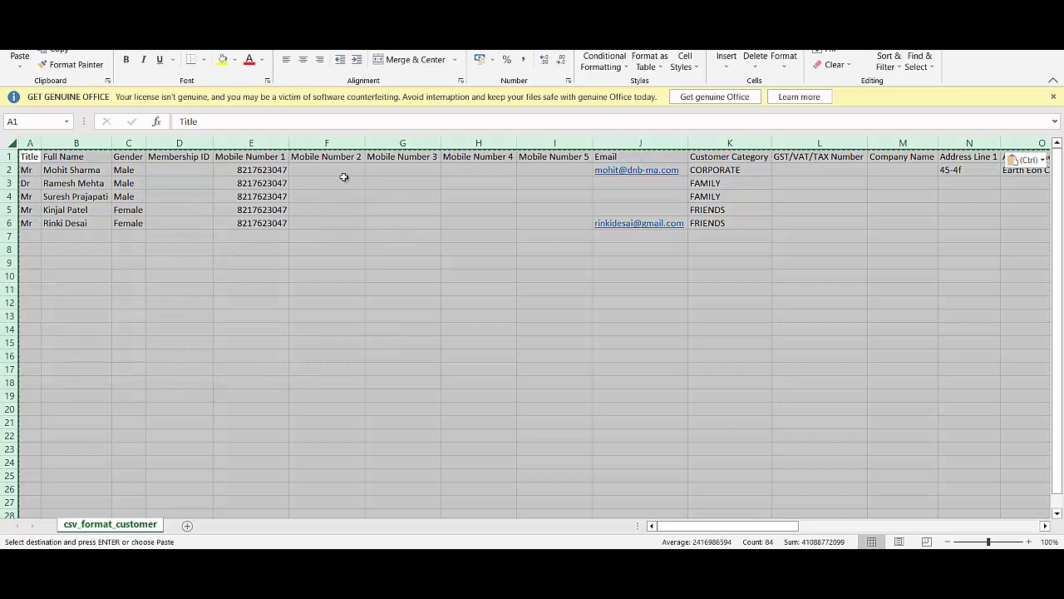
Check the pasted customer data across the sheet, from the mobile number columns through the birth and anniversary dates
{"action": "left_click", "coordinate": [344, 177]}
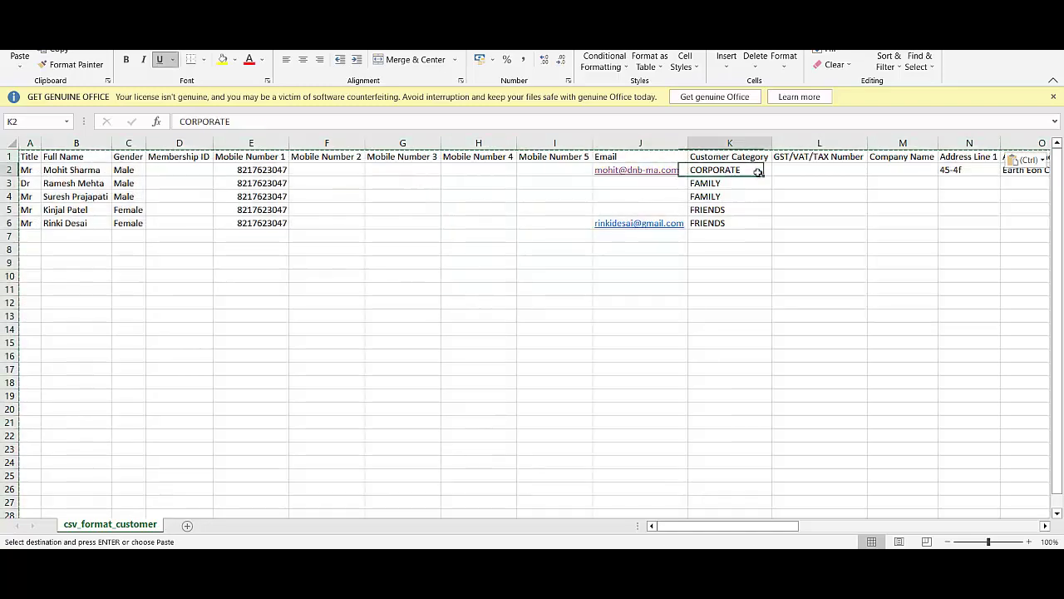
{"action": "left_click", "coordinate": [888, 173]}
{"action": "left_click", "coordinate": [733, 274]}
{"action": "left_click", "coordinate": [834, 232]}
{"action": "left_click", "coordinate": [905, 233]}
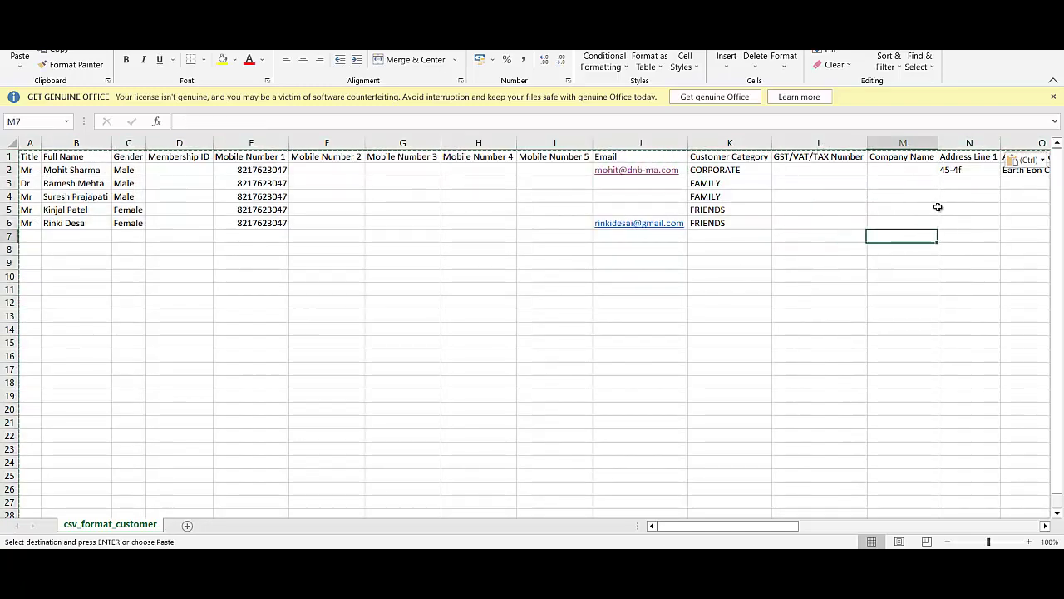
{"action": "key", "text": "Right"}
{"action": "key", "text": "Right"}
{"action": "key", "text": "Right"}
{"action": "key", "text": "Right"}
{"action": "key", "text": "Right"}
{"action": "key", "text": "Right"}
{"action": "key", "text": "Right"}
{"action": "key", "text": "Right"}
{"action": "key", "text": "Right"}
{"action": "key", "text": "Right"}
{"action": "key", "text": "Right"}
{"action": "key", "text": "Right"}
{"action": "key", "text": "Right"}
{"action": "key", "text": "Right"}
{"action": "left_click", "coordinate": [484, 183]}
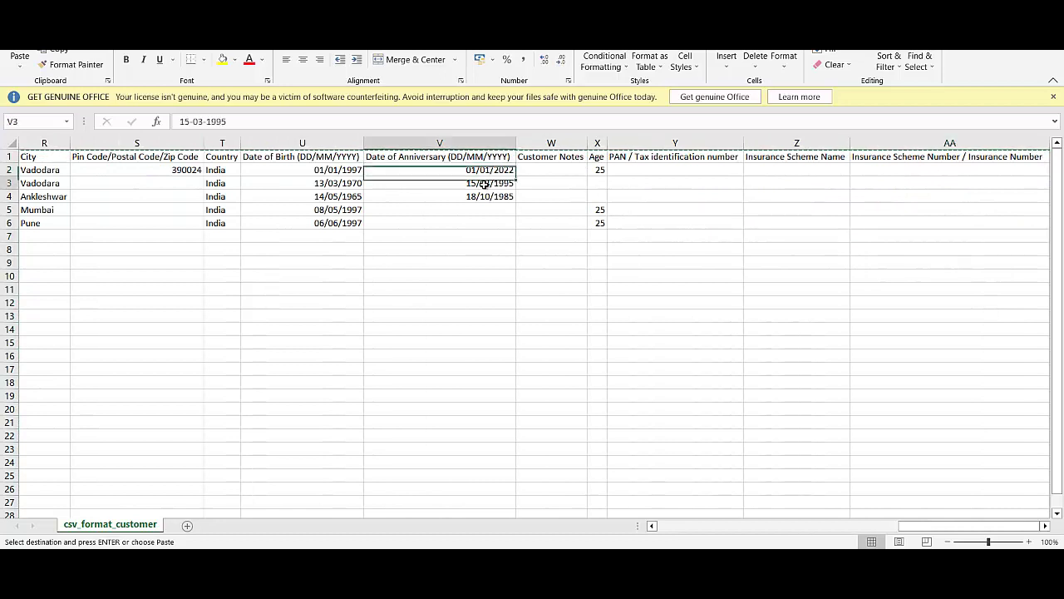
{"action": "left_click", "coordinate": [708, 248]}
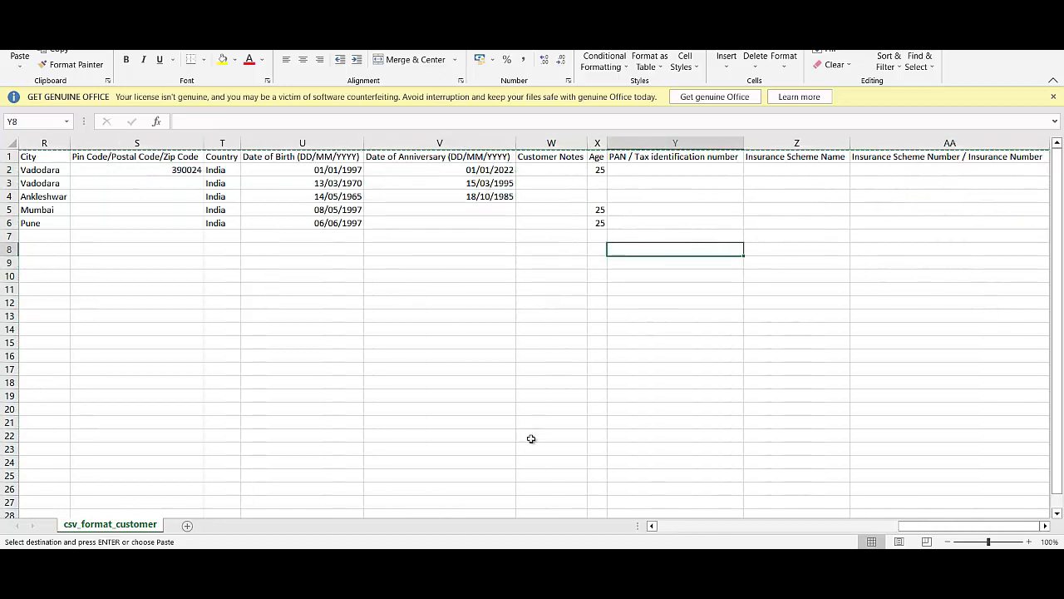
Return to OpticalCRM for the Barcode rule, and examine the Barcode cells V2:V8 in the csv_format_frame_inventory (1) workbook
{"action": "key", "text": "alt+Tab"}
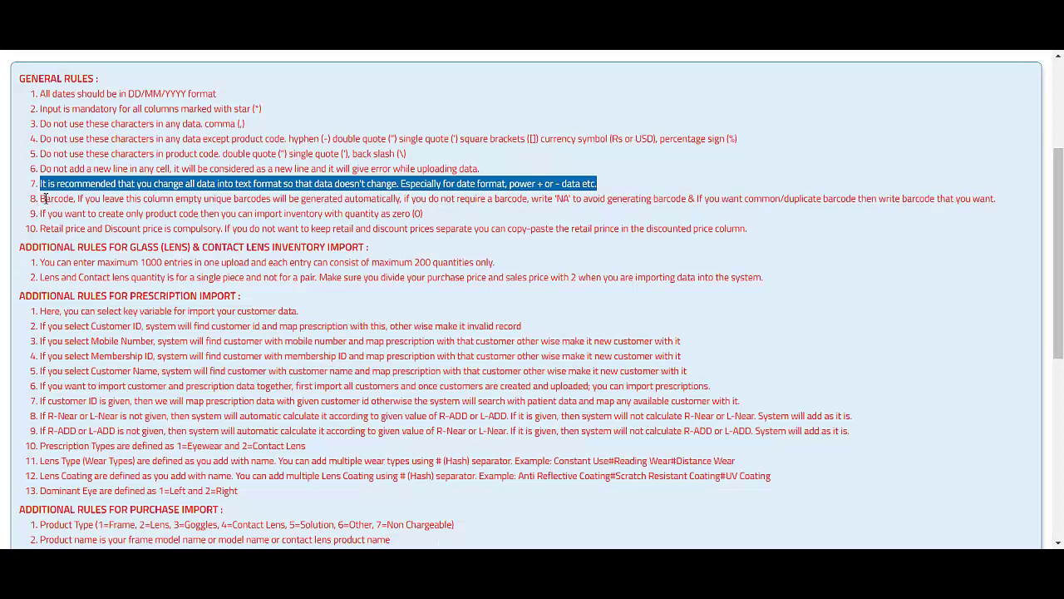
{"action": "left_click_drag", "start_coordinate": [45, 197], "coordinate": [78, 198]}
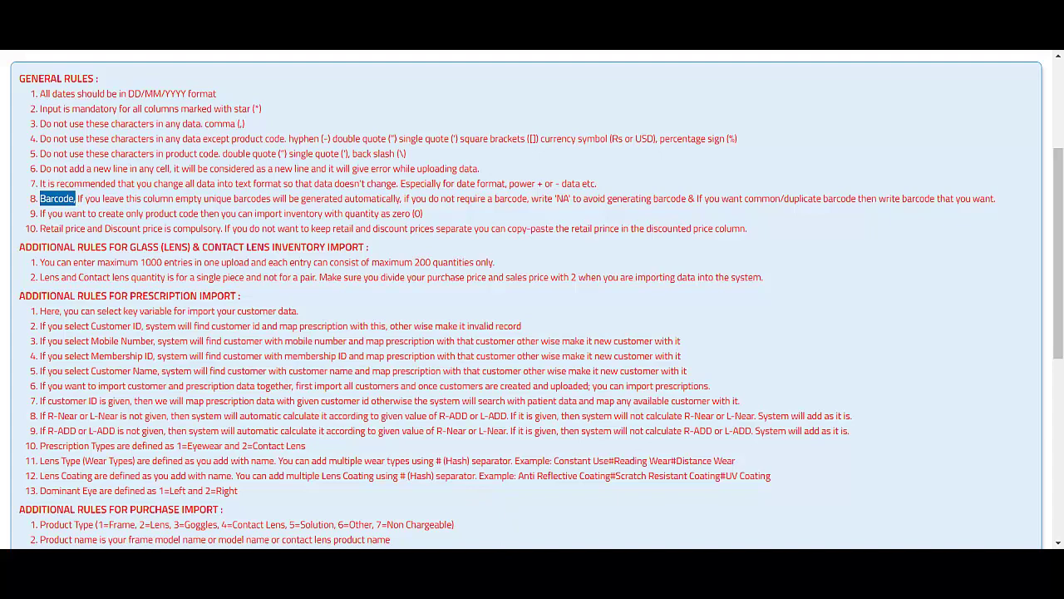
{"action": "mouse_move", "coordinate": [494, 574]}
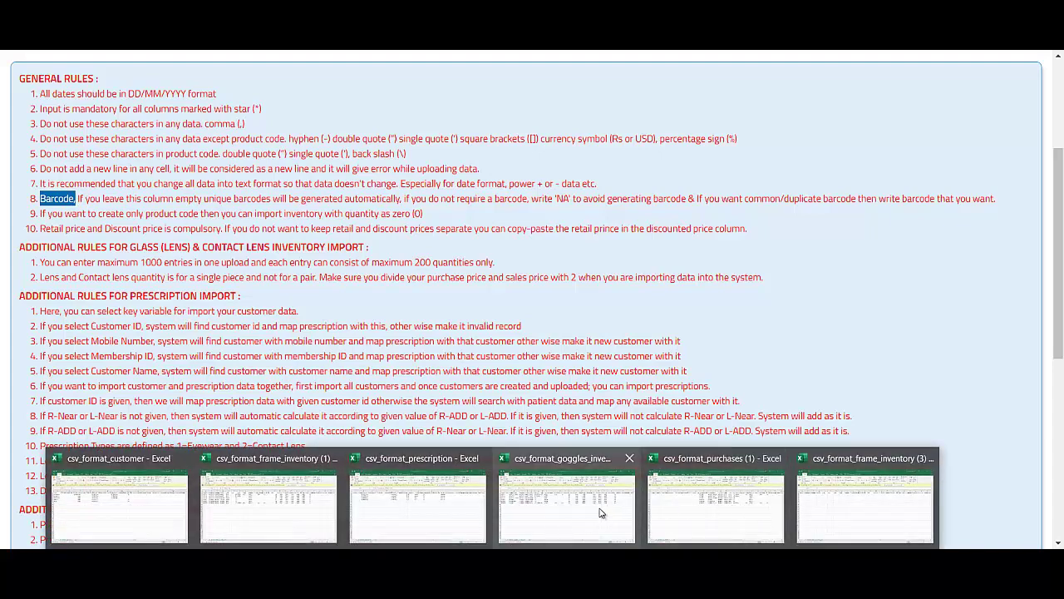
{"action": "mouse_move", "coordinate": [601, 512]}
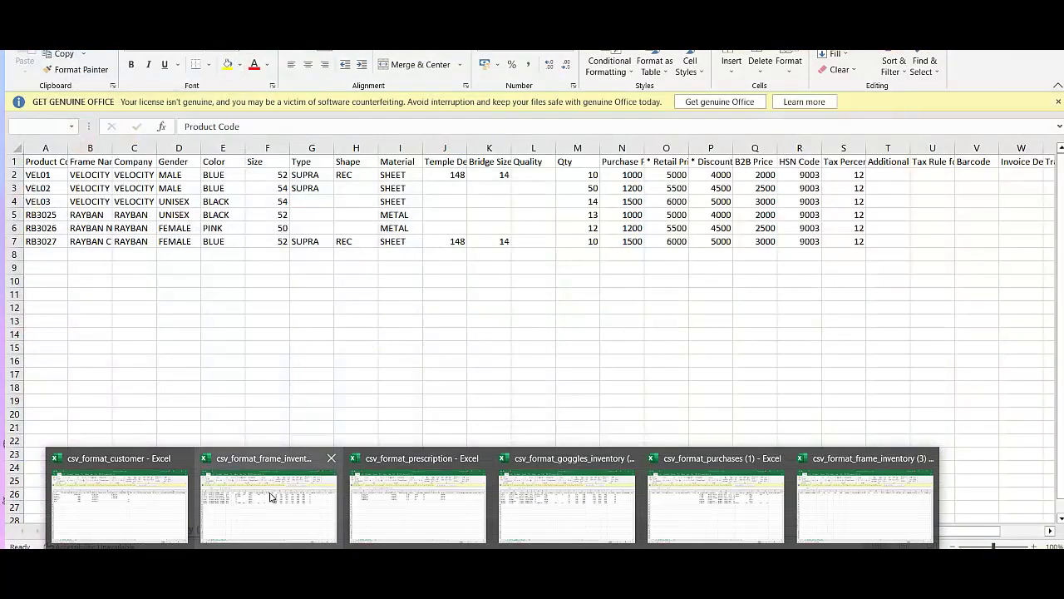
{"action": "left_click", "coordinate": [268, 499]}
{"action": "left_click_drag", "start_coordinate": [973, 171], "coordinate": [981, 248]}
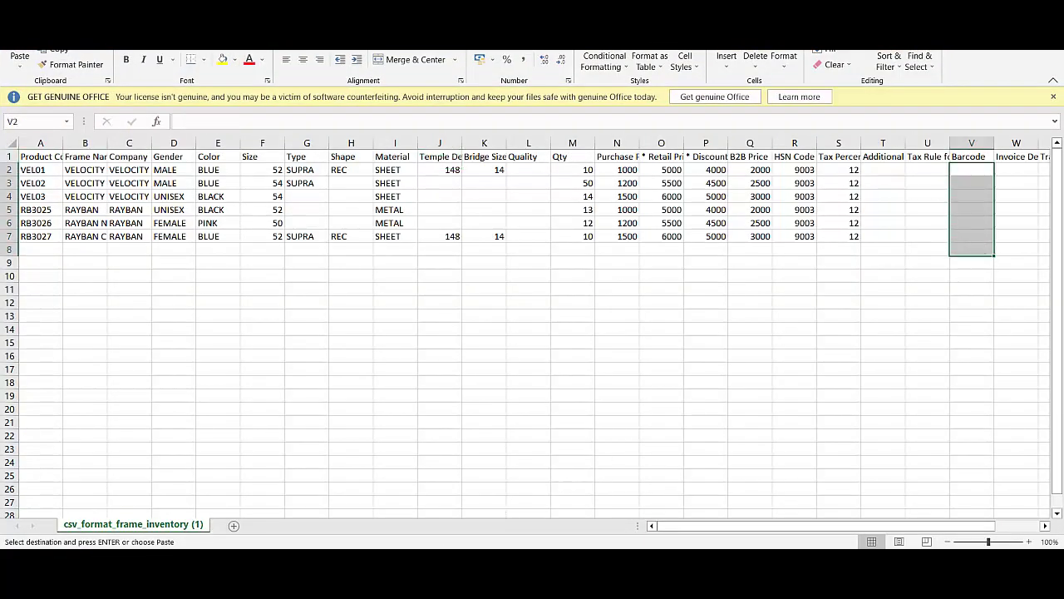
{"action": "key", "text": "alt+Tab"}
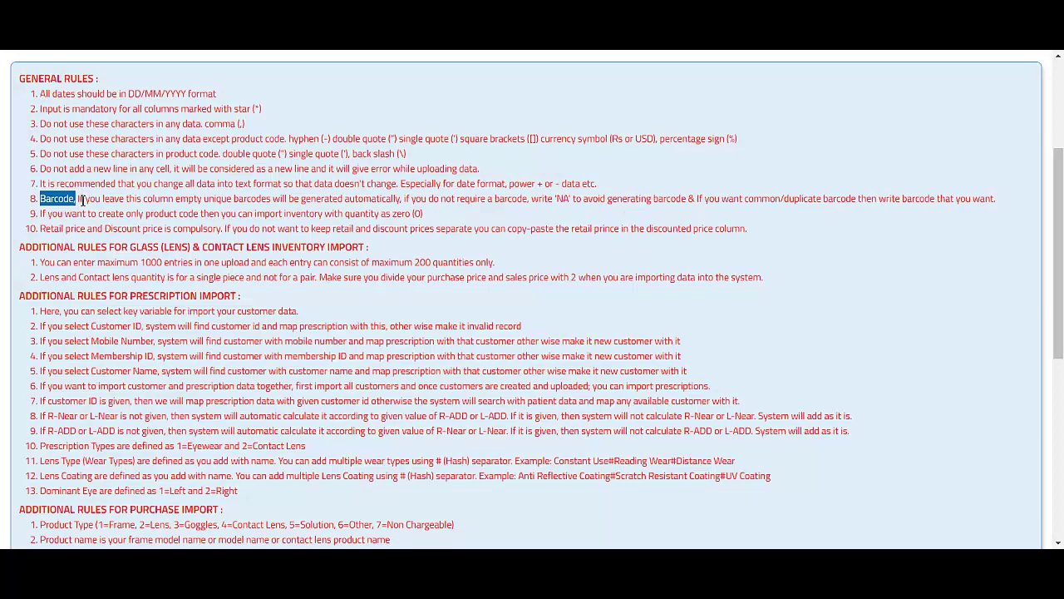
Read the rest of the Barcode rule, and examine the Barcode cells V2:V7 and Qty cells M2:M7 in the csv_format_frame_inventory (1) workbook
{"action": "left_click_drag", "start_coordinate": [80, 199], "coordinate": [690, 199]}
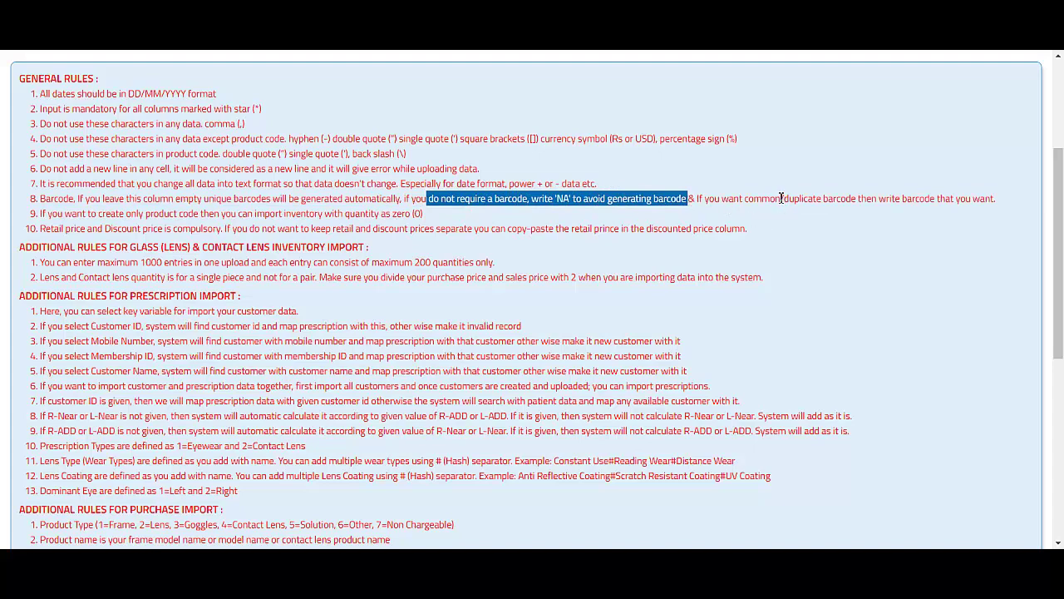
{"action": "mouse_move", "coordinate": [772, 198]}
{"action": "left_mouse_down"}
{"action": "mouse_move", "coordinate": [966, 213]}
{"action": "mouse_move", "coordinate": [766, 214]}
{"action": "left_mouse_up"}
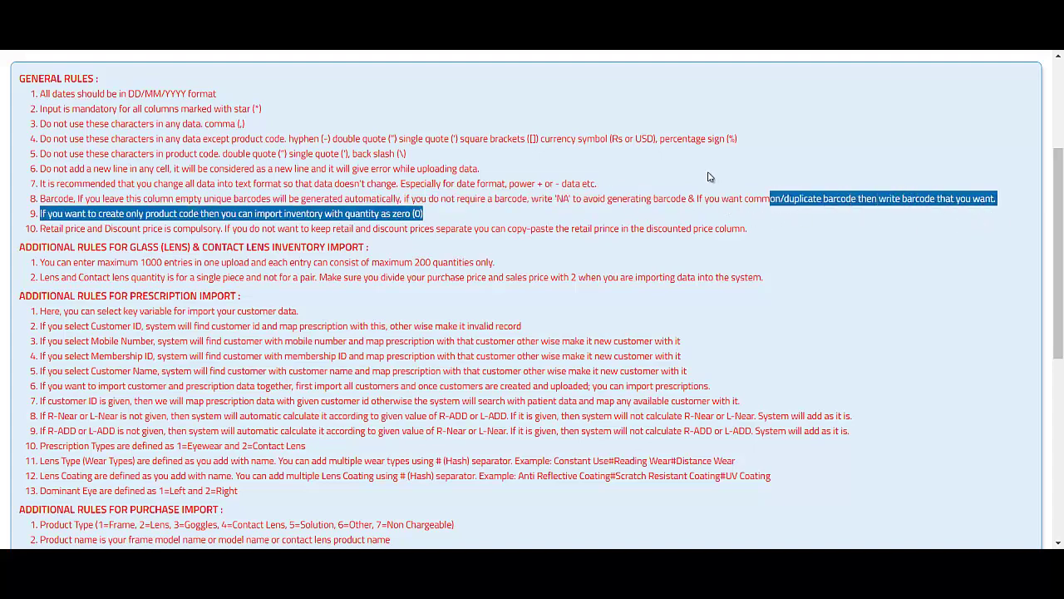
{"action": "left_click", "coordinate": [709, 176]}
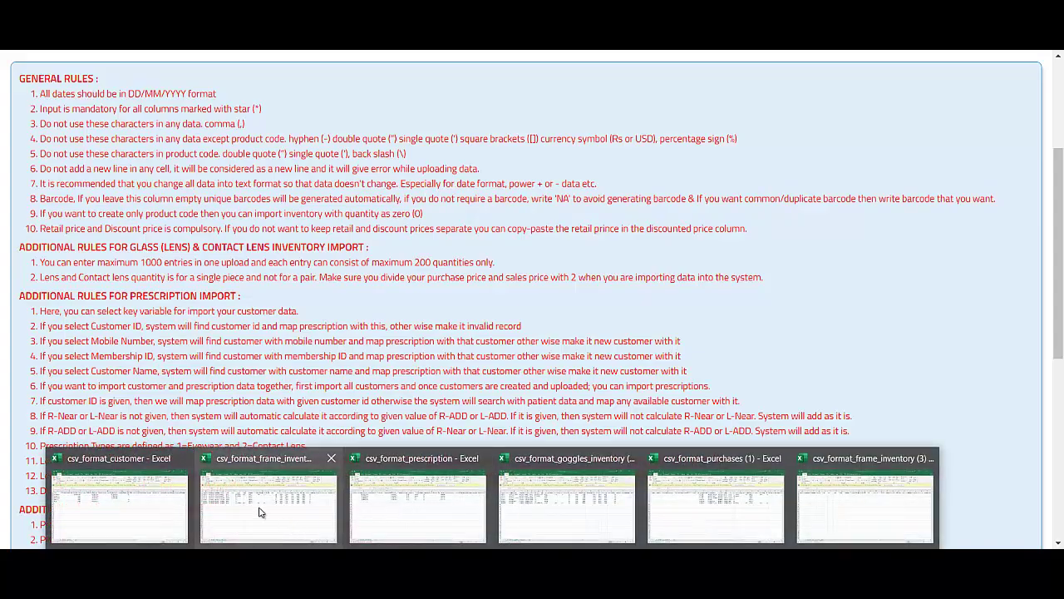
{"action": "left_click", "coordinate": [264, 514]}
{"action": "left_click", "coordinate": [976, 172]}
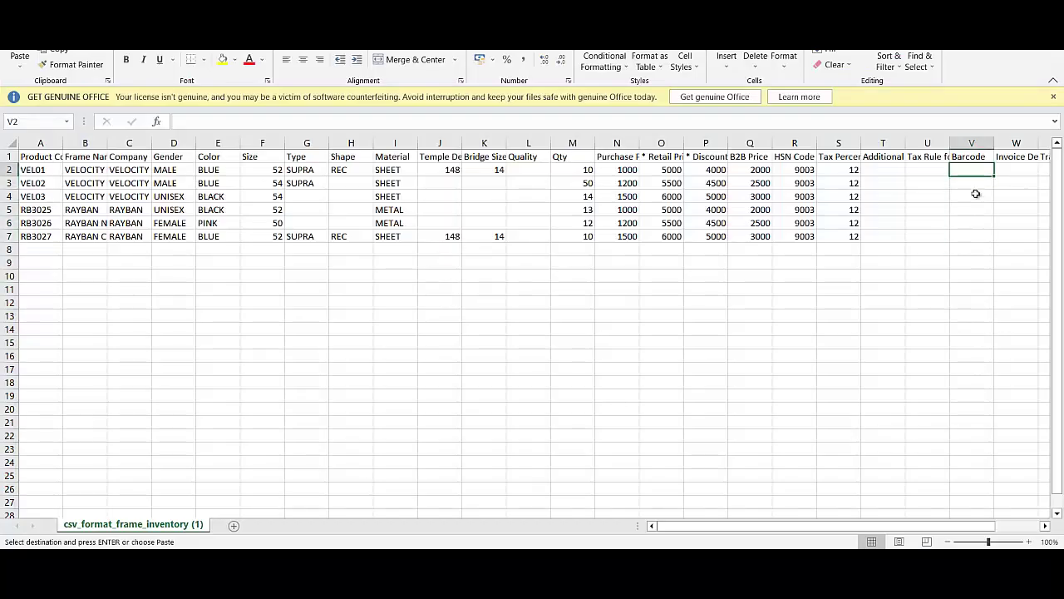
{"action": "left_click_drag", "start_coordinate": [969, 169], "coordinate": [977, 238]}
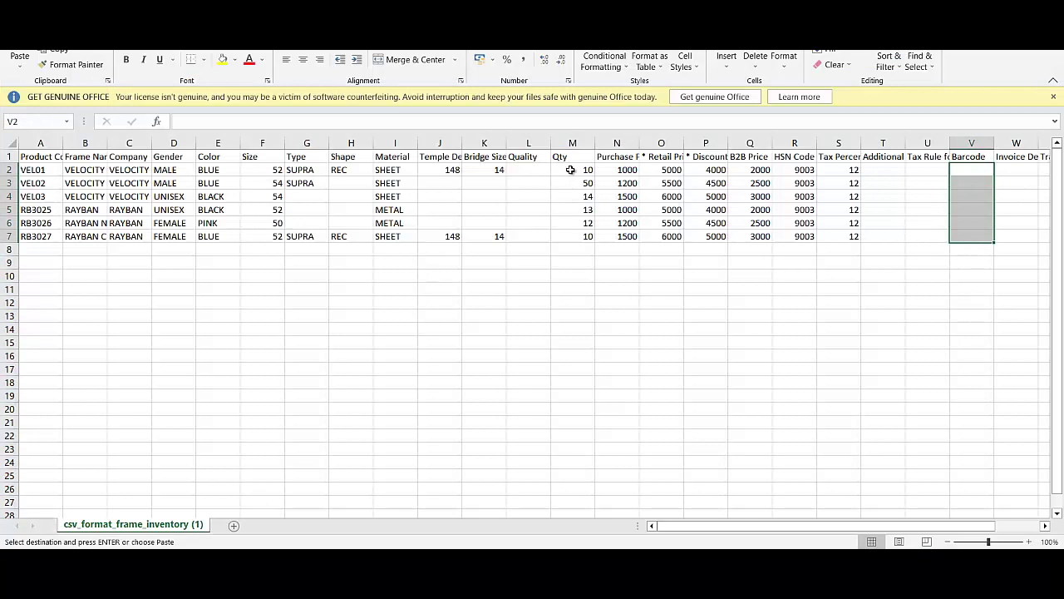
{"action": "left_click_drag", "start_coordinate": [570, 171], "coordinate": [578, 238]}
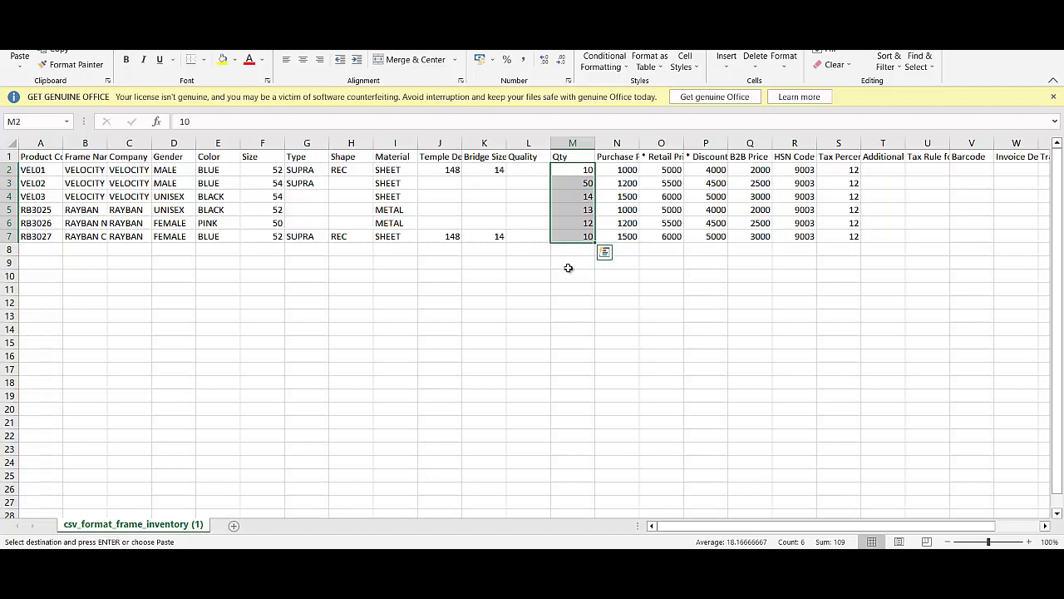
{"action": "key", "text": "Escape"}
Enter NA as the Barcode for VEL01 in V2 and for RB3025 in V5
{"action": "left_click", "coordinate": [966, 169]}
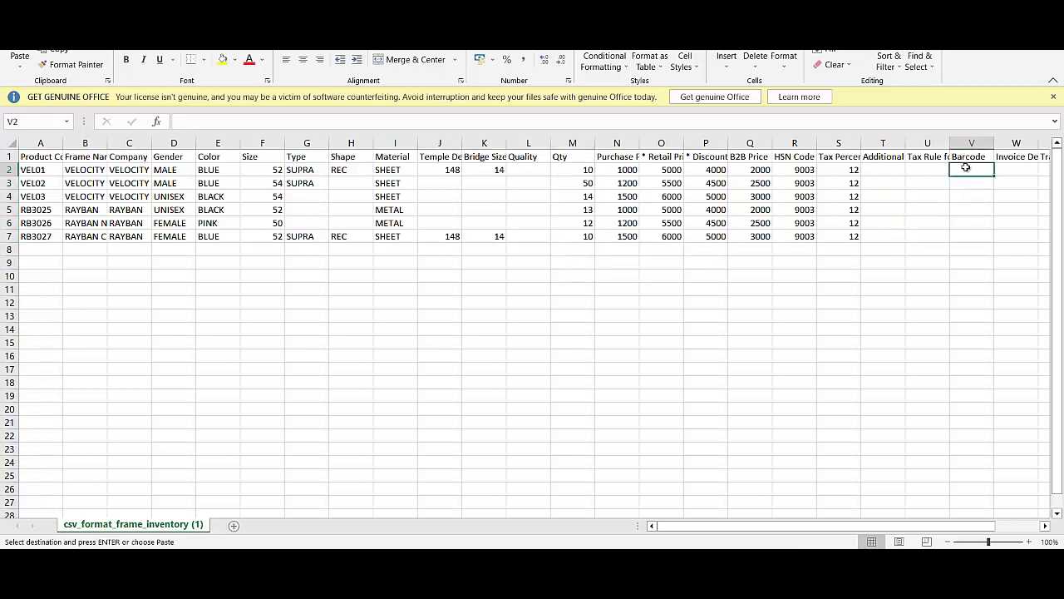
{"action": "type", "text": "NA"}
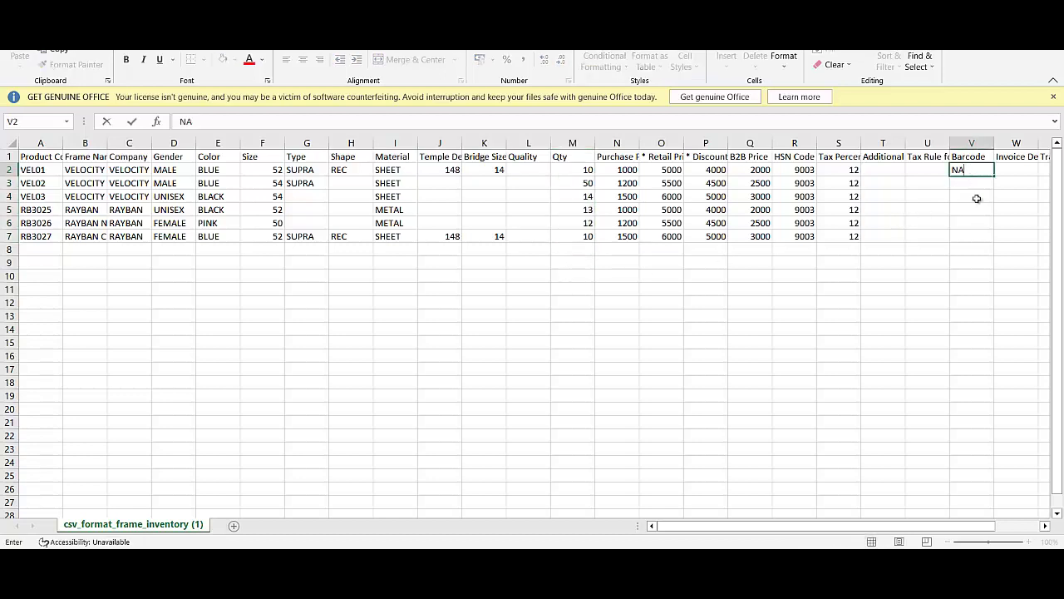
{"action": "left_click", "coordinate": [974, 208]}
{"action": "type", "text": "NA"}
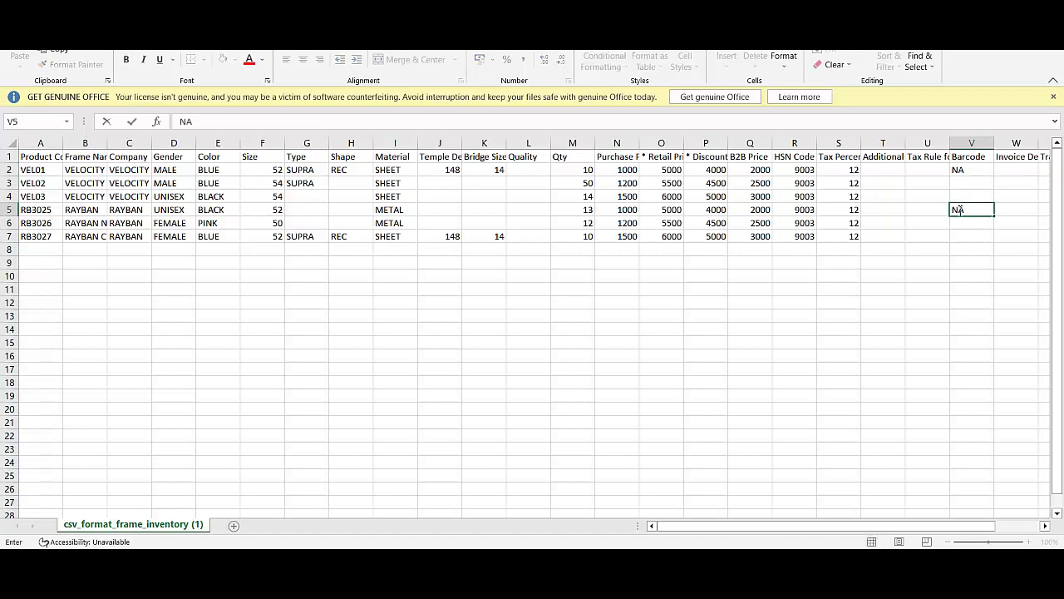
{"action": "key", "text": "Return"}
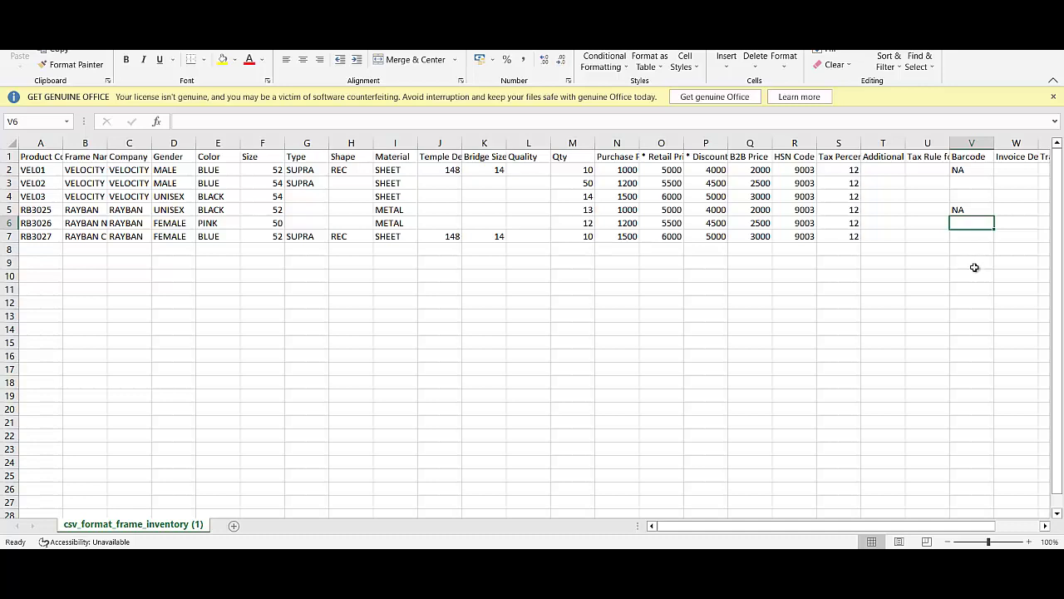
Enter 125125 as the Barcode for VEL02 in V3, and check that row's product code and quantity
{"action": "left_click", "coordinate": [963, 183]}
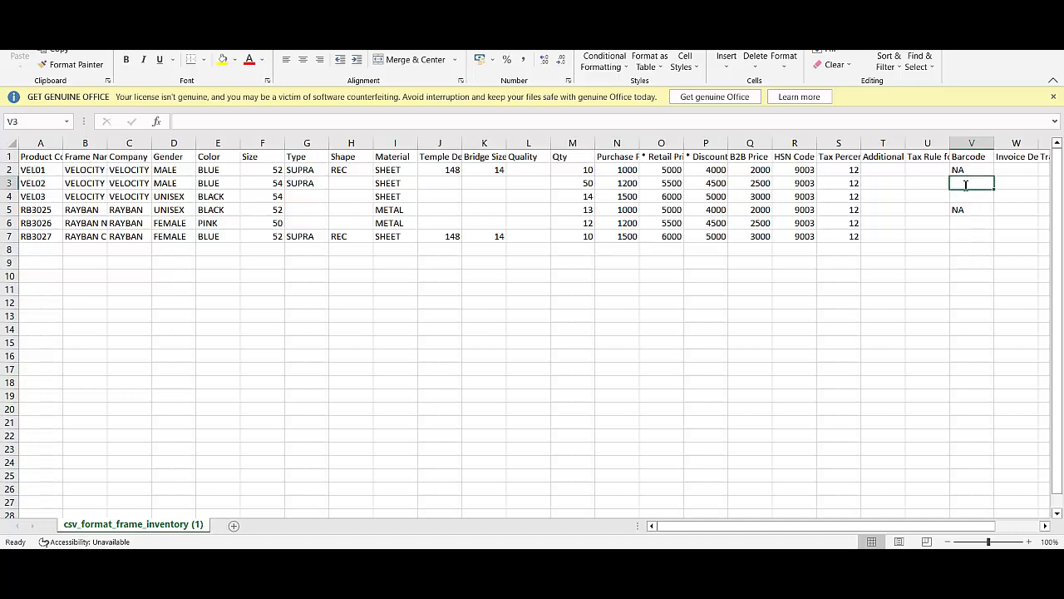
{"action": "type", "text": "125125"}
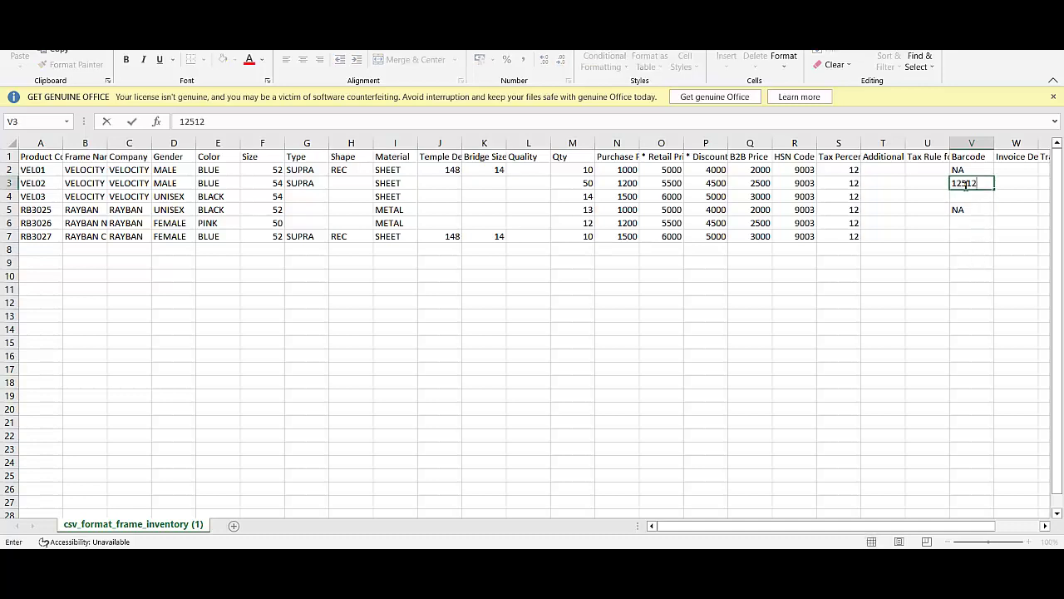
{"action": "left_click", "coordinate": [584, 184]}
{"action": "left_click", "coordinate": [50, 180]}
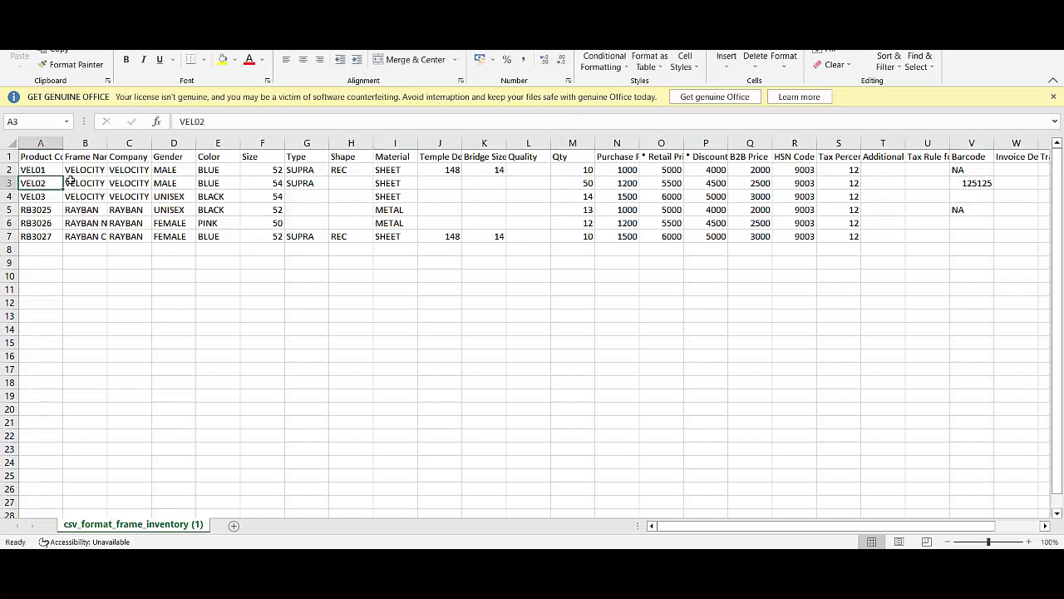
{"action": "left_click", "coordinate": [70, 179]}
{"action": "left_click", "coordinate": [50, 185]}
{"action": "left_click", "coordinate": [574, 184]}
{"action": "left_click", "coordinate": [984, 183]}
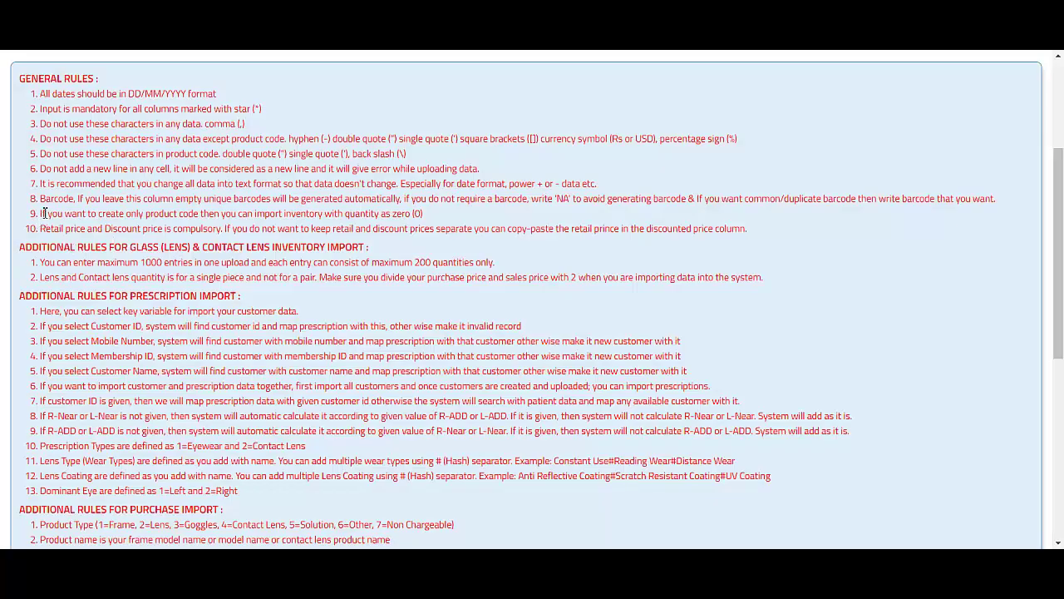
Read the zero-quantity product code rule in OpticalCRM, and examine the Qty column of the csv_format_frame_inventory (1) workbook
{"action": "left_click_drag", "start_coordinate": [43, 213], "coordinate": [425, 212]}
{"action": "left_click", "coordinate": [449, 213]}
{"action": "mouse_move", "coordinate": [493, 573]}
{"action": "left_click", "coordinate": [282, 500]}
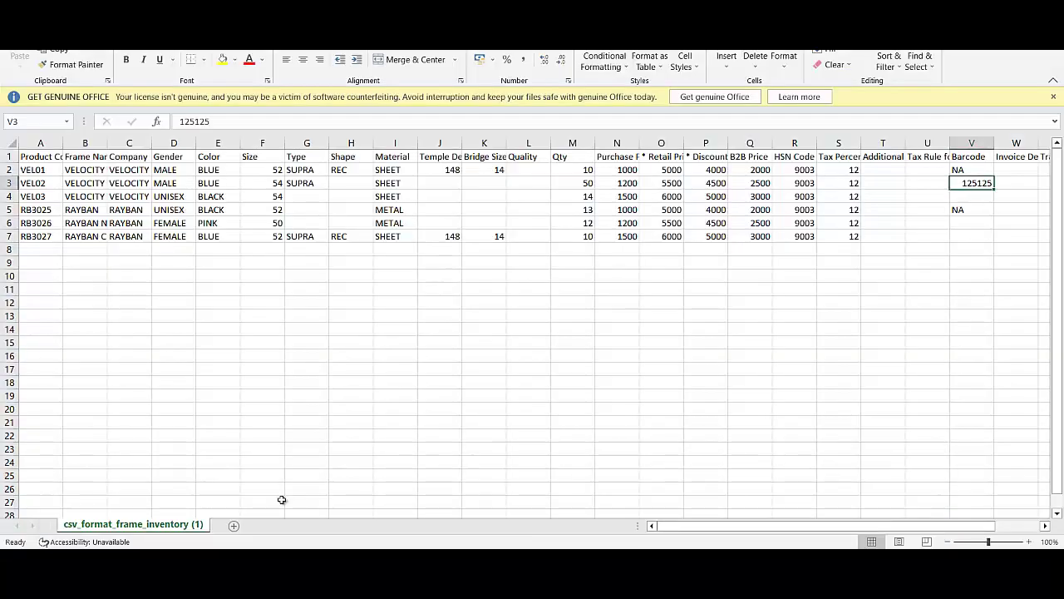
{"action": "left_click", "coordinate": [573, 143]}
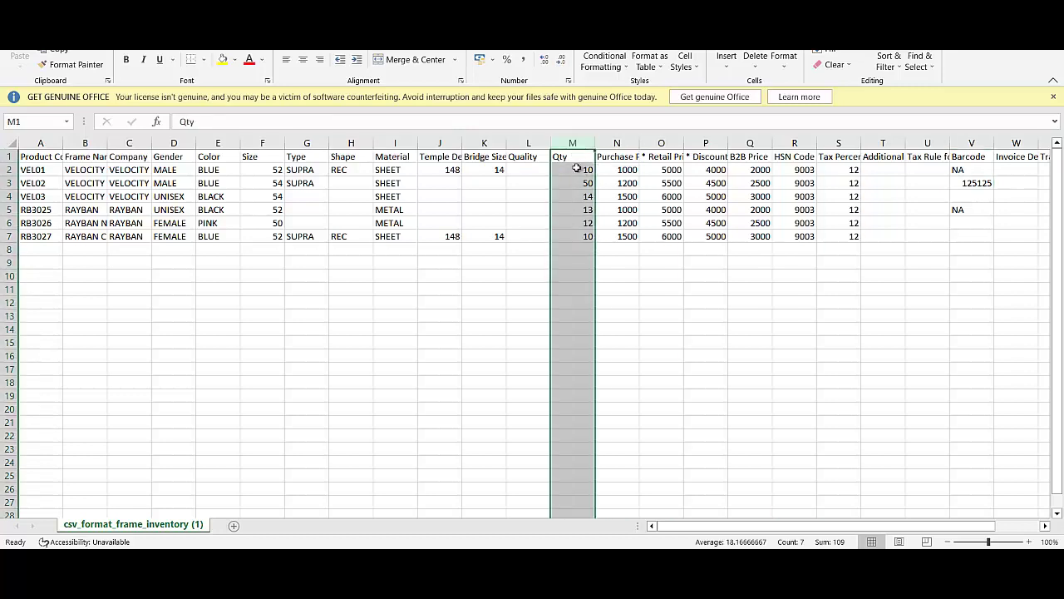
{"action": "left_click_drag", "start_coordinate": [573, 170], "coordinate": [574, 234]}
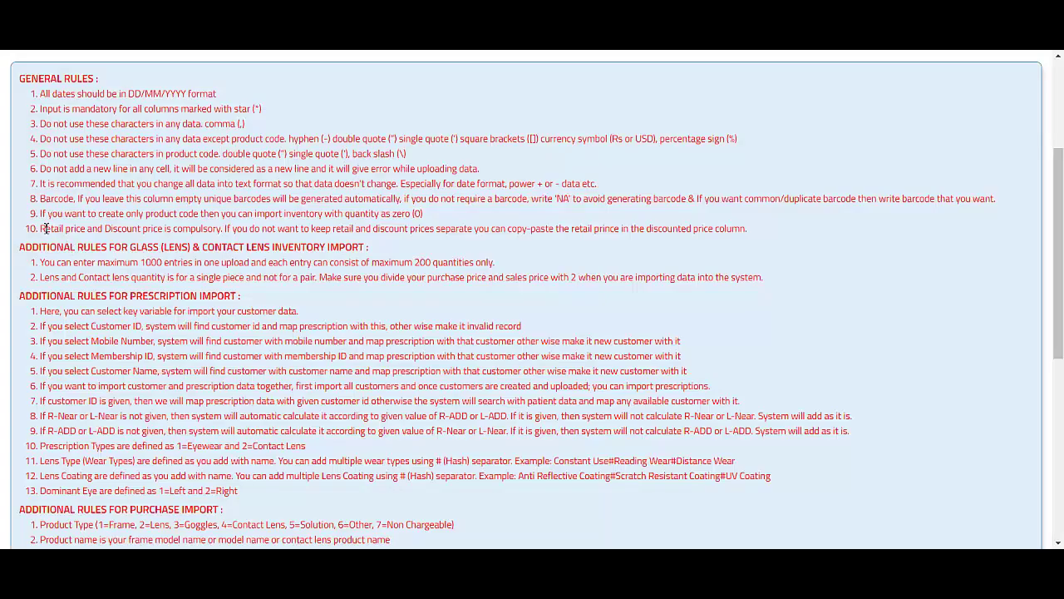
Read the retail and discount price rule in OpticalCRM, and examine the Retail Price and Discounted Price columns in the csv_format_goggles_inventory workbook
{"action": "left_click_drag", "start_coordinate": [44, 229], "coordinate": [715, 229]}
{"action": "left_click", "coordinate": [557, 254]}
{"action": "left_click_drag", "start_coordinate": [578, 230], "coordinate": [722, 226]}
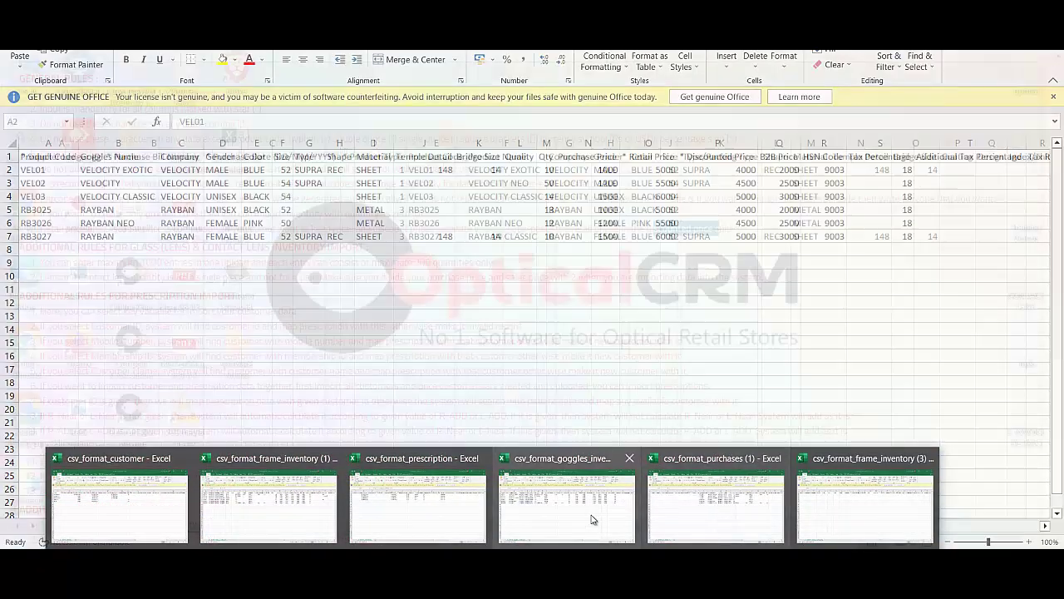
{"action": "left_click", "coordinate": [592, 519]}
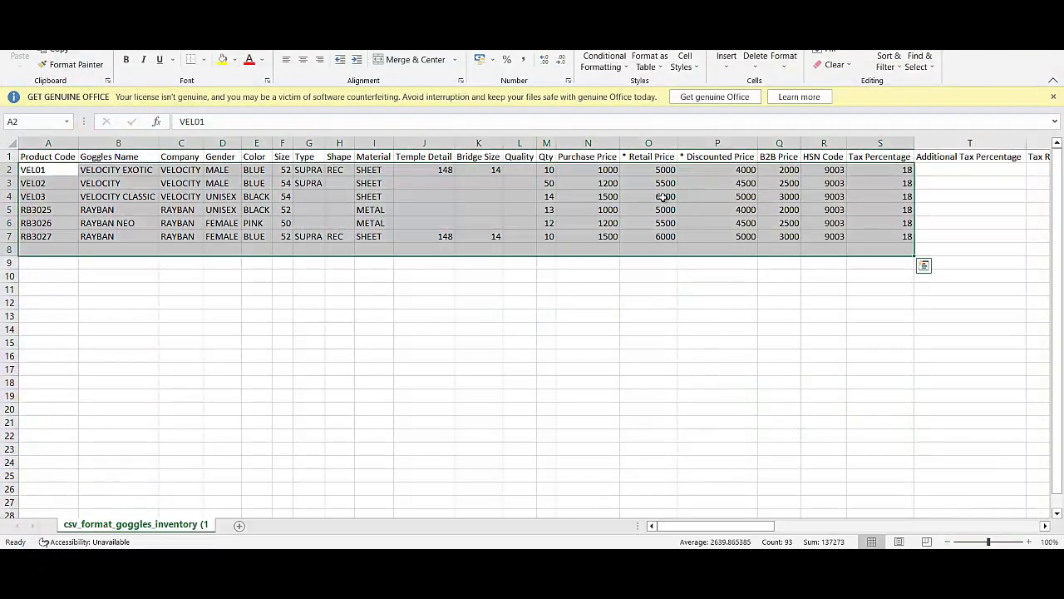
{"action": "left_click_drag", "start_coordinate": [661, 170], "coordinate": [651, 237]}
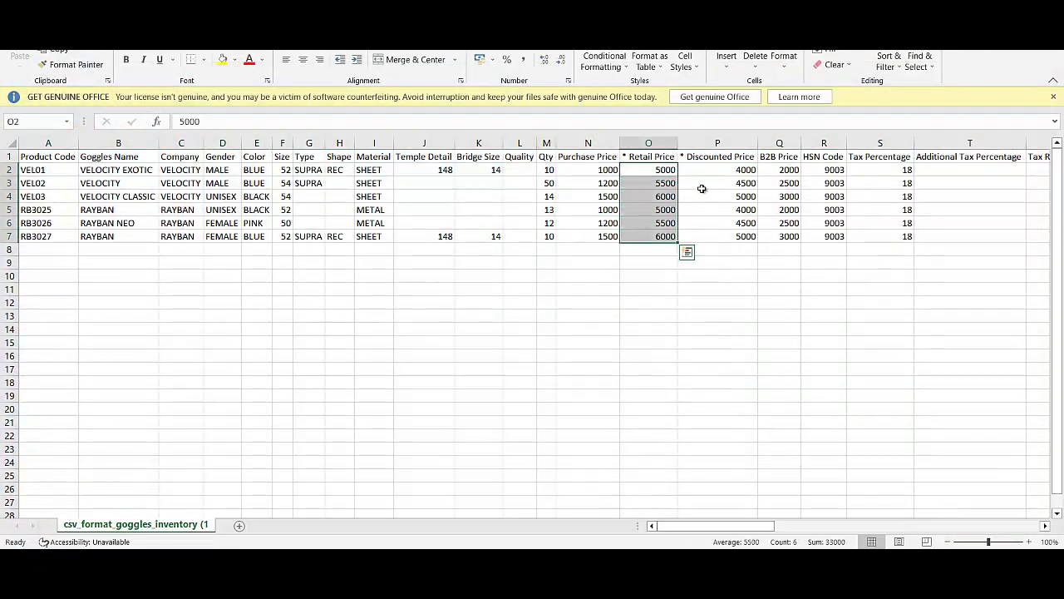
{"action": "left_click_drag", "start_coordinate": [702, 169], "coordinate": [720, 236]}
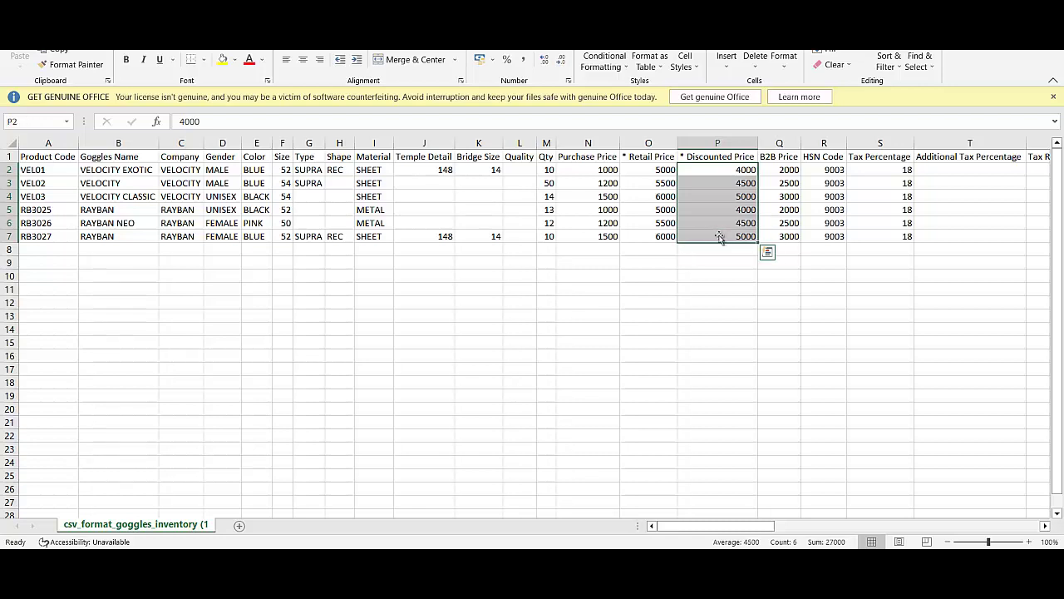
{"action": "left_click", "coordinate": [714, 299]}
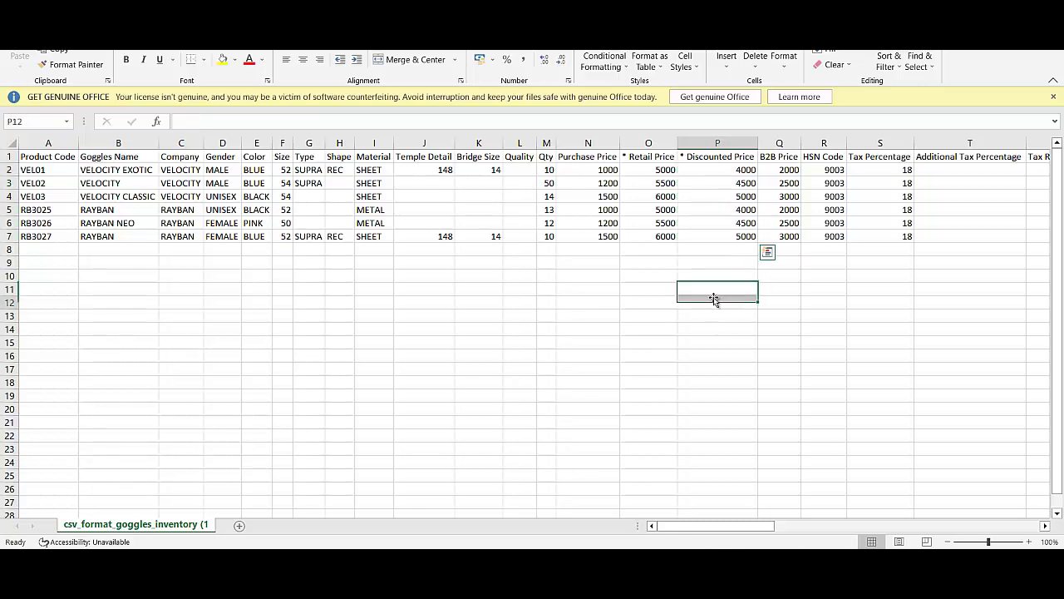
{"action": "left_click", "coordinate": [655, 170]}
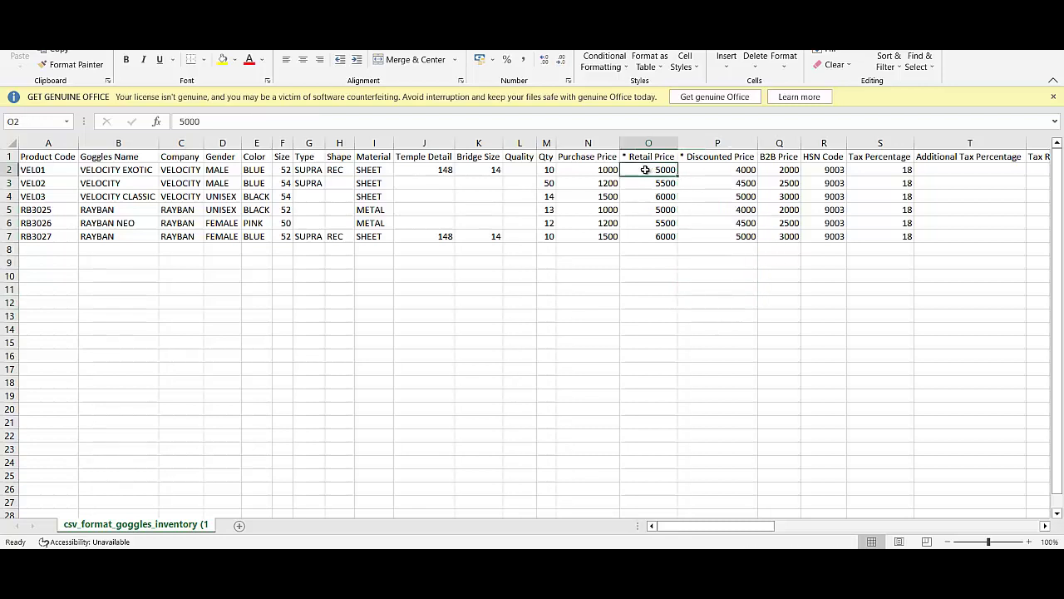
{"action": "left_click", "coordinate": [725, 171]}
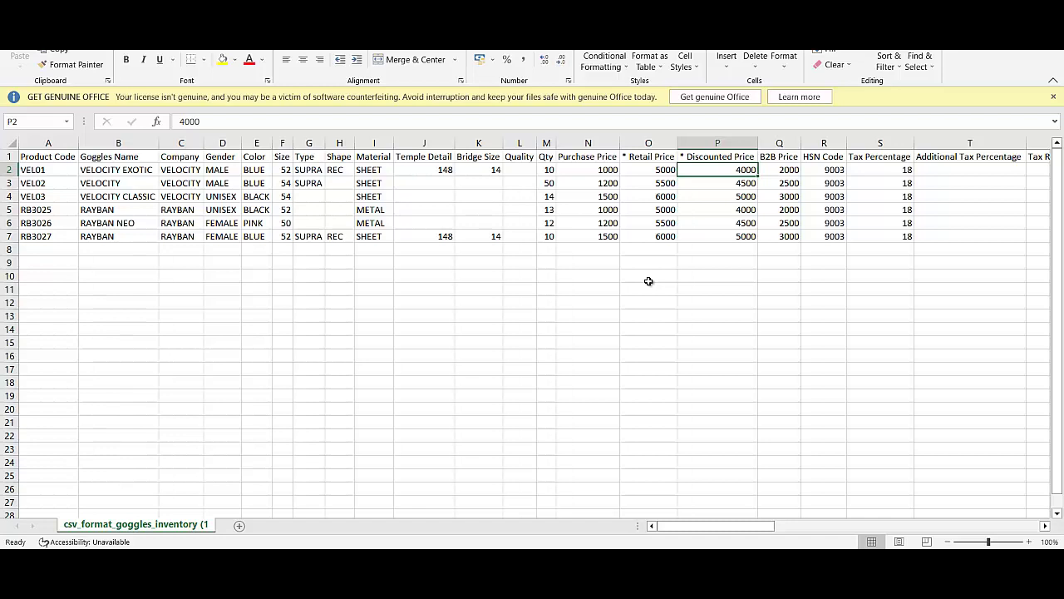
Copy the VEL02 Retail Price of 5500 from O3 into its Discounted Price cell P3
{"action": "left_click", "coordinate": [656, 183]}
{"action": "key", "text": "ctrl+c"}
{"action": "left_click", "coordinate": [716, 183]}
{"action": "key", "text": "ctrl+v"}
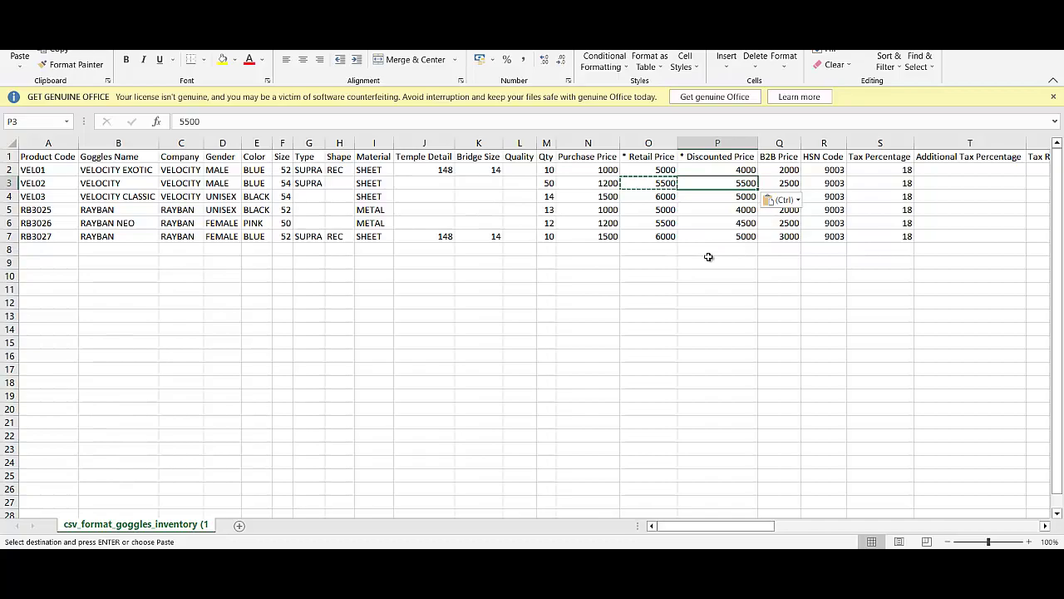
{"action": "left_click_drag", "start_coordinate": [587, 276], "coordinate": [587, 263]}
Switch back to OpticalCRM and review the General Rules and template downloads, moving on to the glass and contact lens import rules
{"action": "left_click", "coordinate": [532, 562]}
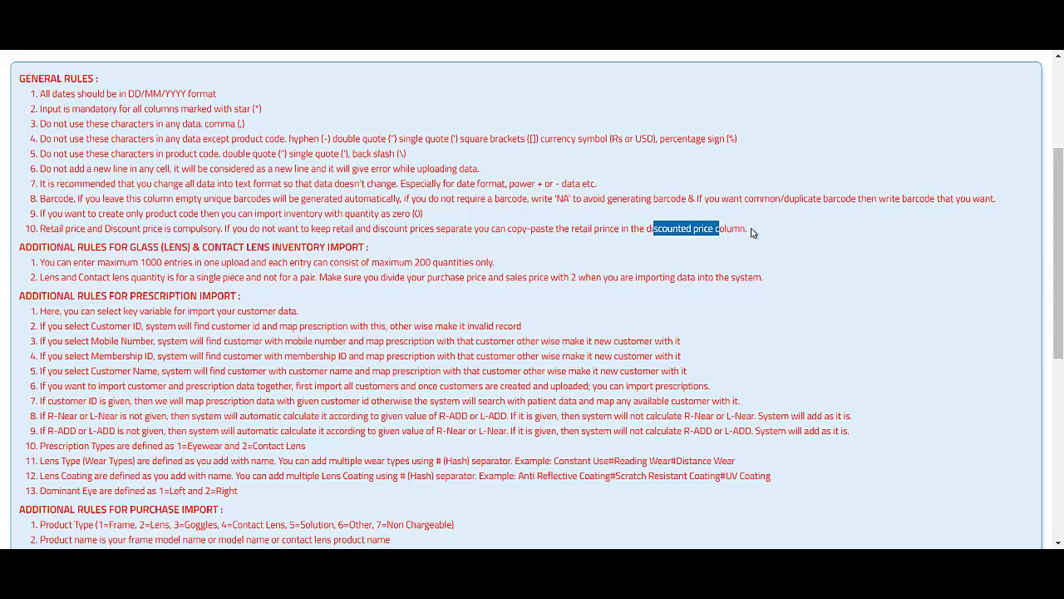
{"action": "left_click_drag", "start_coordinate": [747, 230], "coordinate": [37, 98]}
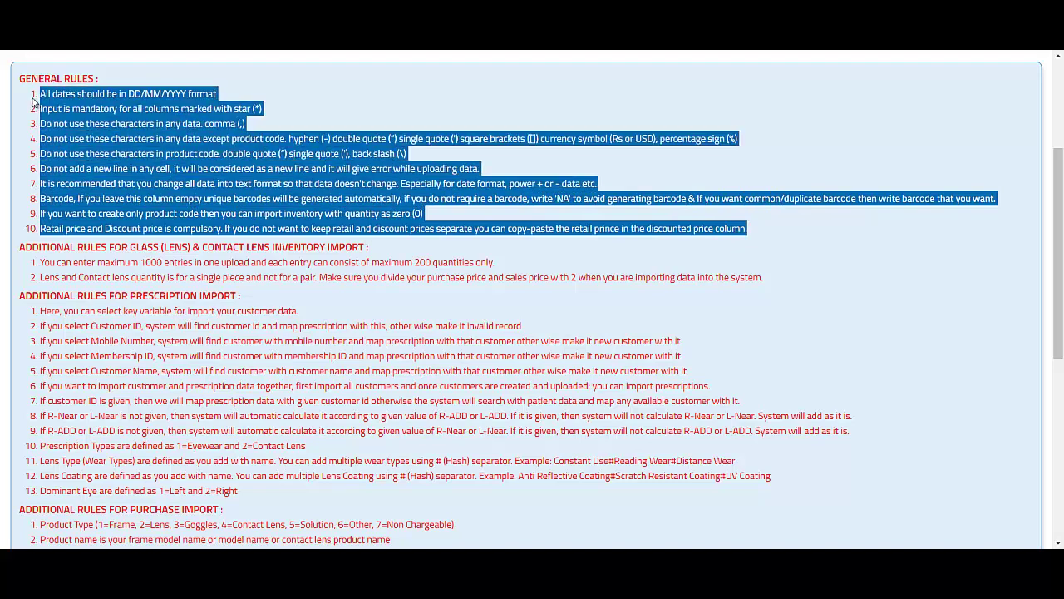
{"action": "scroll", "coordinate": [150, 146], "scroll_direction": "up", "scroll_amount": 3}
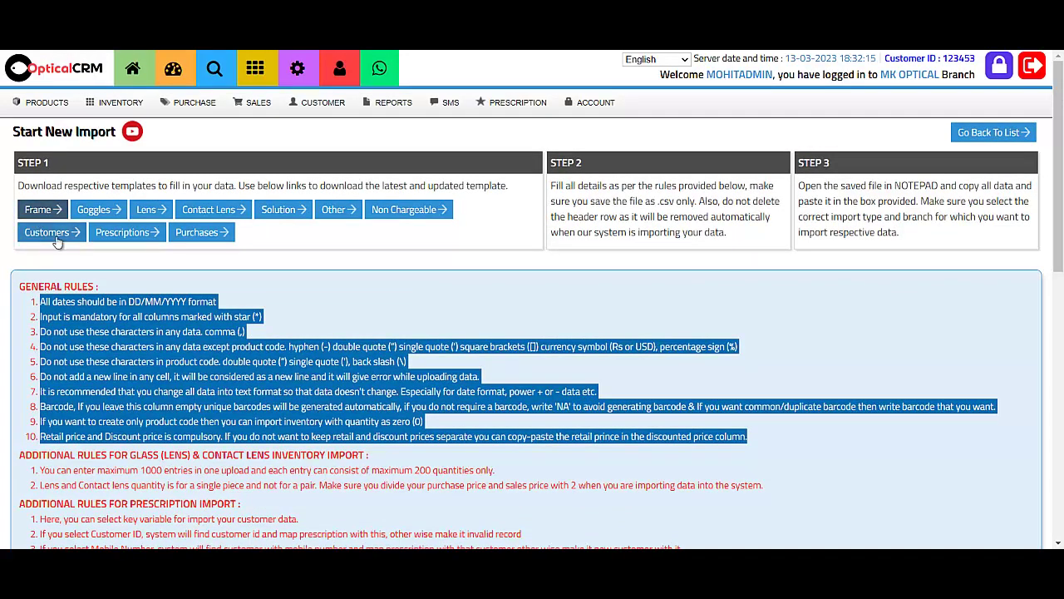
{"action": "left_click", "coordinate": [366, 298]}
{"action": "scroll", "coordinate": [384, 281], "scroll_direction": "down", "scroll_amount": 3}
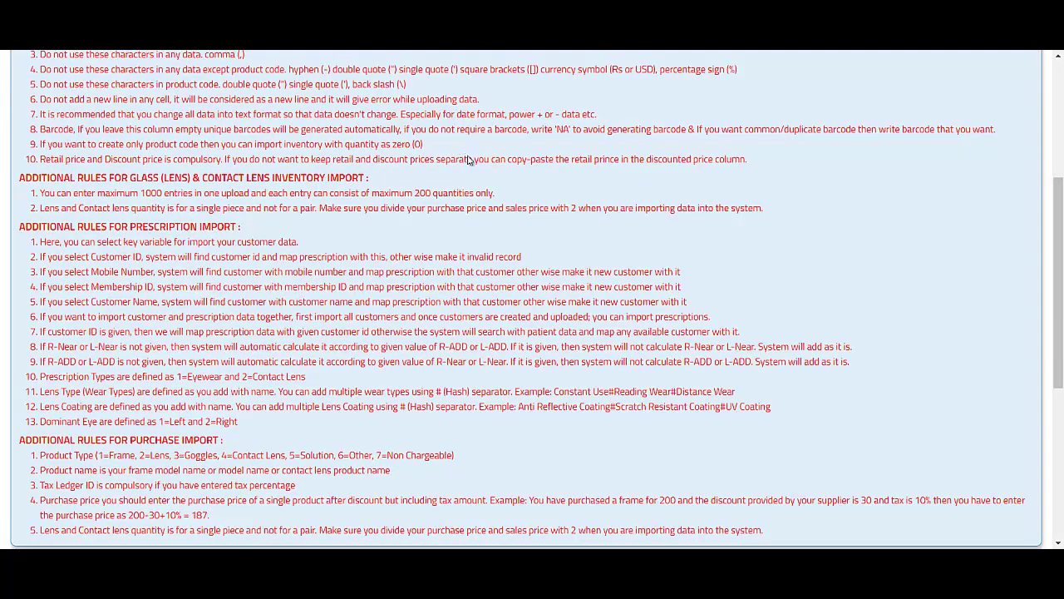
{"action": "scroll", "coordinate": [469, 140], "scroll_direction": "down", "scroll_amount": 1}
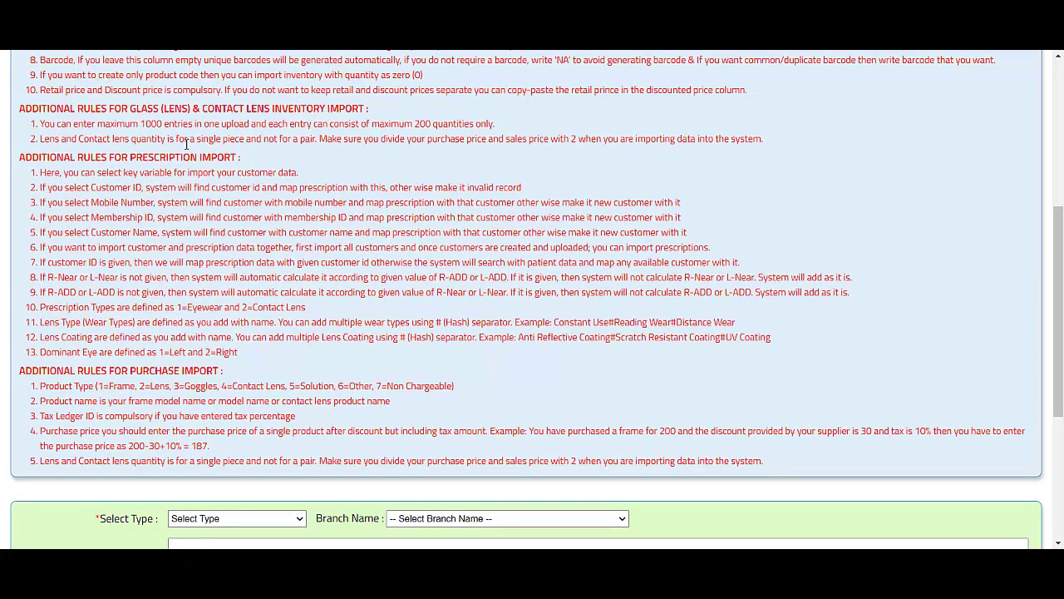
Read the lens rule on maximum entries and quantities, and examine the product codes and Qty column in the csv_format_frame_inventory (1) workbook
{"action": "left_click_drag", "start_coordinate": [87, 127], "coordinate": [507, 126]}
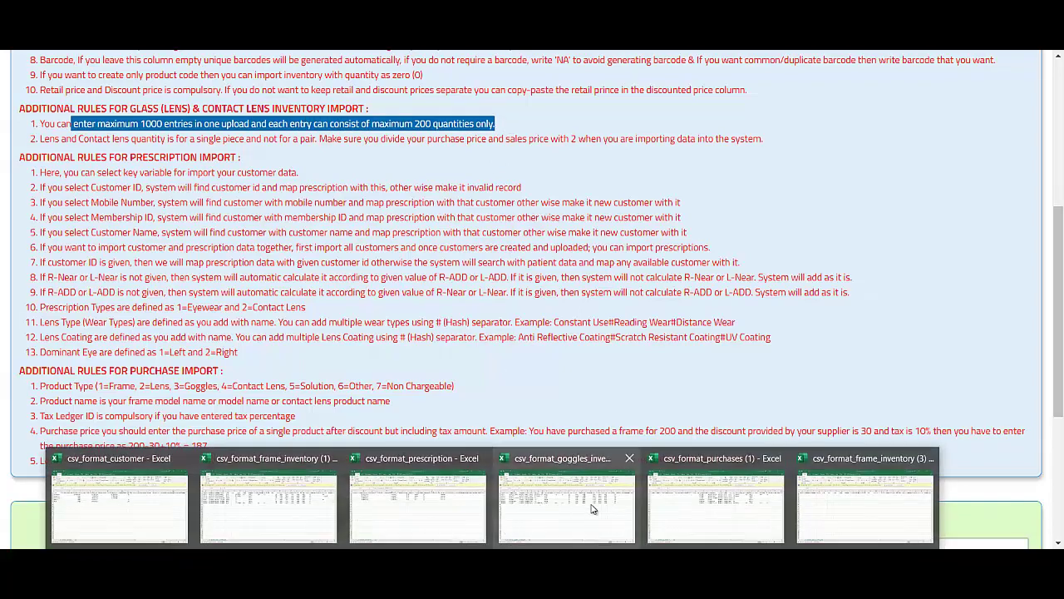
{"action": "mouse_move", "coordinate": [573, 516]}
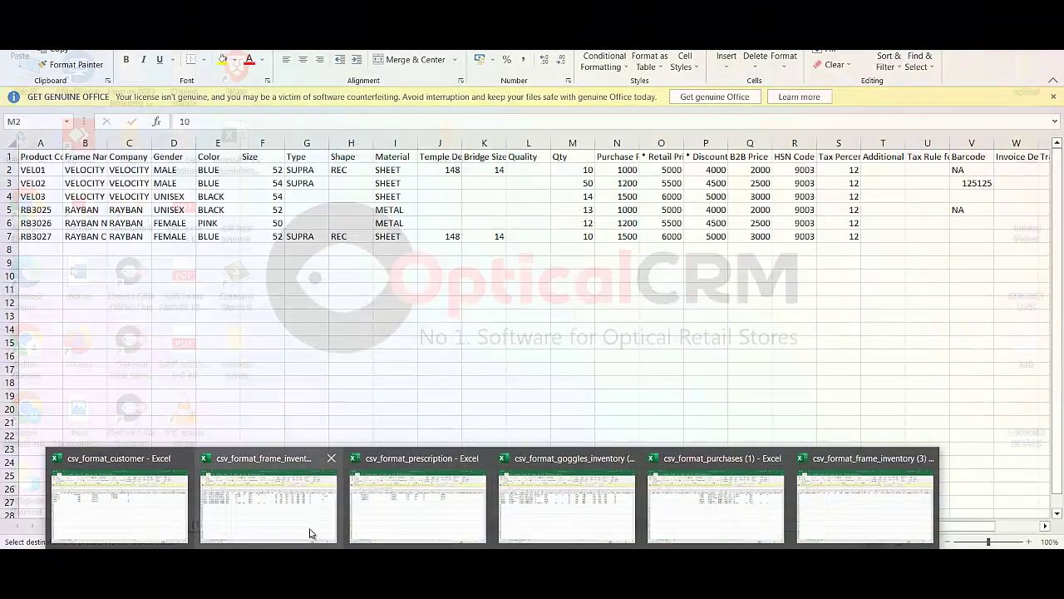
{"action": "left_click", "coordinate": [268, 507]}
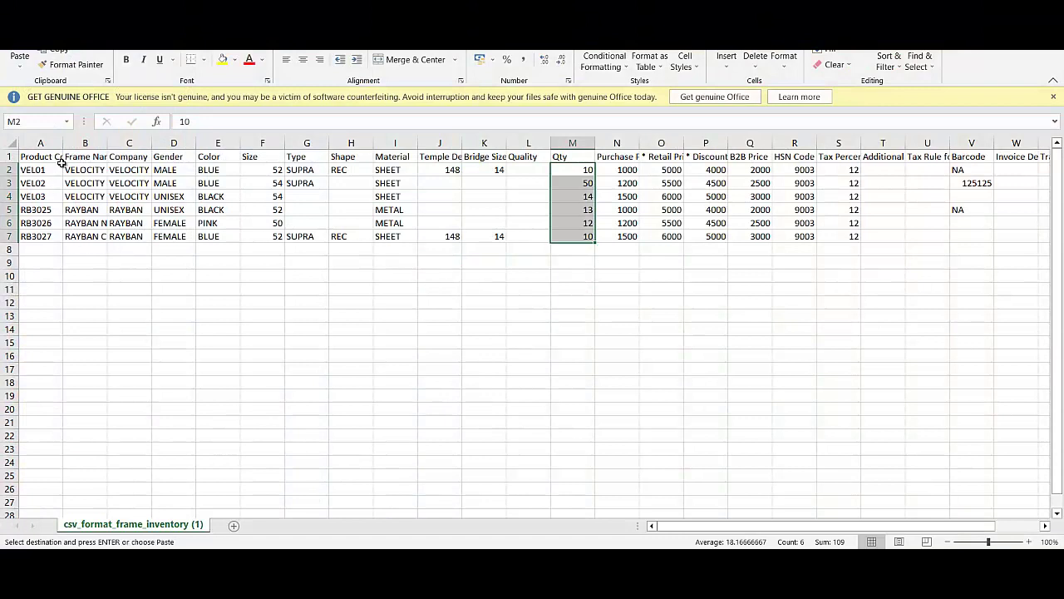
{"action": "left_click_drag", "start_coordinate": [45, 168], "coordinate": [58, 249]}
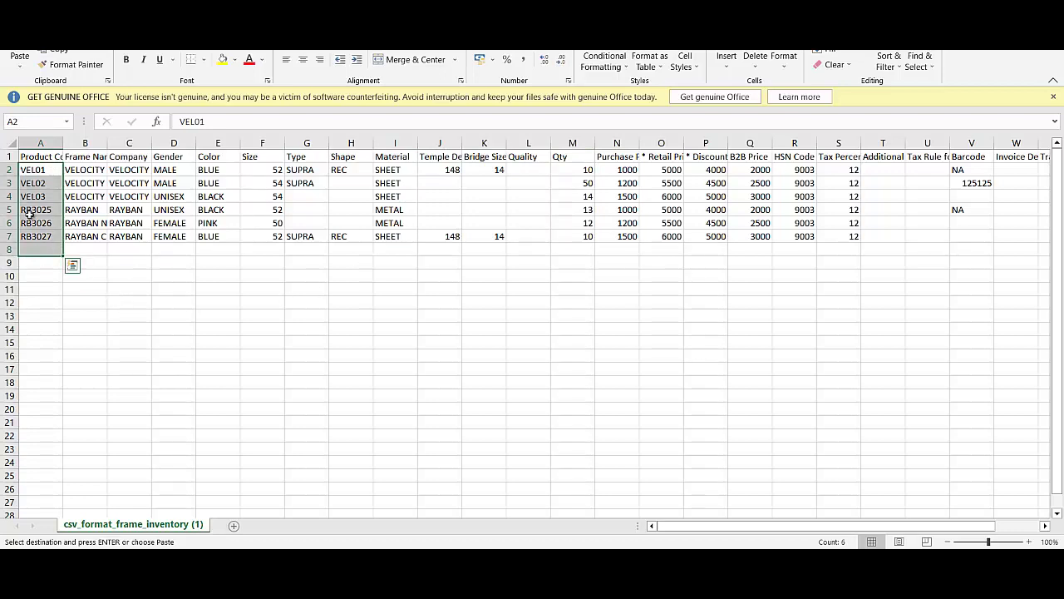
{"action": "left_click", "coordinate": [568, 167]}
{"action": "left_click", "coordinate": [574, 261]}
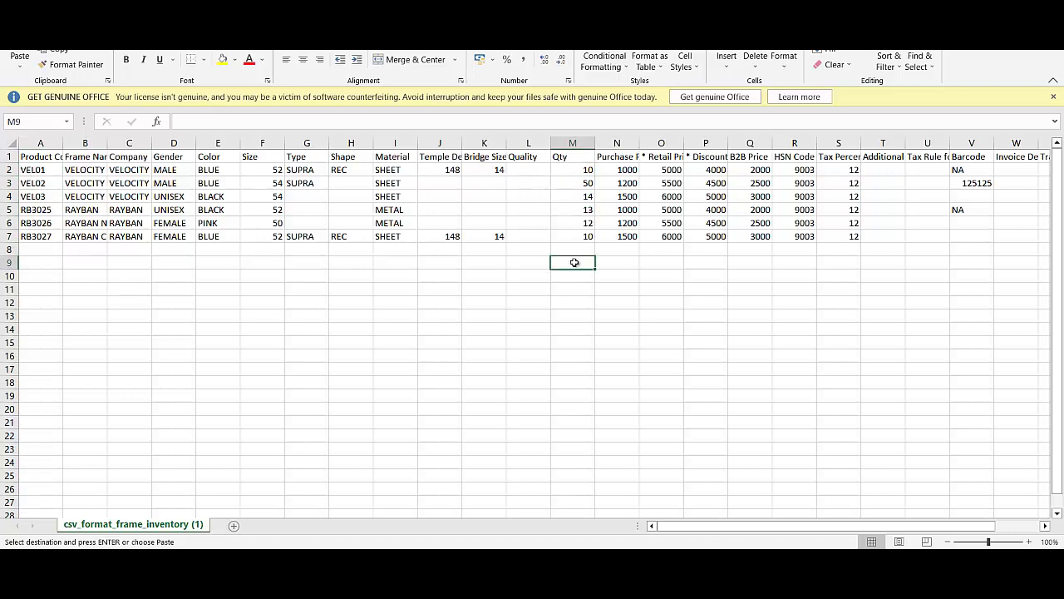
Enter a trial quantity of 200 in cell M9 of the Qty column, and clear the cell again
{"action": "type", "text": "200"}
{"action": "left_click", "coordinate": [573, 284]}
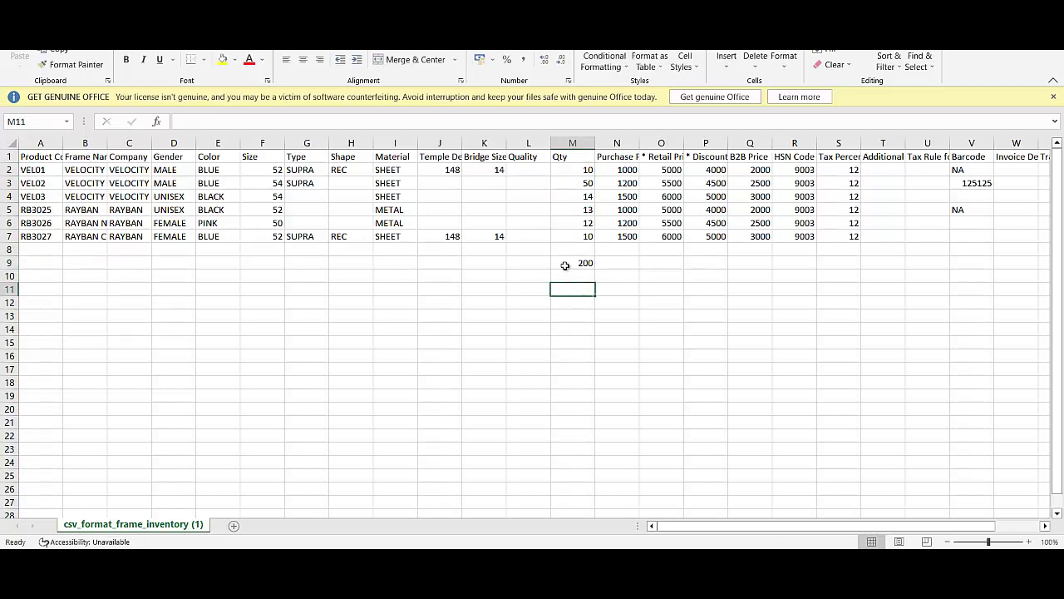
{"action": "left_click", "coordinate": [565, 265]}
{"action": "key", "text": "Delete"}
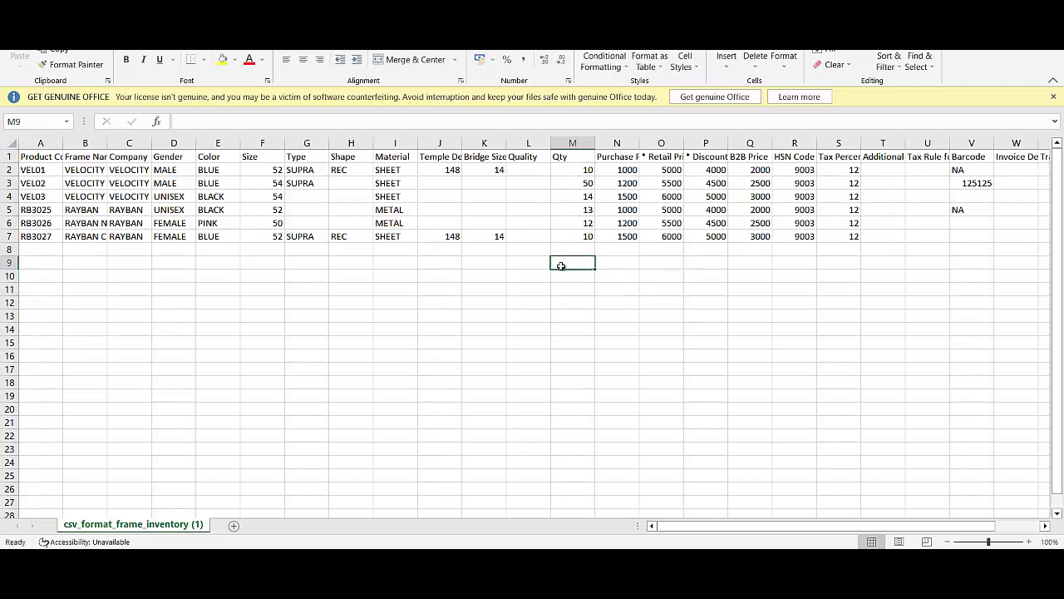
Read the single-piece lens quantity rule in OpticalCRM, and examine the Qty and price columns in the csv_format_glass_inventory workbook
{"action": "key", "text": "alt+Tab"}
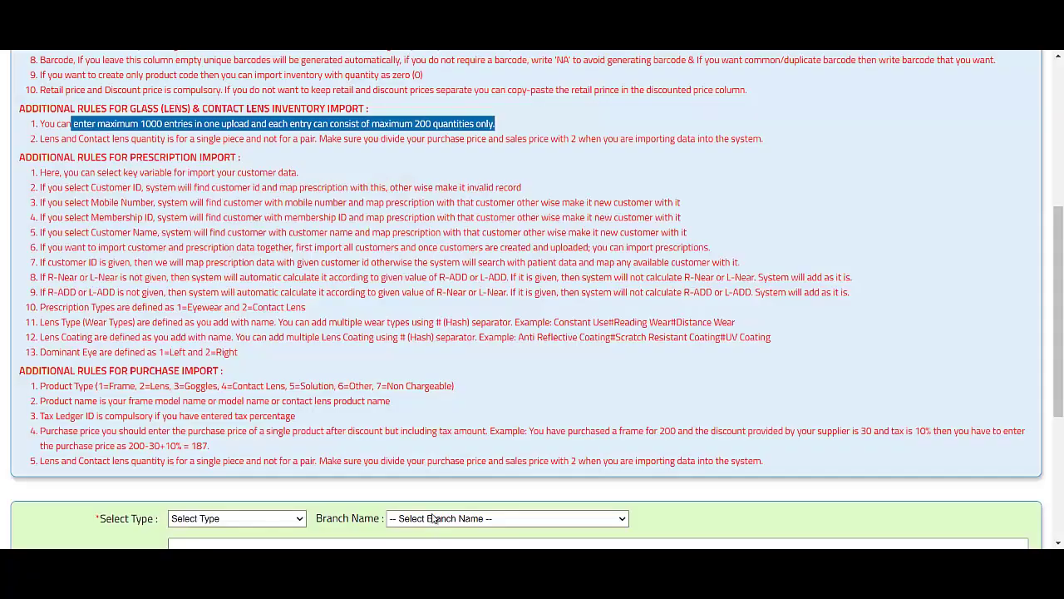
{"action": "left_click_drag", "start_coordinate": [43, 139], "coordinate": [777, 141]}
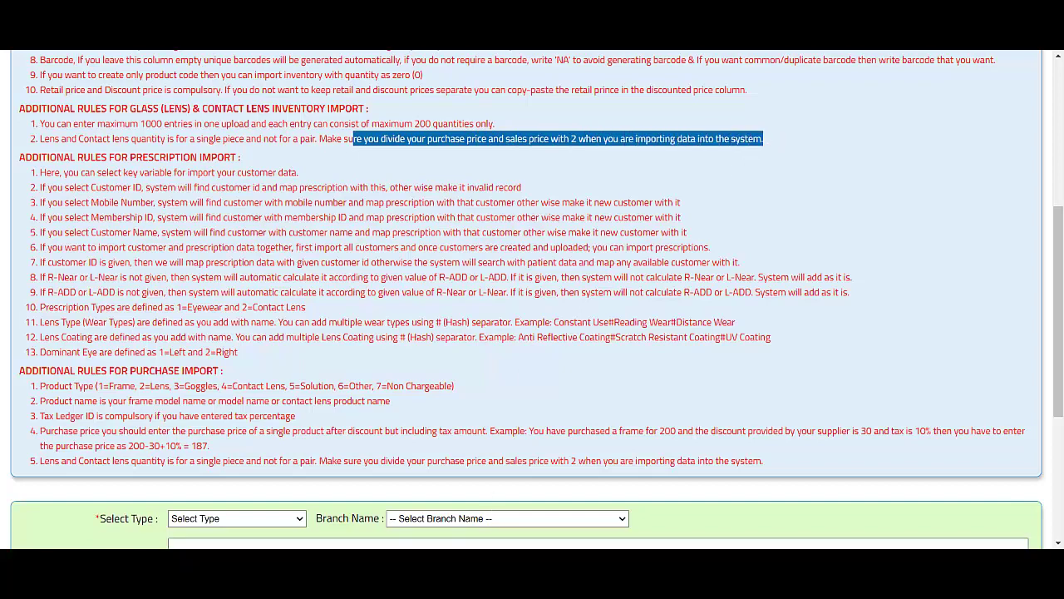
{"action": "mouse_move", "coordinate": [494, 544]}
{"action": "scroll", "coordinate": [411, 432], "scroll_direction": "up", "scroll_amount": 3}
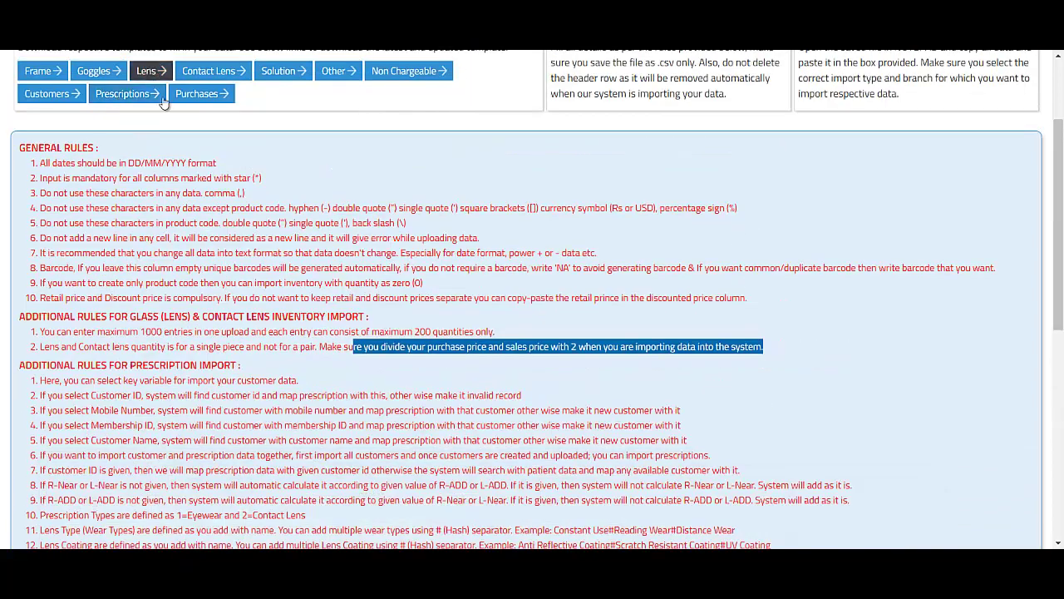
{"action": "left_click", "coordinate": [90, 536]}
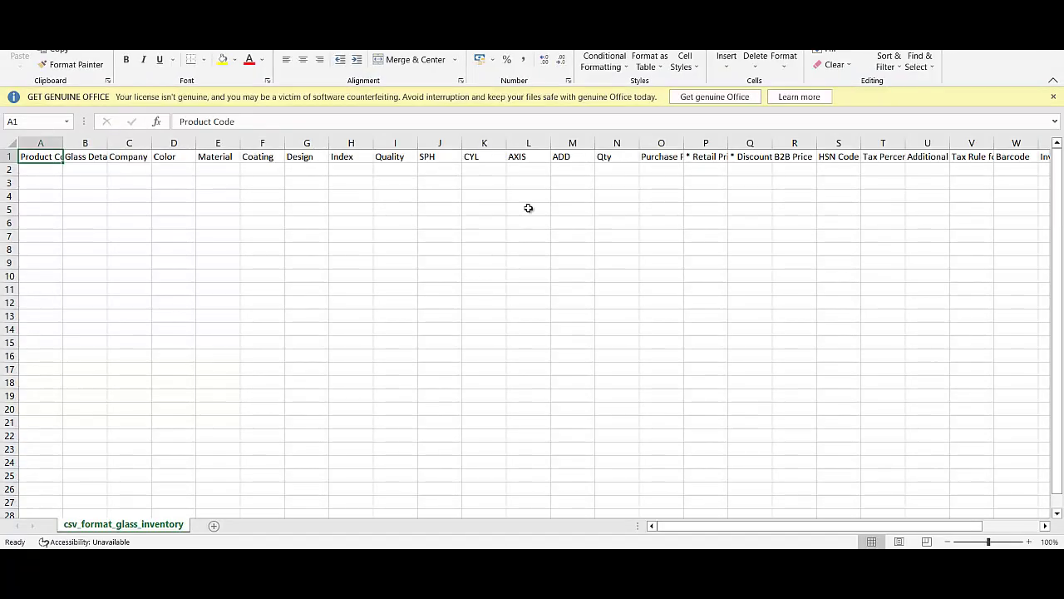
{"action": "left_click", "coordinate": [616, 172]}
{"action": "left_click_drag", "start_coordinate": [654, 172], "coordinate": [758, 184]}
{"action": "left_click_drag", "start_coordinate": [619, 144], "coordinate": [740, 138]}
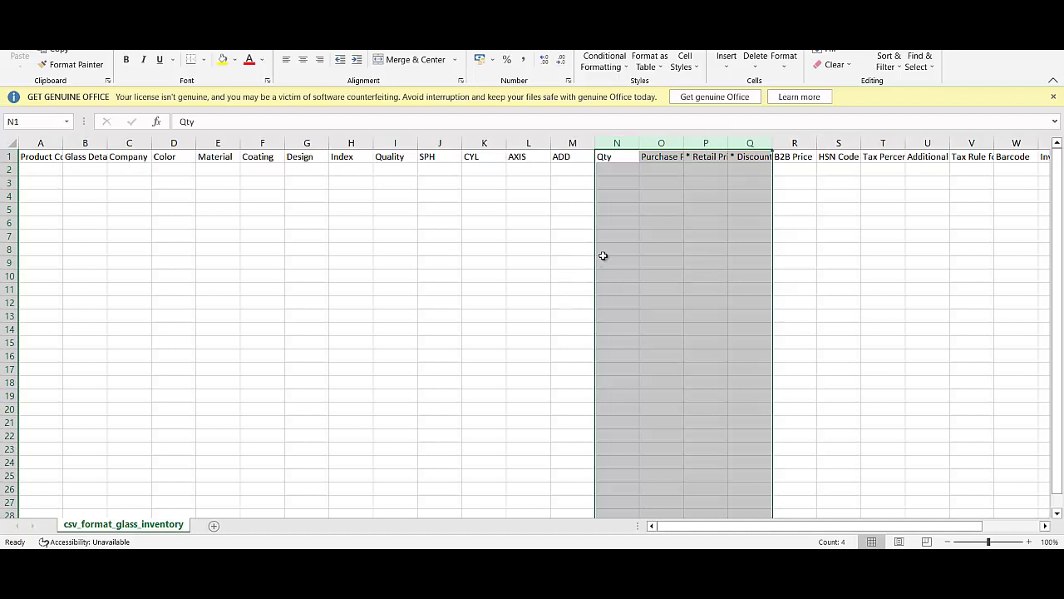
{"action": "left_click_drag", "start_coordinate": [607, 170], "coordinate": [747, 171]}
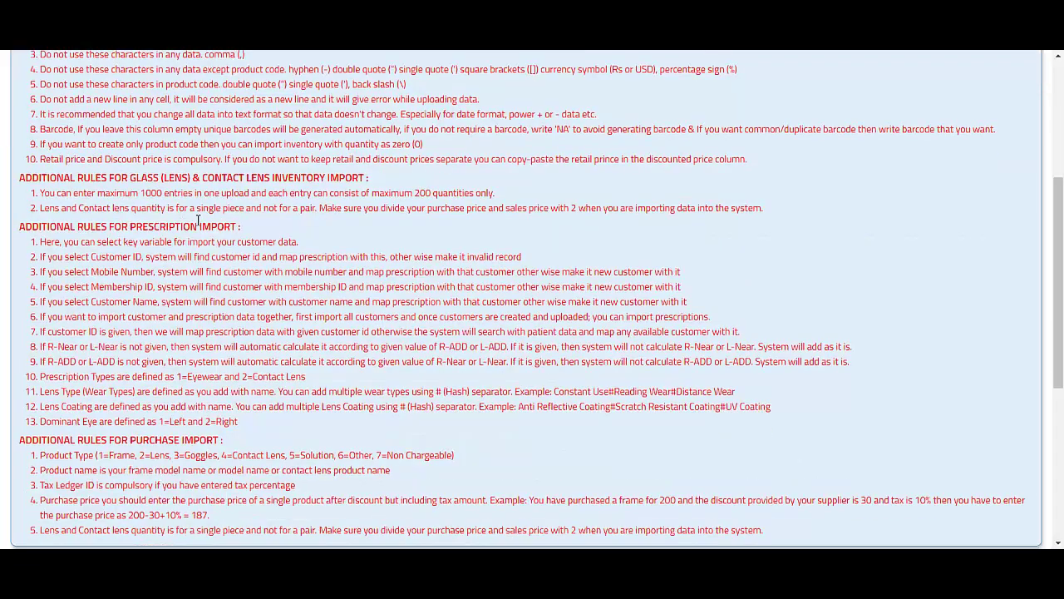
Review the glass and contact lens rules in OpticalCRM, and read the first prescription import rule about the key variable
{"action": "left_click_drag", "start_coordinate": [123, 181], "coordinate": [327, 207]}
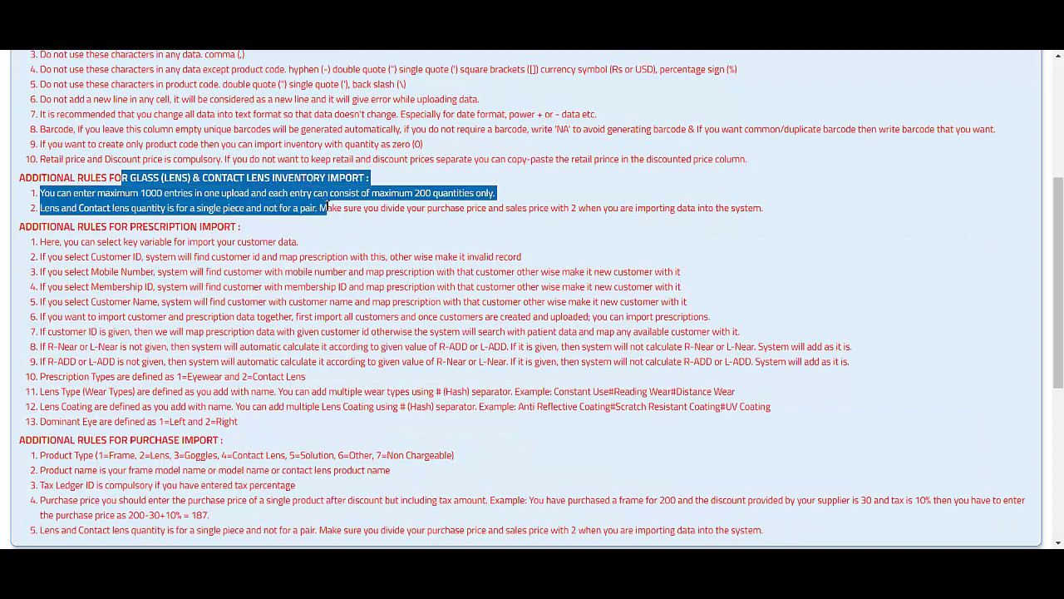
{"action": "scroll", "coordinate": [274, 257], "scroll_direction": "down", "scroll_amount": 1}
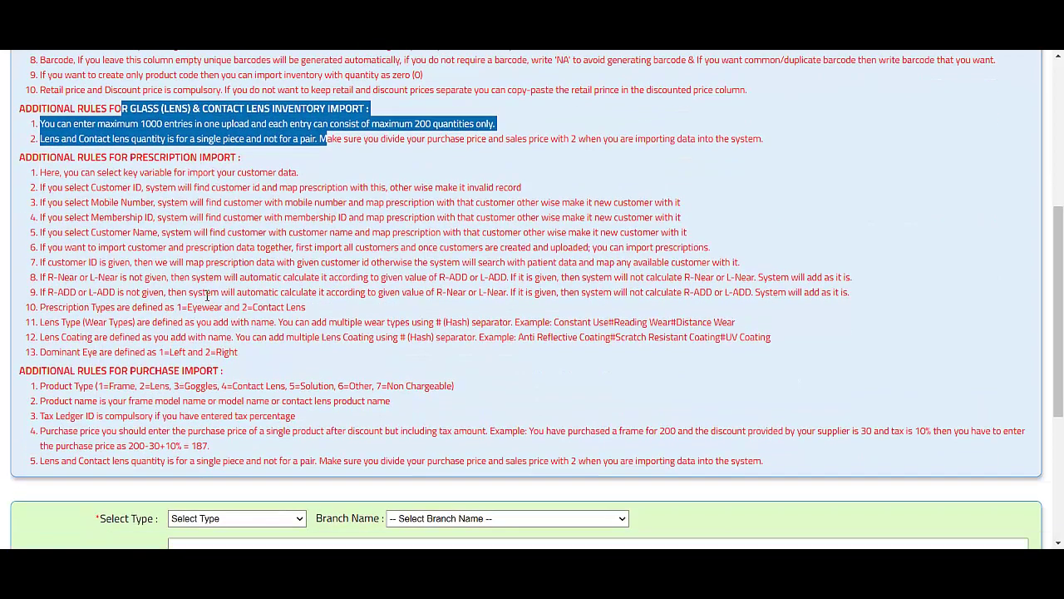
{"action": "scroll", "coordinate": [236, 247], "scroll_direction": "down", "scroll_amount": 2}
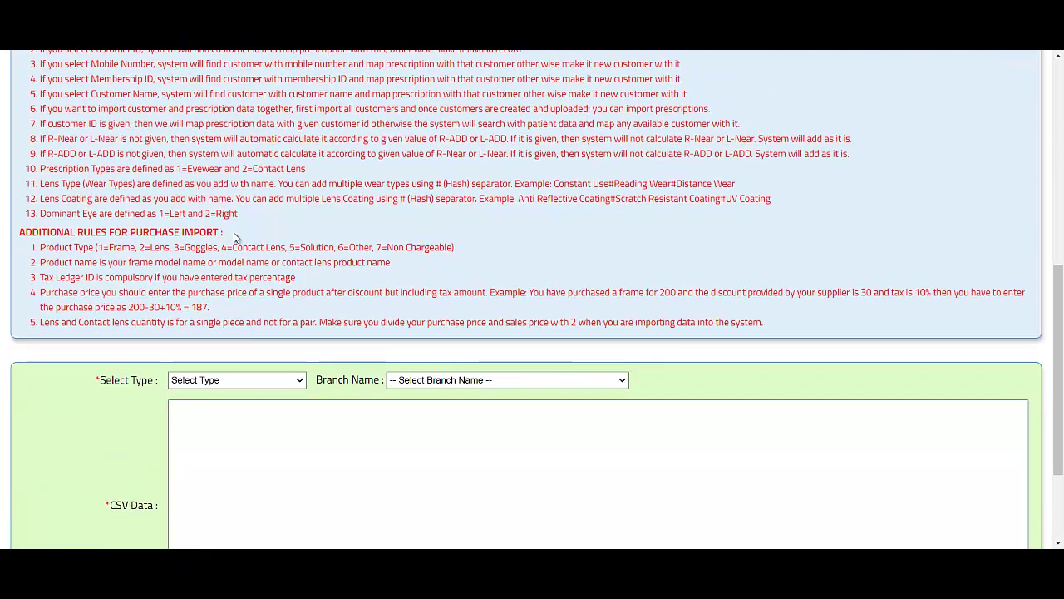
{"action": "scroll", "coordinate": [235, 238], "scroll_direction": "up", "scroll_amount": 1}
{"action": "left_click_drag", "start_coordinate": [41, 103], "coordinate": [305, 109]}
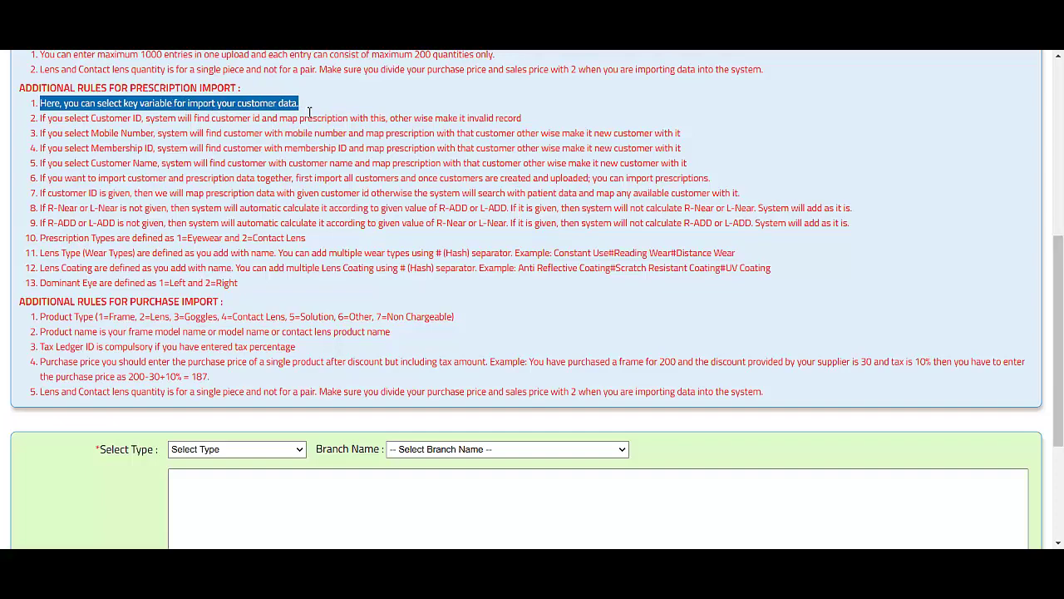
Set the import type to Prescription Data and examine the Key Variable options for matching customers
{"action": "scroll", "coordinate": [328, 143], "scroll_direction": "down", "scroll_amount": 2}
{"action": "left_click", "coordinate": [272, 310]}
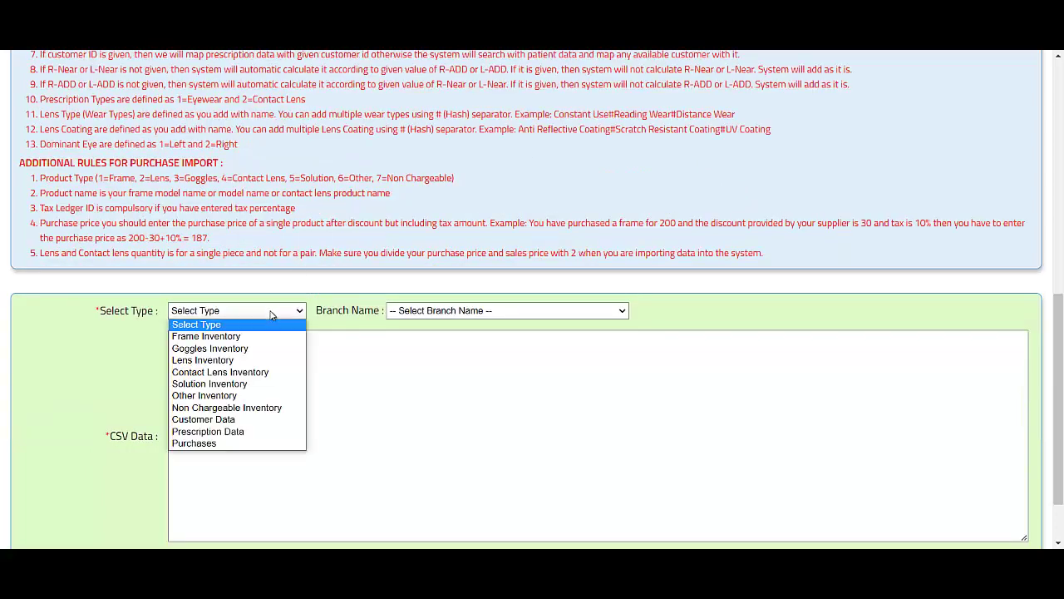
{"action": "left_click", "coordinate": [244, 432]}
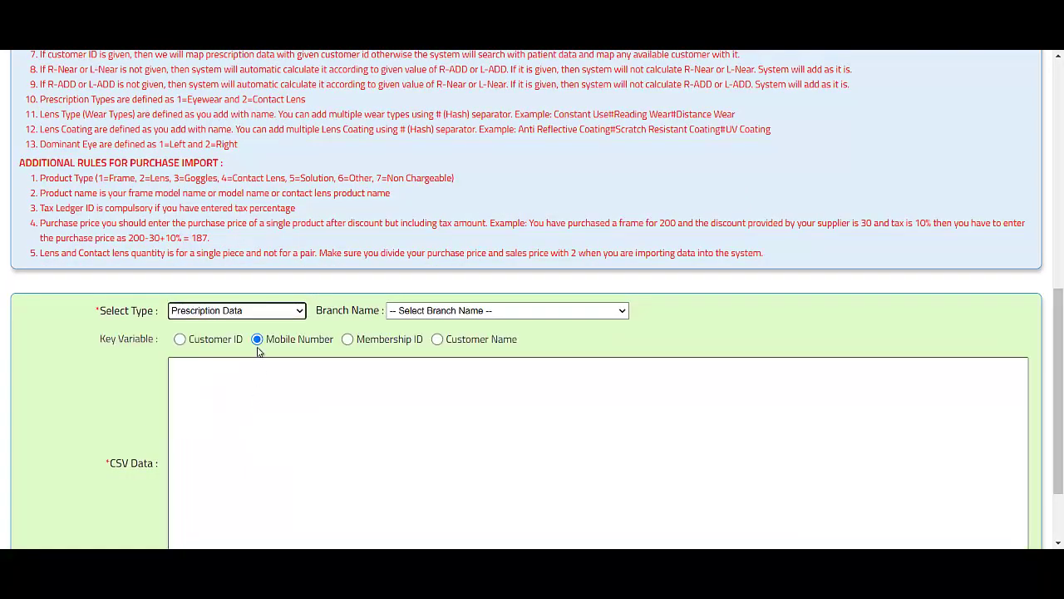
{"action": "left_click_drag", "start_coordinate": [96, 339], "coordinate": [169, 345]}
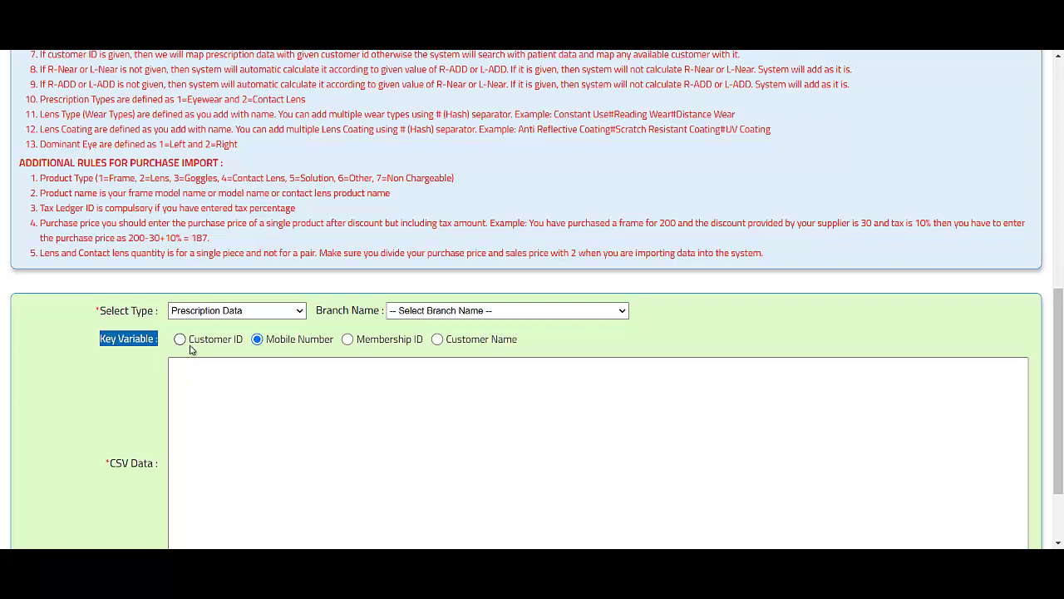
{"action": "left_click", "coordinate": [194, 345]}
{"action": "left_click_drag", "start_coordinate": [194, 344], "coordinate": [524, 347]}
Read the prescription rule on Customer ID, and examine the Customer ID column in the csv_format_prescription workbook
{"action": "scroll", "coordinate": [448, 348], "scroll_direction": "up", "scroll_amount": 3}
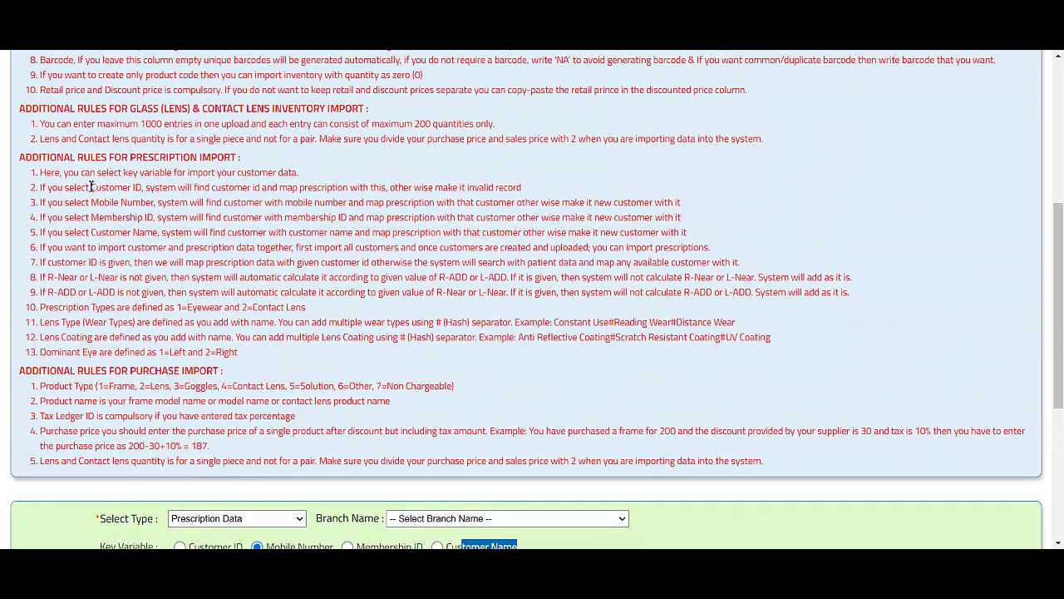
{"action": "left_click_drag", "start_coordinate": [91, 187], "coordinate": [142, 191]}
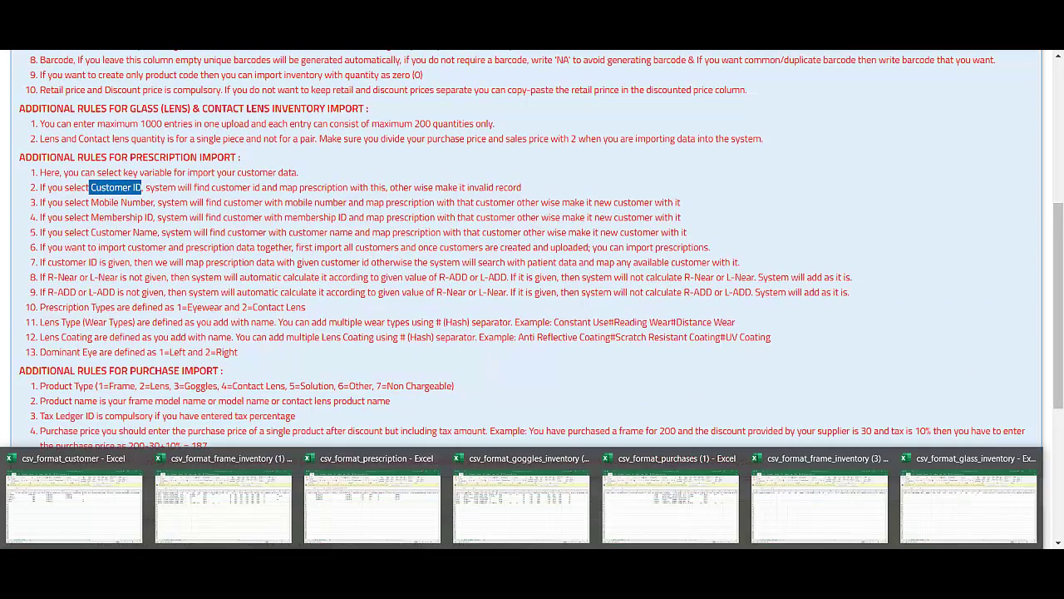
{"action": "left_click", "coordinate": [368, 499]}
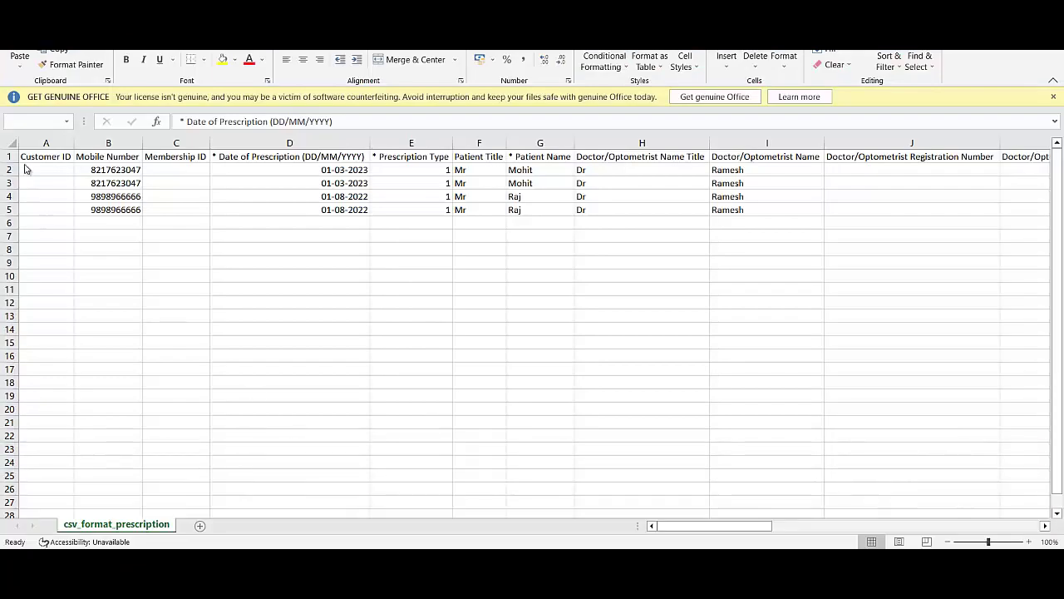
{"action": "left_click_drag", "start_coordinate": [29, 170], "coordinate": [49, 235]}
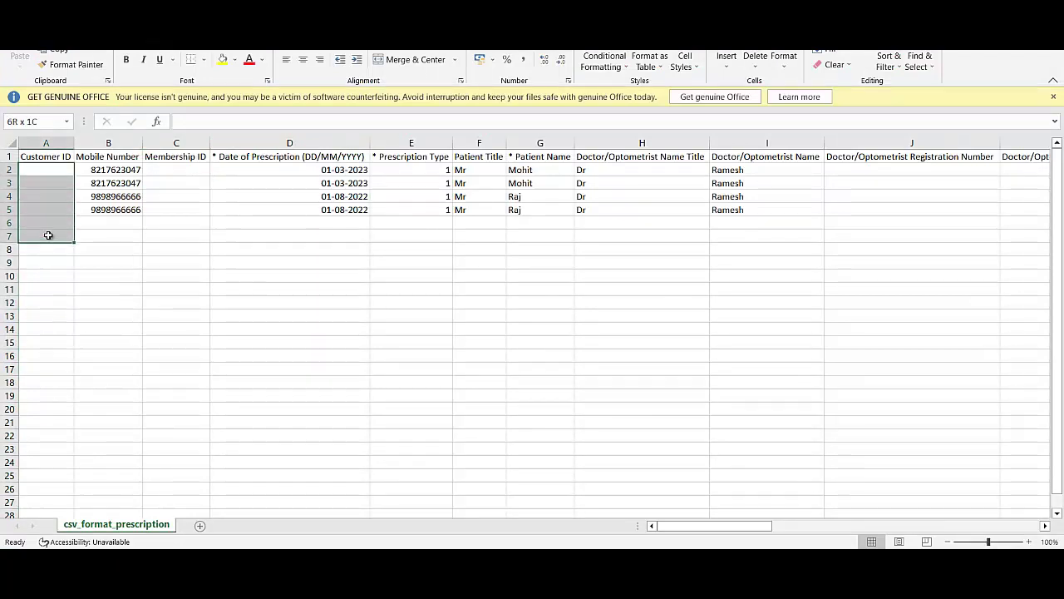
{"action": "left_click", "coordinate": [53, 169]}
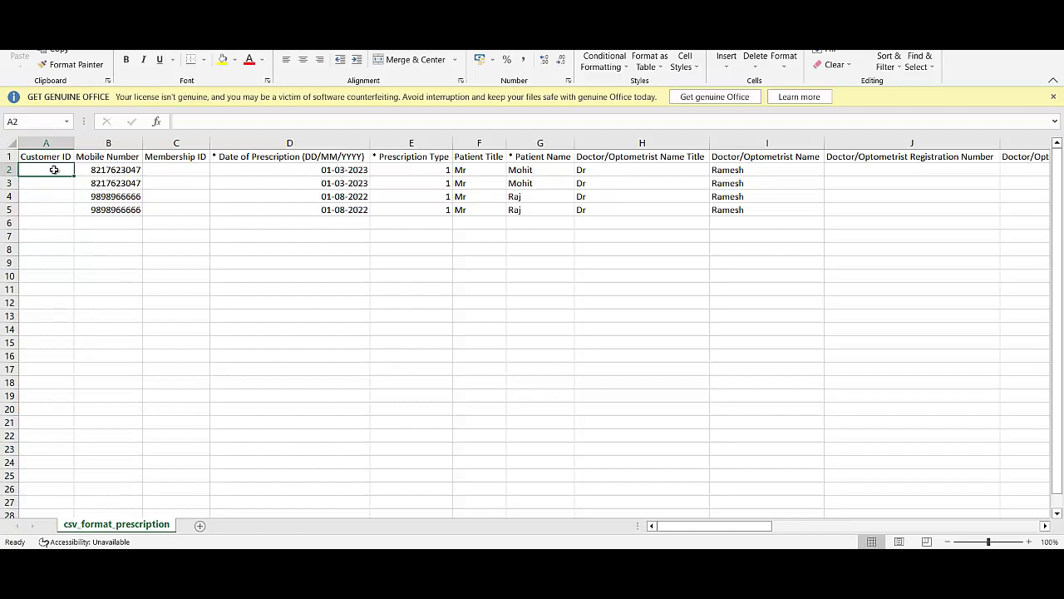
Switch back to OpticalCRM and read the prescription rules for matching by Mobile Number, Membership ID and Customer Name
{"action": "key", "text": "alt+Tab"}
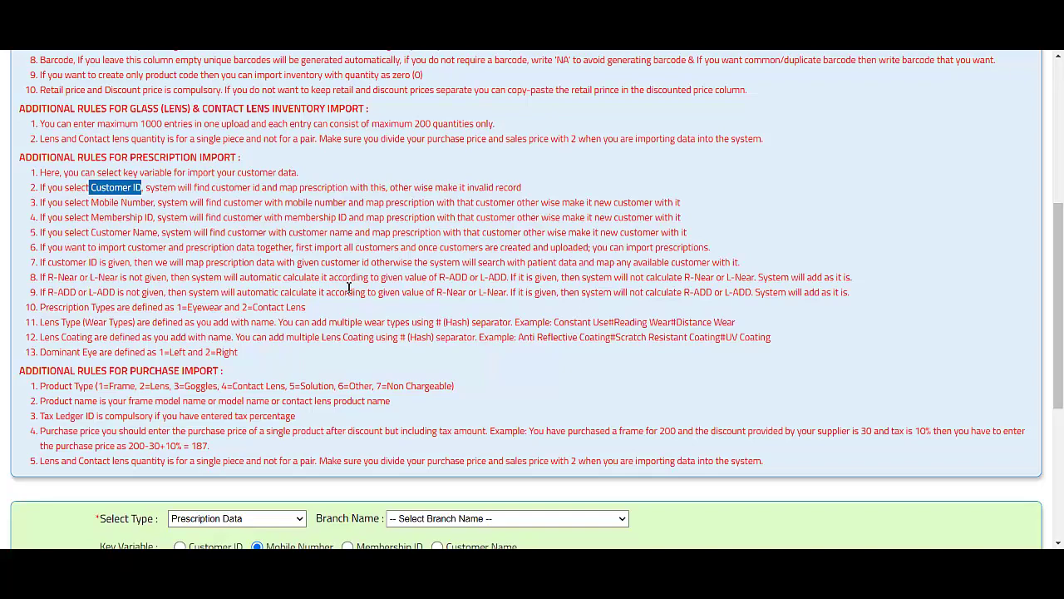
{"action": "left_click_drag", "start_coordinate": [66, 202], "coordinate": [167, 208]}
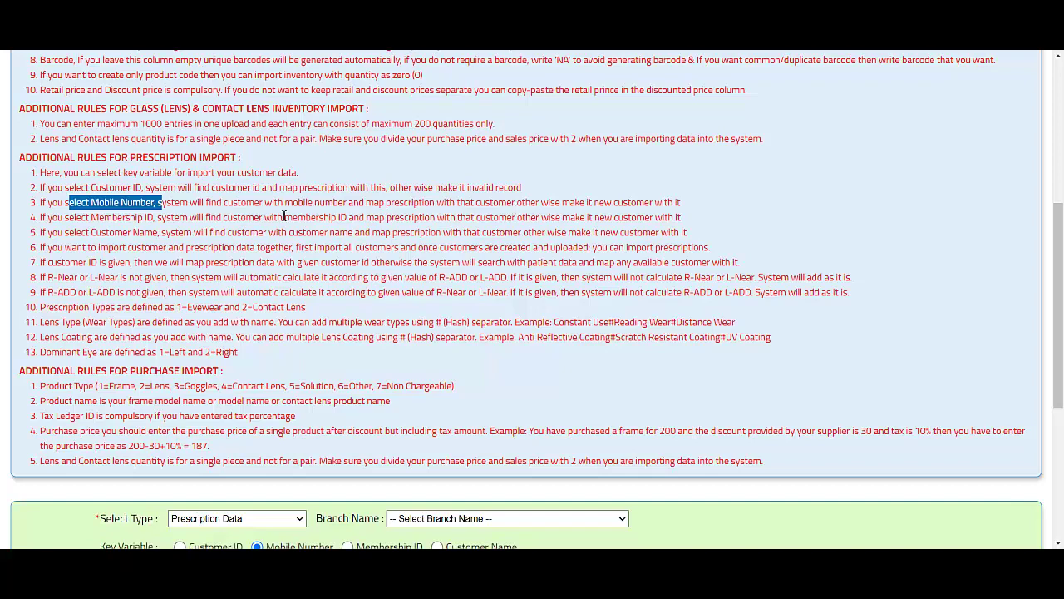
{"action": "triple_click", "coordinate": [98, 203]}
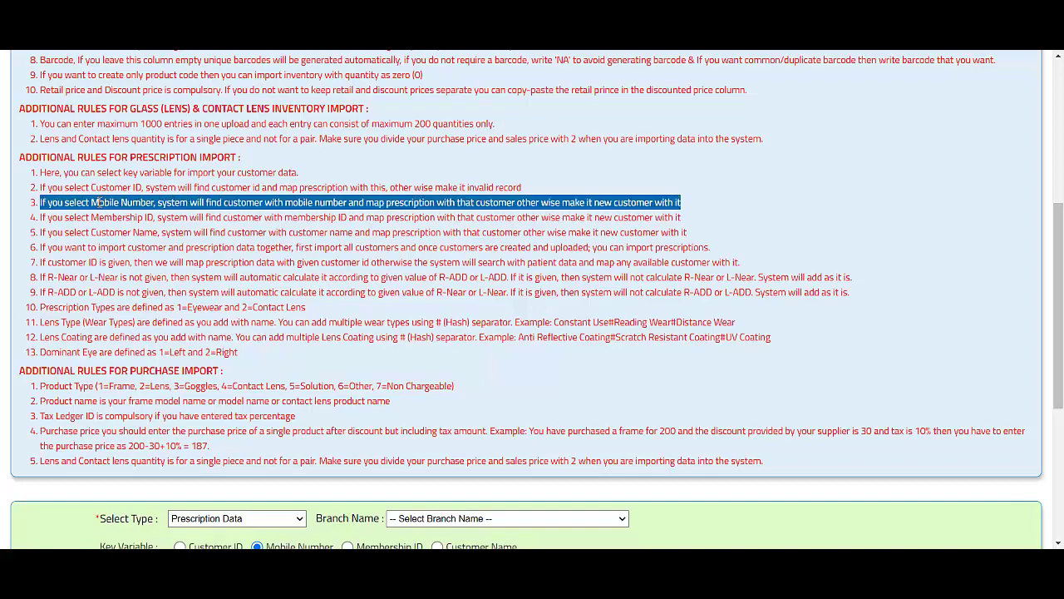
{"action": "left_click", "coordinate": [141, 232]}
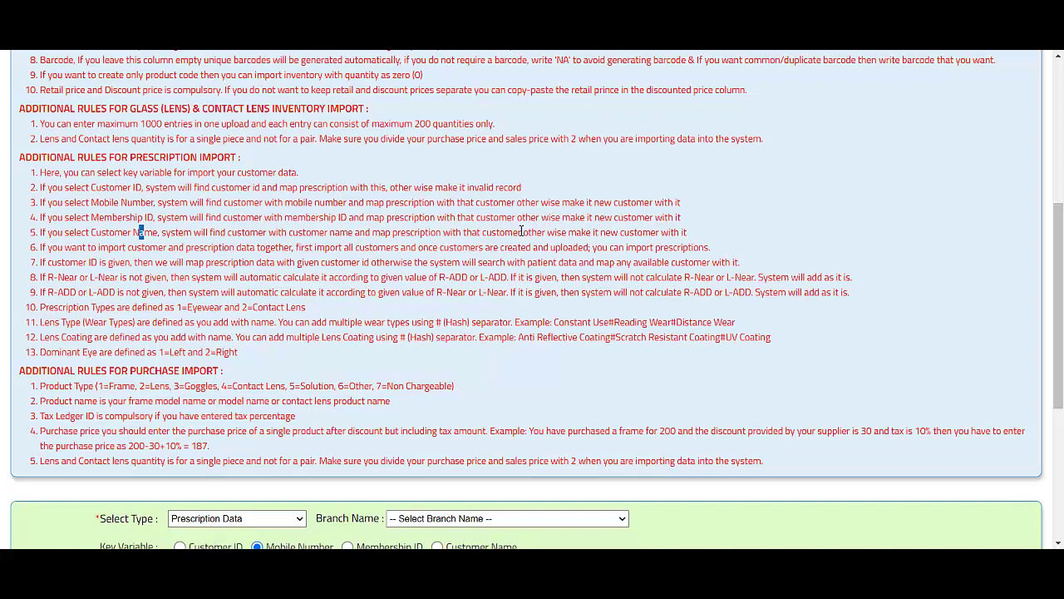
{"action": "left_click_drag", "start_coordinate": [91, 217], "coordinate": [158, 217]}
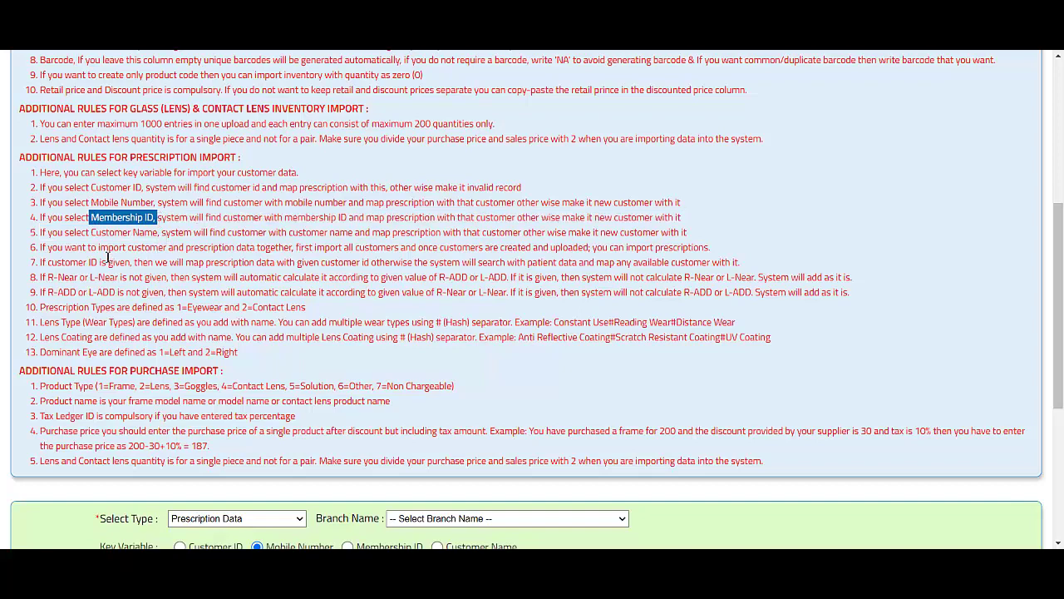
{"action": "left_click_drag", "start_coordinate": [88, 234], "coordinate": [198, 232]}
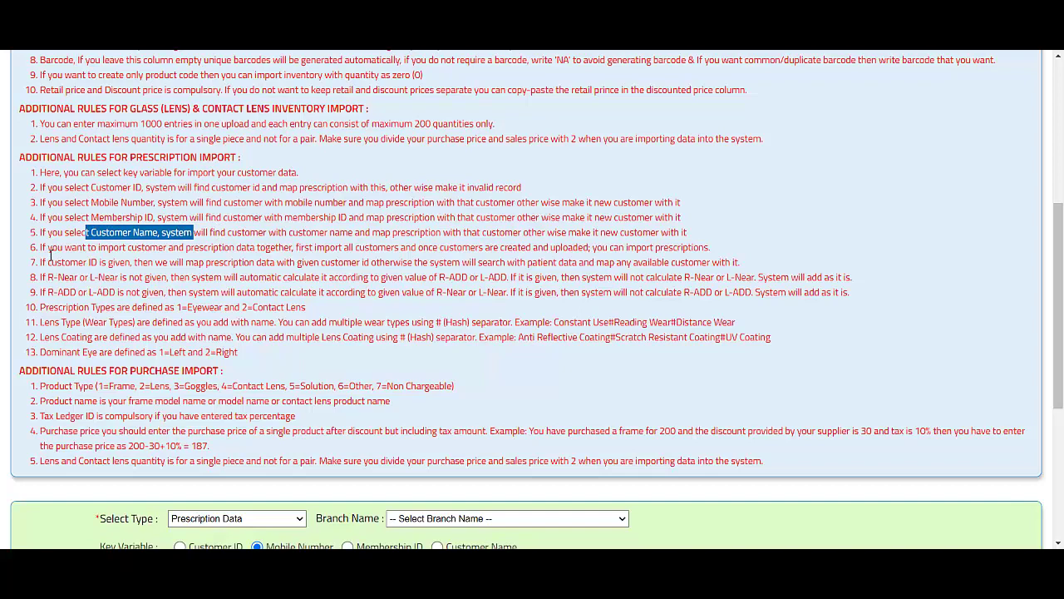
Read prescription rules 6 and 7 on importing customers before prescriptions and mapping data by customer ID
{"action": "left_click_drag", "start_coordinate": [44, 247], "coordinate": [304, 243]}
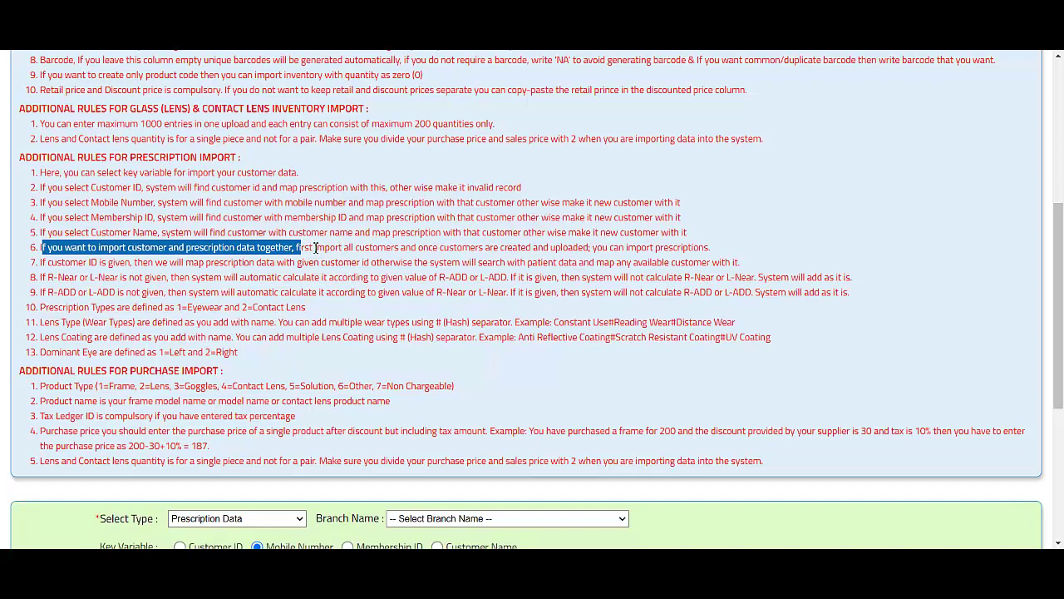
{"action": "left_click_drag", "start_coordinate": [313, 247], "coordinate": [408, 247]}
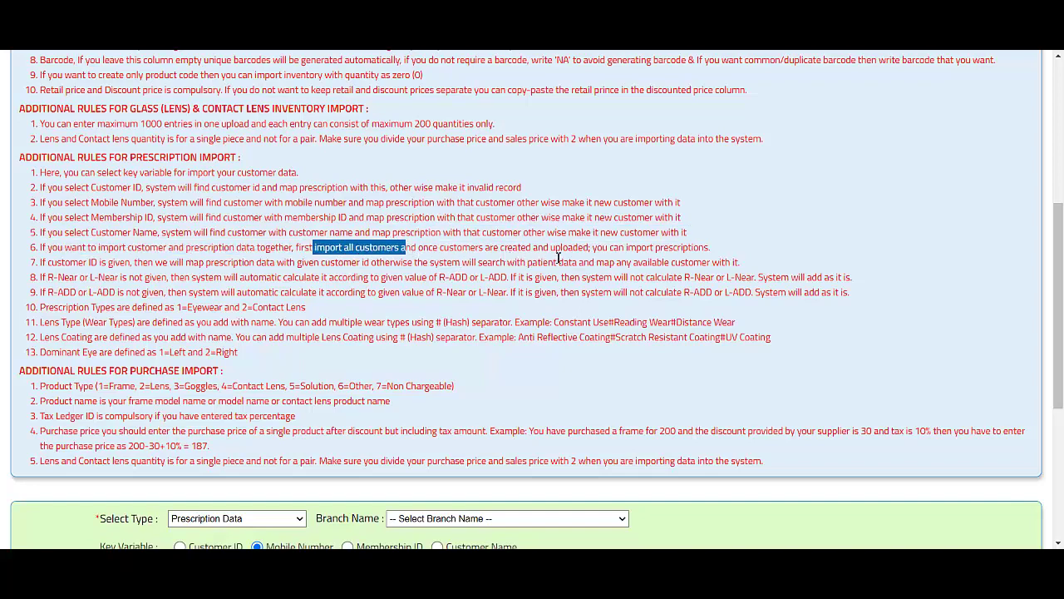
{"action": "left_click_drag", "start_coordinate": [593, 247], "coordinate": [726, 247]}
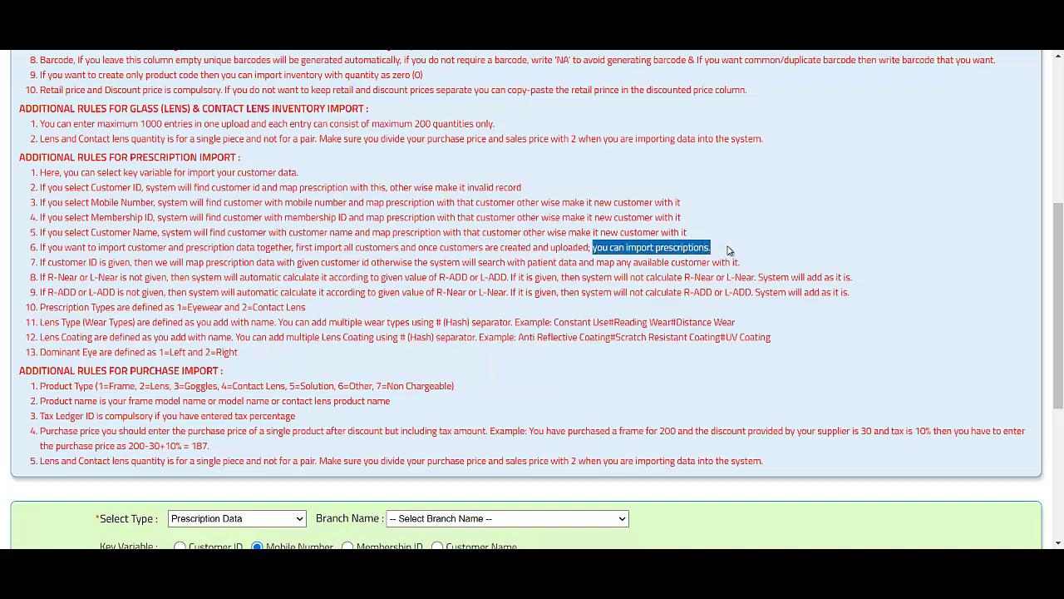
{"action": "left_click", "coordinate": [765, 236]}
{"action": "scroll", "coordinate": [765, 236], "scroll_direction": "down", "scroll_amount": 1}
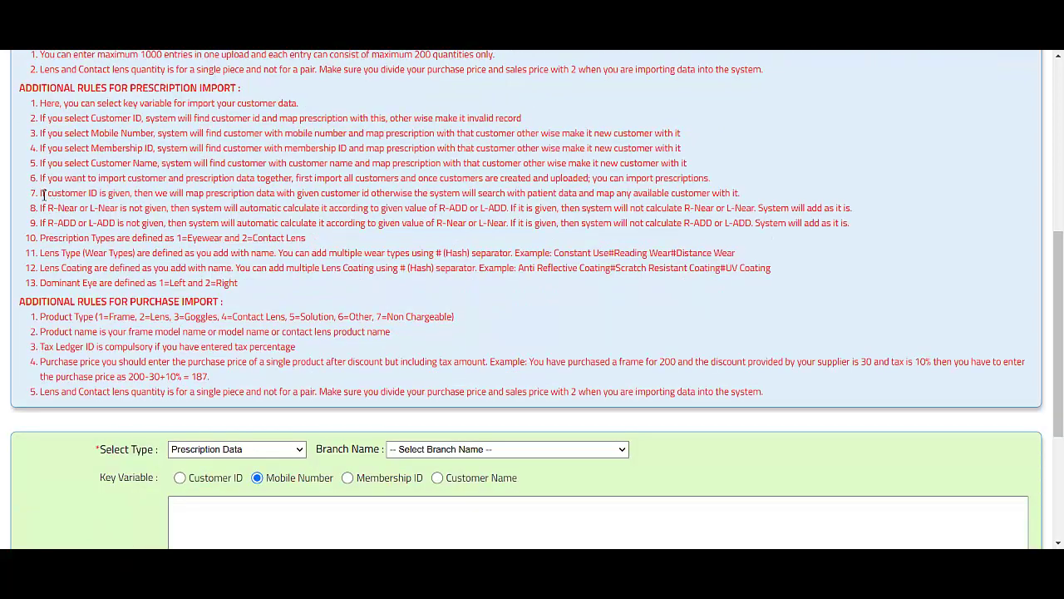
{"action": "left_click_drag", "start_coordinate": [43, 193], "coordinate": [314, 194]}
{"action": "left_click_drag", "start_coordinate": [362, 201], "coordinate": [741, 196]}
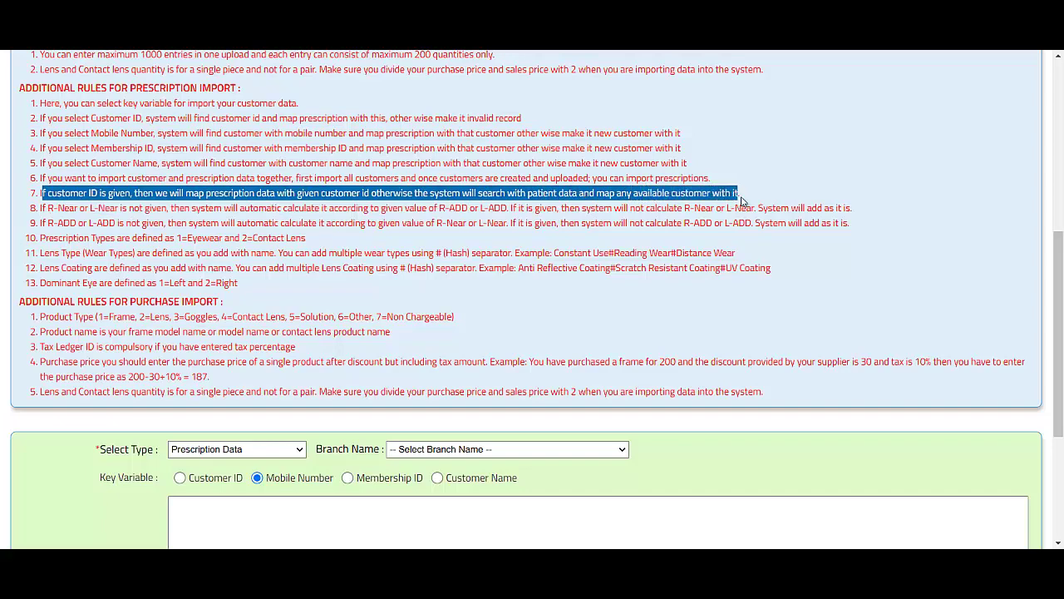
Examine the Customer ID key variable option, and compare it with the Customer ID cells in the csv_format_prescription workbook
{"action": "scroll", "coordinate": [742, 196], "scroll_direction": "down", "scroll_amount": 2}
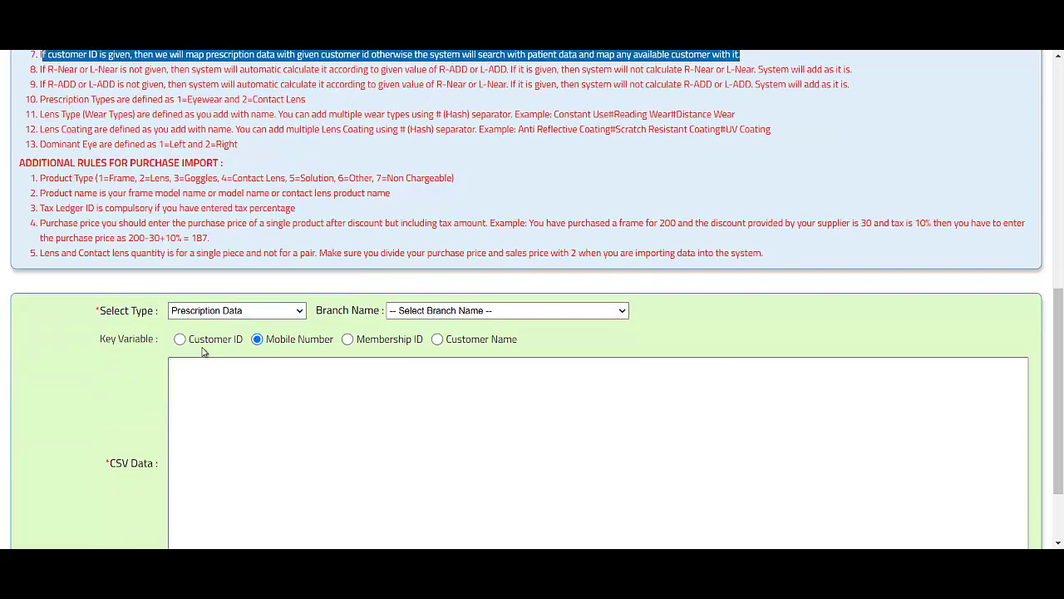
{"action": "left_click_drag", "start_coordinate": [188, 339], "coordinate": [243, 341]}
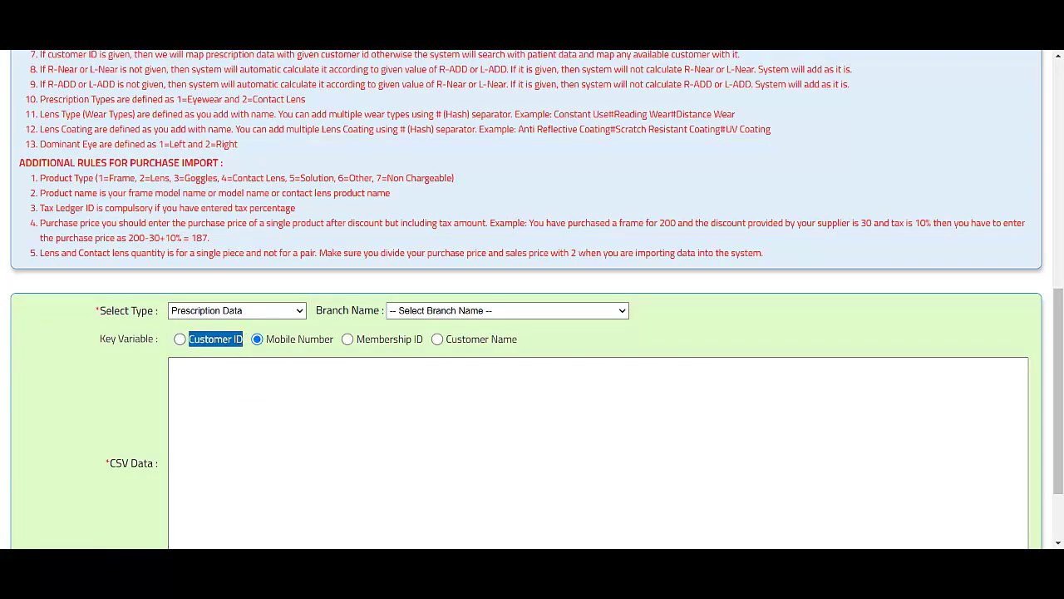
{"action": "left_click", "coordinate": [385, 514]}
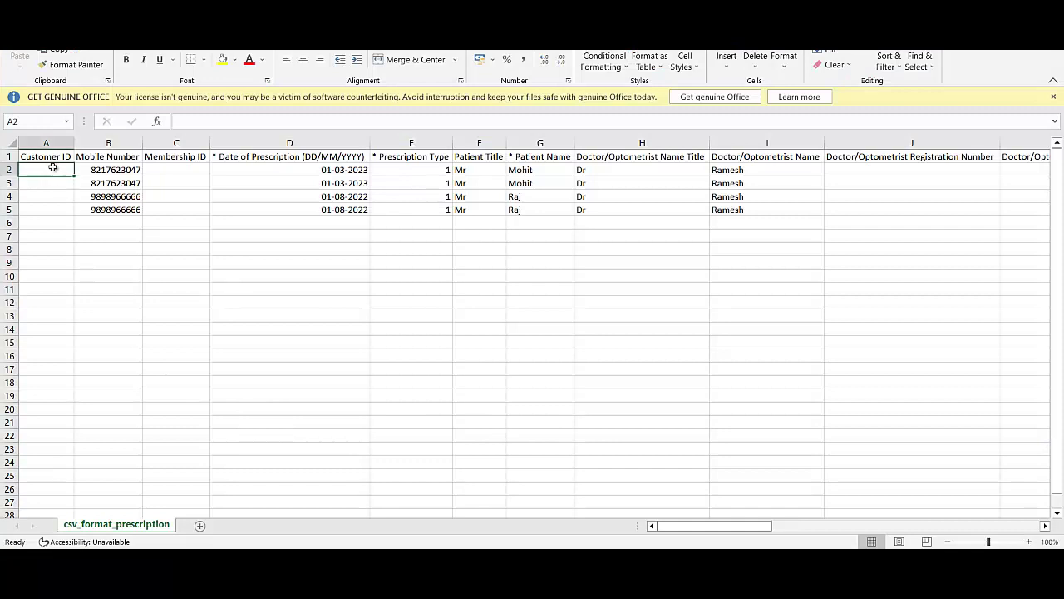
{"action": "left_click", "coordinate": [46, 198]}
{"action": "left_click", "coordinate": [47, 210]}
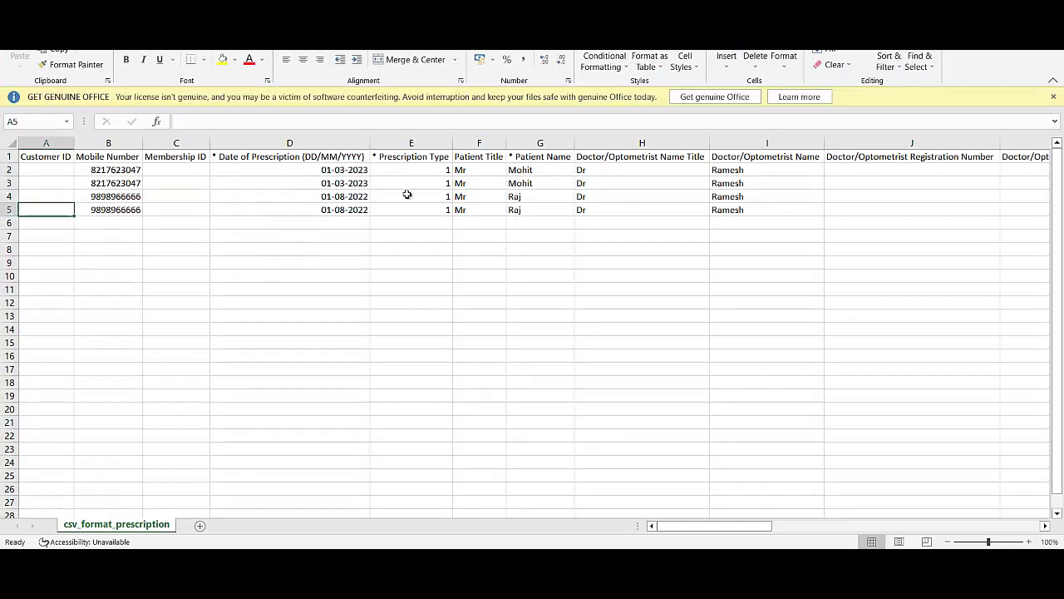
Examine the last row's Patient Name cell, and return to OpticalCRM to read prescription rule 8 on calculating R-Near and L-Near
{"action": "left_click", "coordinate": [517, 213]}
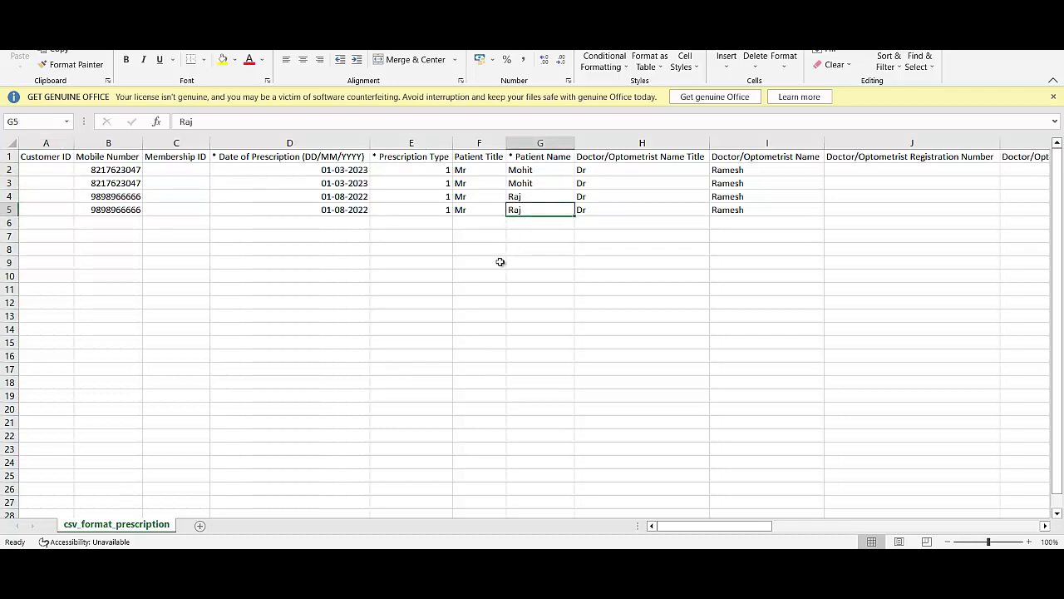
{"action": "key", "text": "alt+Tab"}
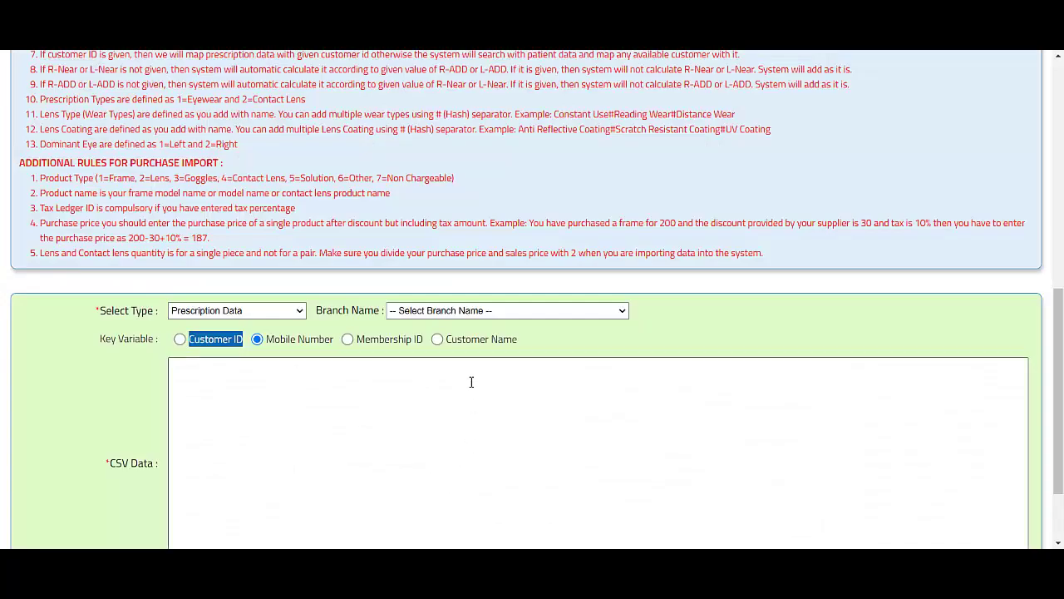
{"action": "scroll", "coordinate": [180, 158], "scroll_direction": "up", "scroll_amount": 1}
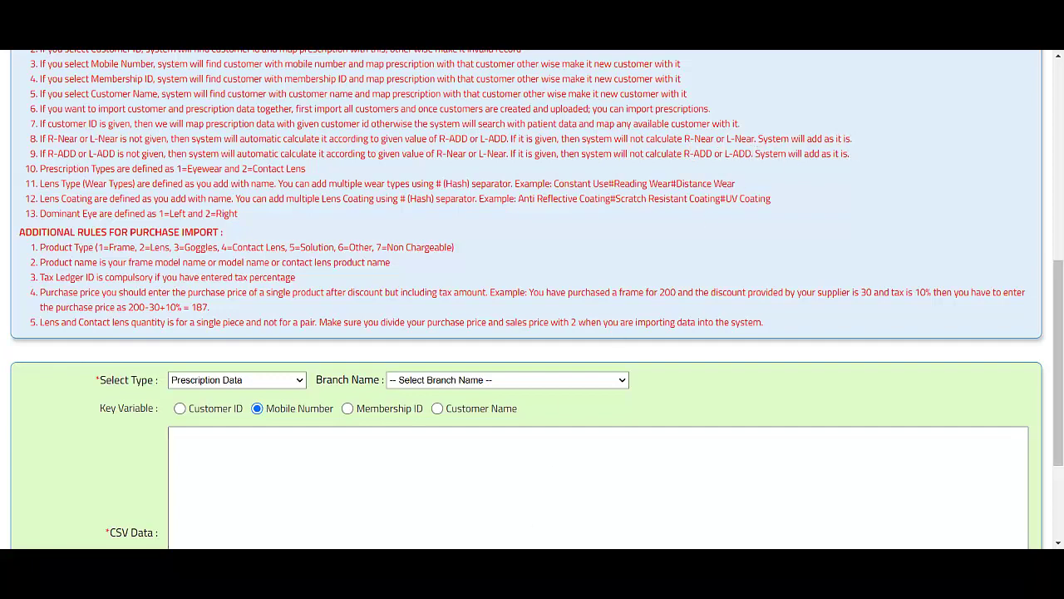
Switch to the csv_format_prescription workbook and compare the R-Near and R-ADD cells in rows 2 and 3
{"action": "left_click", "coordinate": [372, 495]}
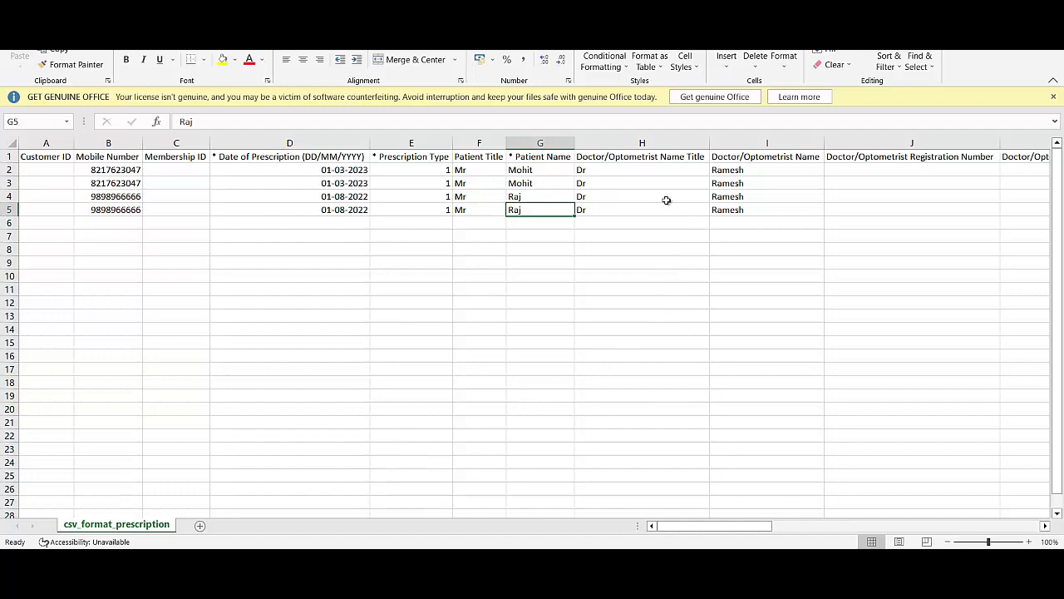
{"action": "left_click", "coordinate": [661, 175]}
{"action": "key", "text": "Right"}
{"action": "key", "text": "Right"}
{"action": "key", "text": "Right"}
{"action": "key", "text": "Right"}
{"action": "key", "text": "Right"}
{"action": "key", "text": "Right"}
{"action": "key", "text": "Right"}
{"action": "key", "text": "Right"}
{"action": "key", "text": "Right"}
{"action": "key", "text": "Right"}
{"action": "key", "text": "Right"}
{"action": "key", "text": "Right"}
{"action": "key", "text": "Right"}
{"action": "key", "text": "Right"}
{"action": "key", "text": "Right"}
{"action": "key", "text": "Right"}
{"action": "key", "text": "Right"}
{"action": "key", "text": "Right"}
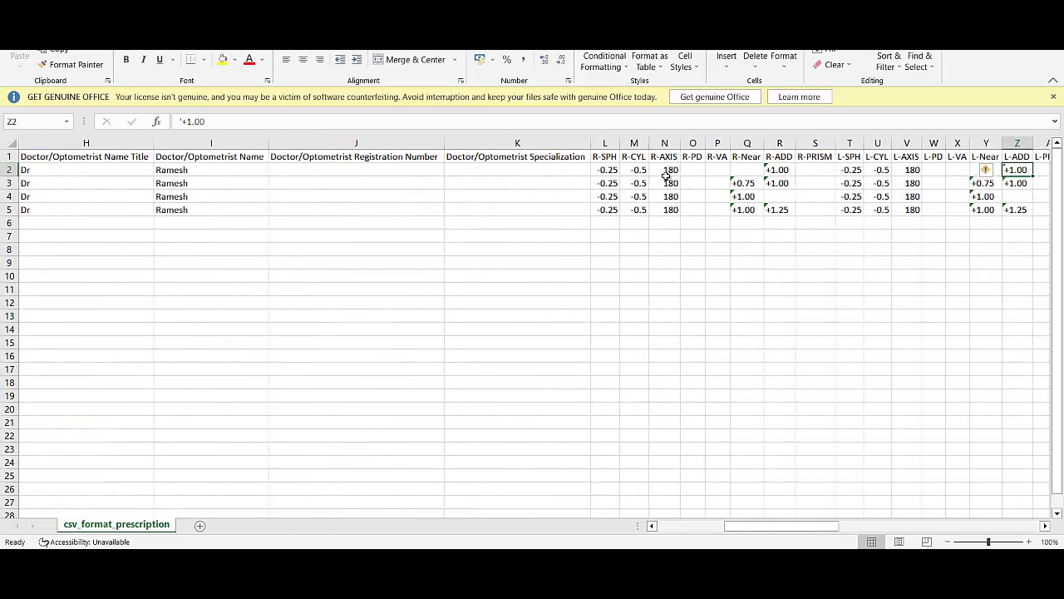
{"action": "left_click", "coordinate": [777, 170]}
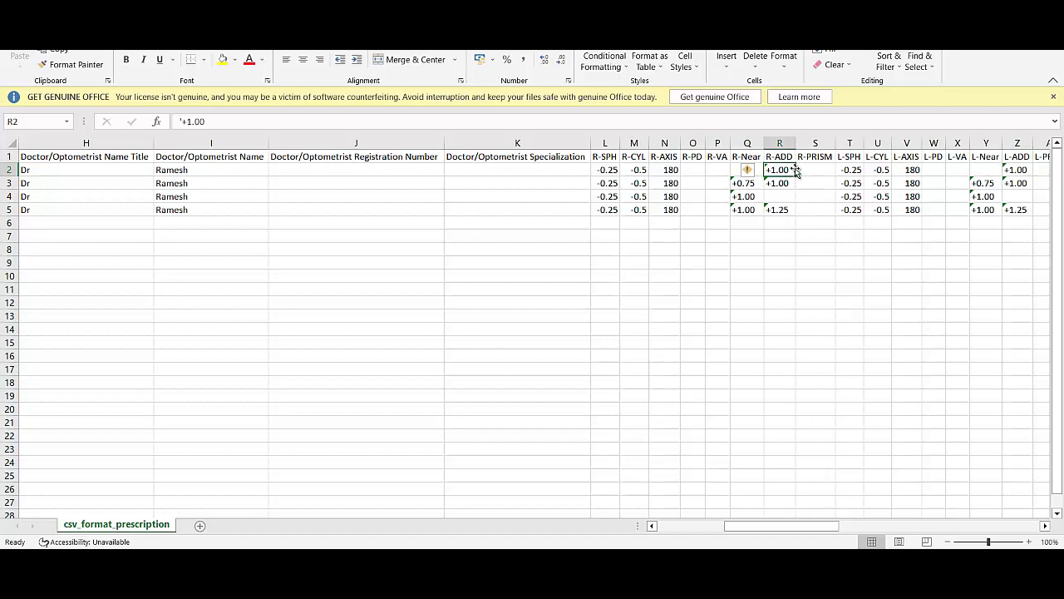
{"action": "left_click", "coordinate": [738, 174]}
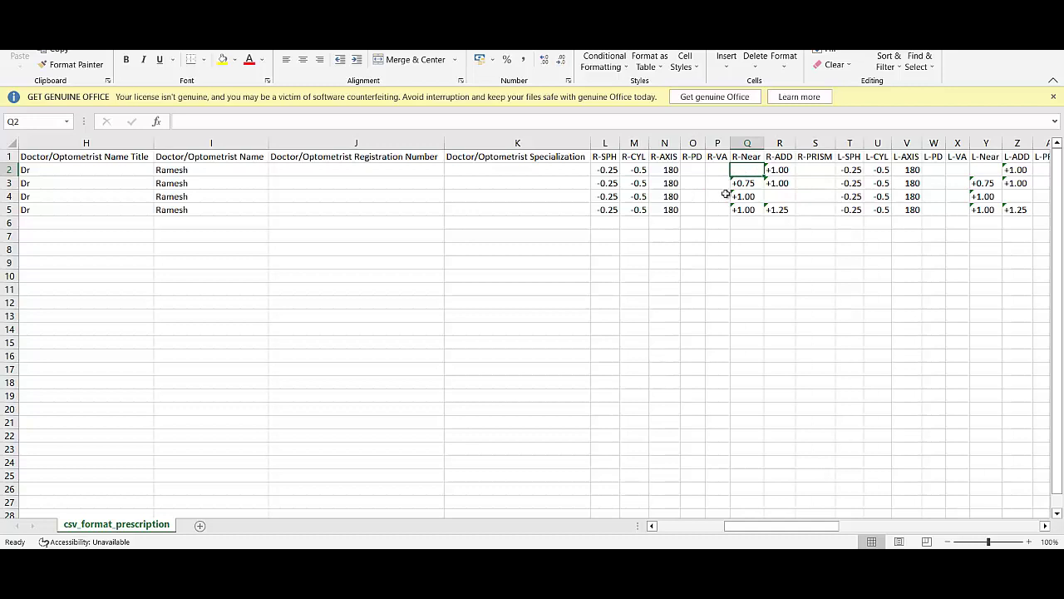
{"action": "left_click", "coordinate": [786, 184]}
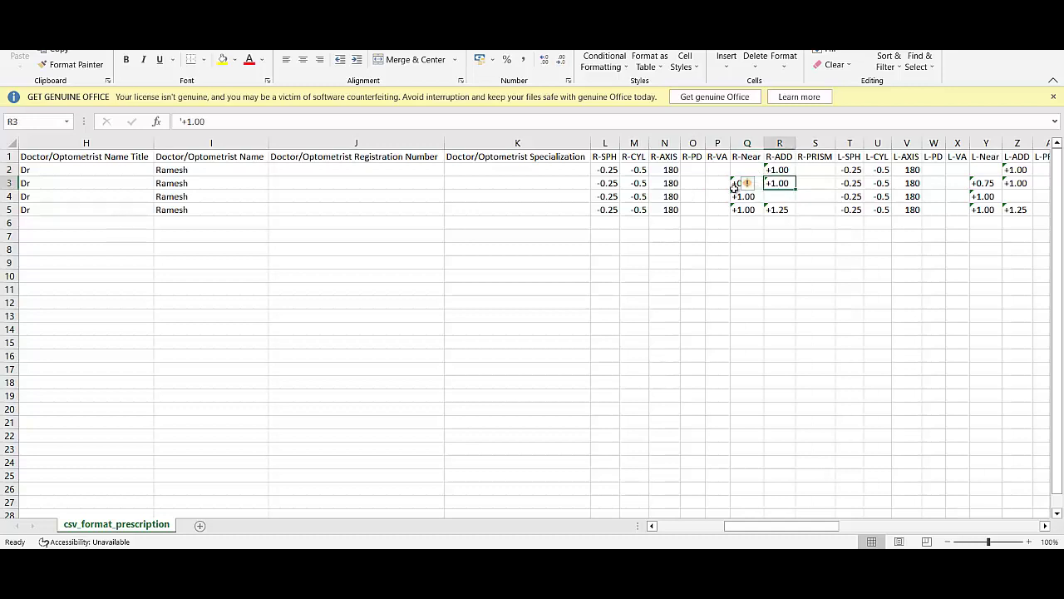
{"action": "left_click", "coordinate": [747, 183]}
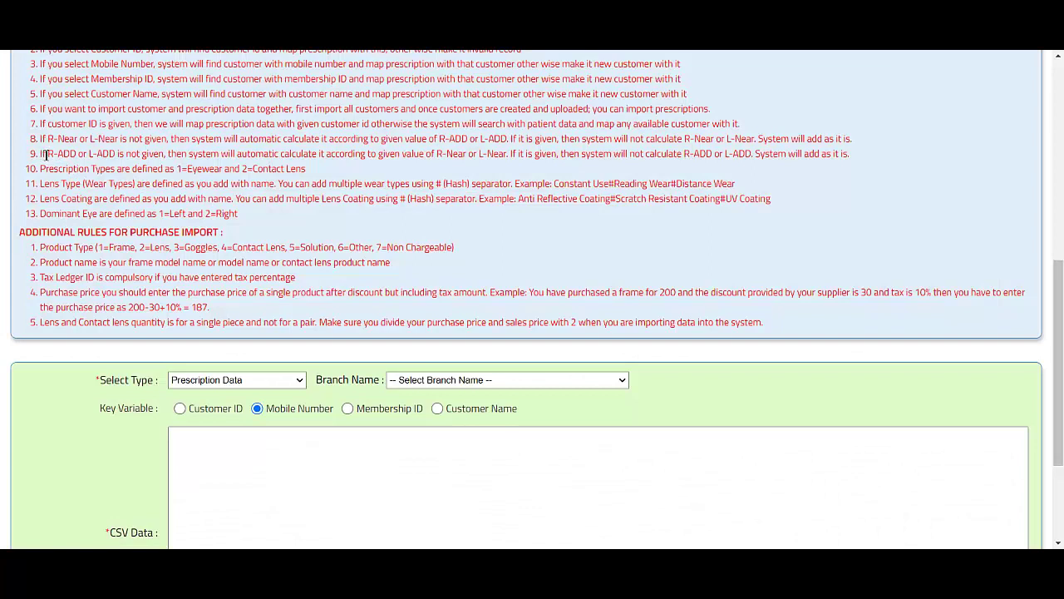
Read prescription rule 9 on calculating R-ADD or L-ADD from the R-Near or L-Near values
{"action": "left_click_drag", "start_coordinate": [45, 155], "coordinate": [158, 150]}
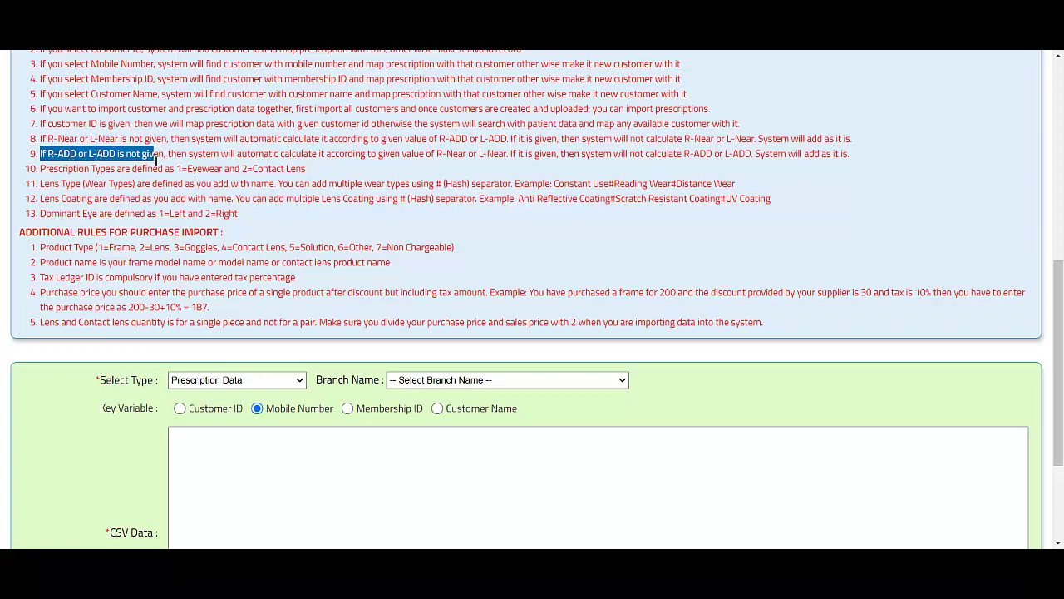
{"action": "left_click", "coordinate": [456, 152]}
{"action": "left_click_drag", "start_coordinate": [436, 153], "coordinate": [507, 148]}
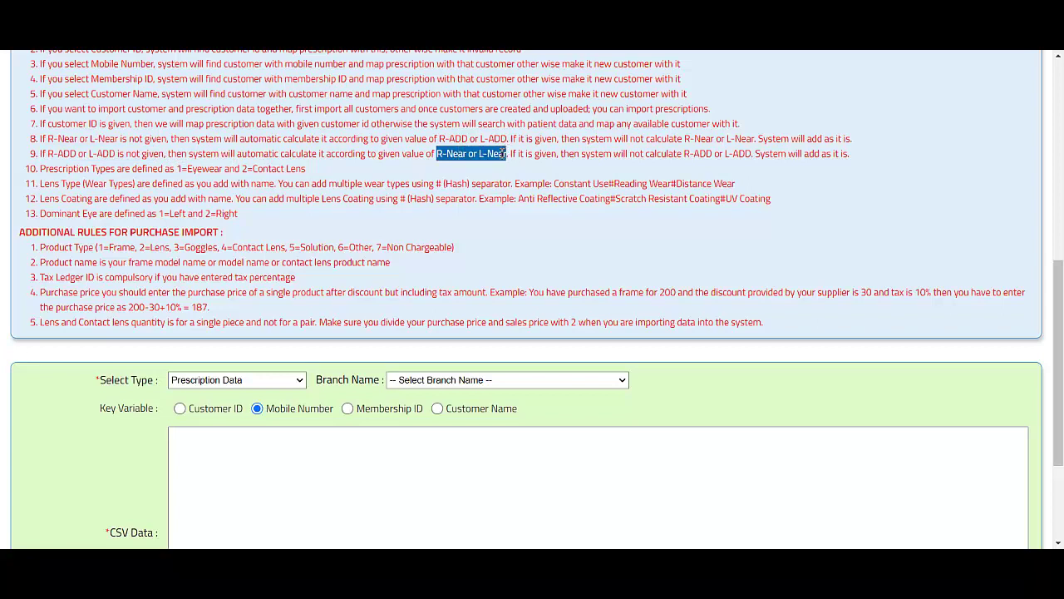
{"action": "left_click_drag", "start_coordinate": [561, 154], "coordinate": [751, 156]}
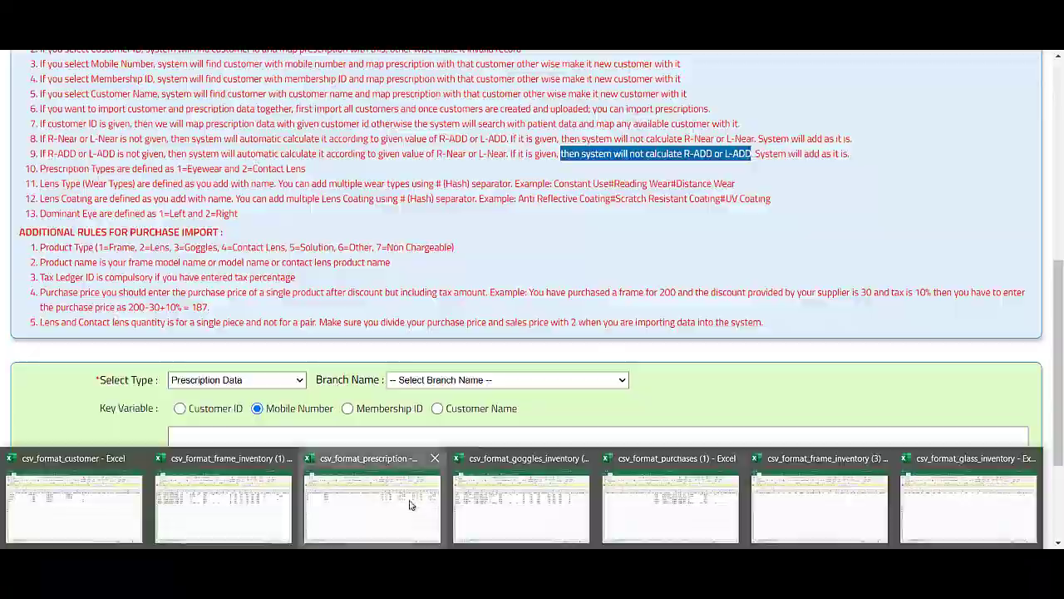
Switch to the csv_format_prescription workbook and compare the R-Near and R-ADD cells in rows 4 and 5
{"action": "left_click", "coordinate": [408, 504]}
{"action": "left_click", "coordinate": [743, 199]}
{"action": "left_click", "coordinate": [747, 210]}
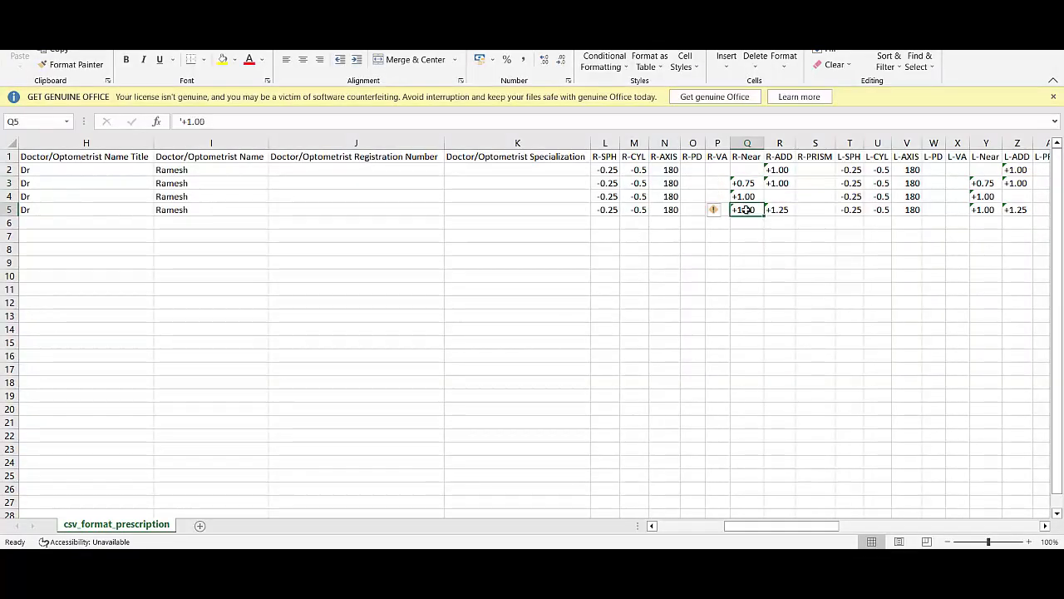
{"action": "left_click", "coordinate": [752, 197]}
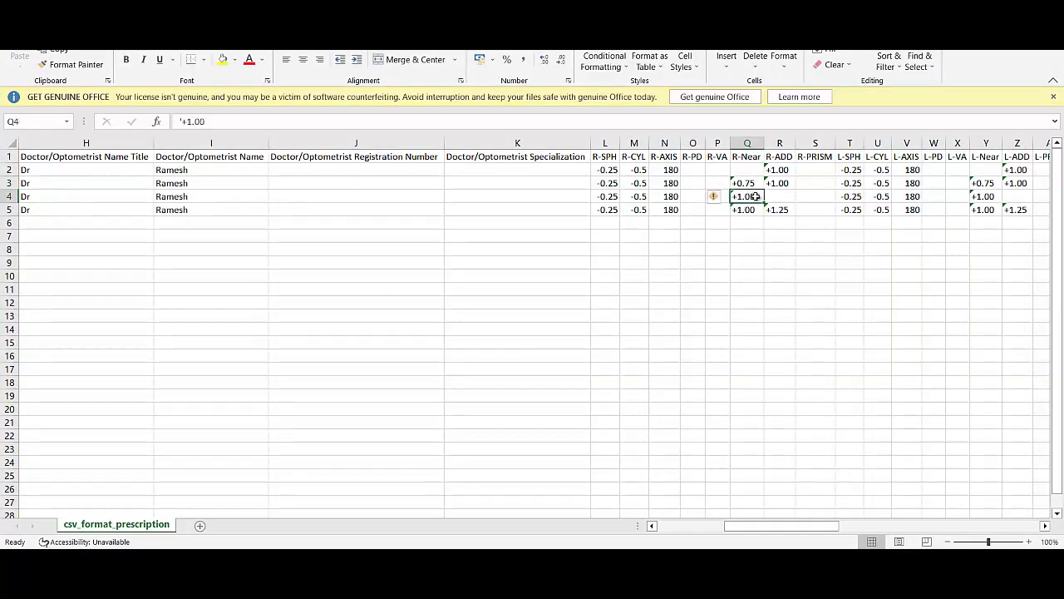
{"action": "left_click", "coordinate": [785, 197]}
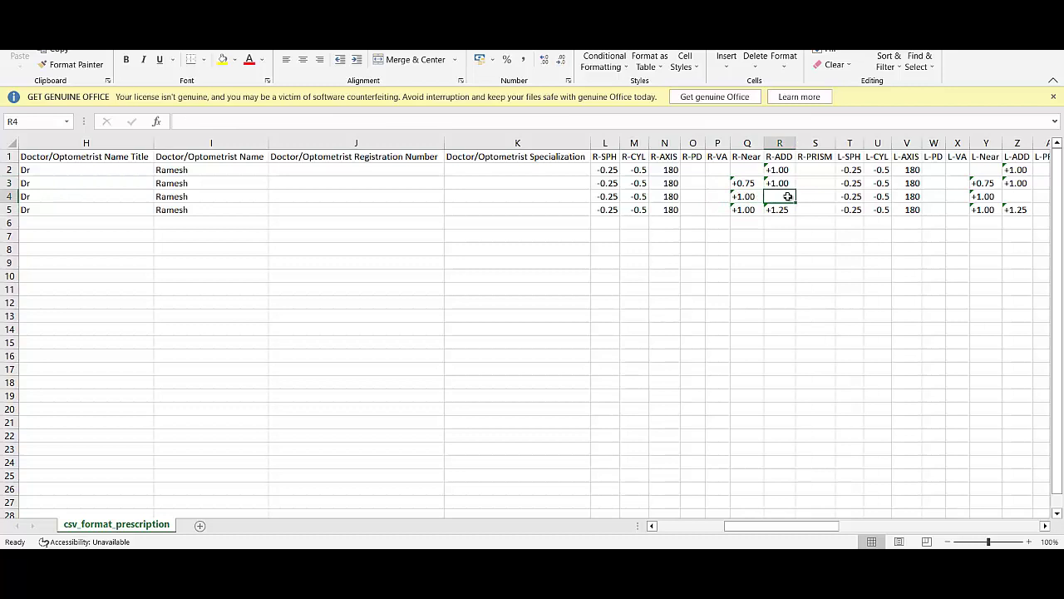
{"action": "left_click", "coordinate": [745, 211]}
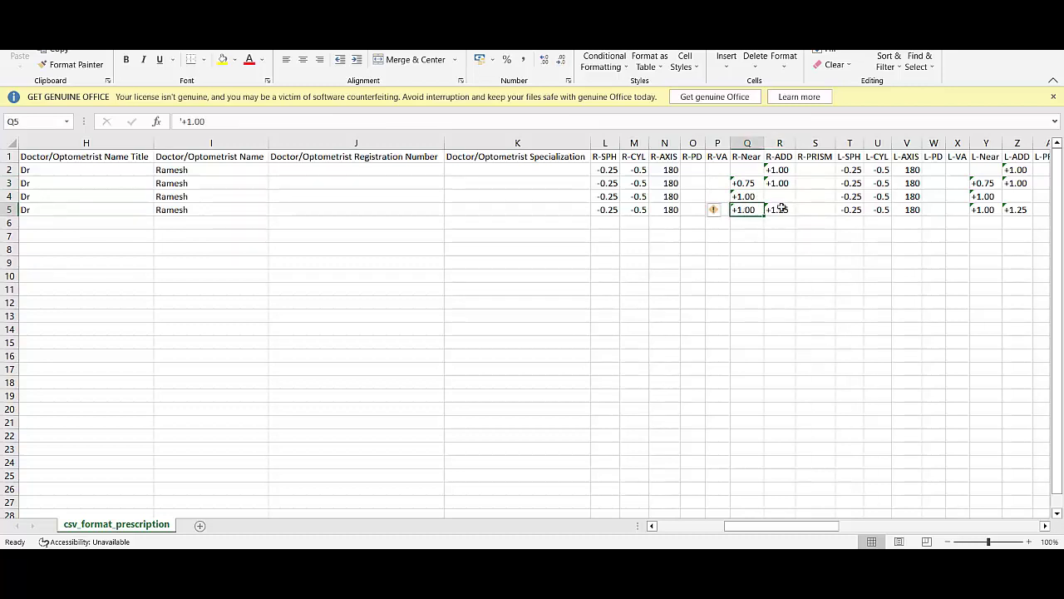
{"action": "left_click", "coordinate": [782, 209]}
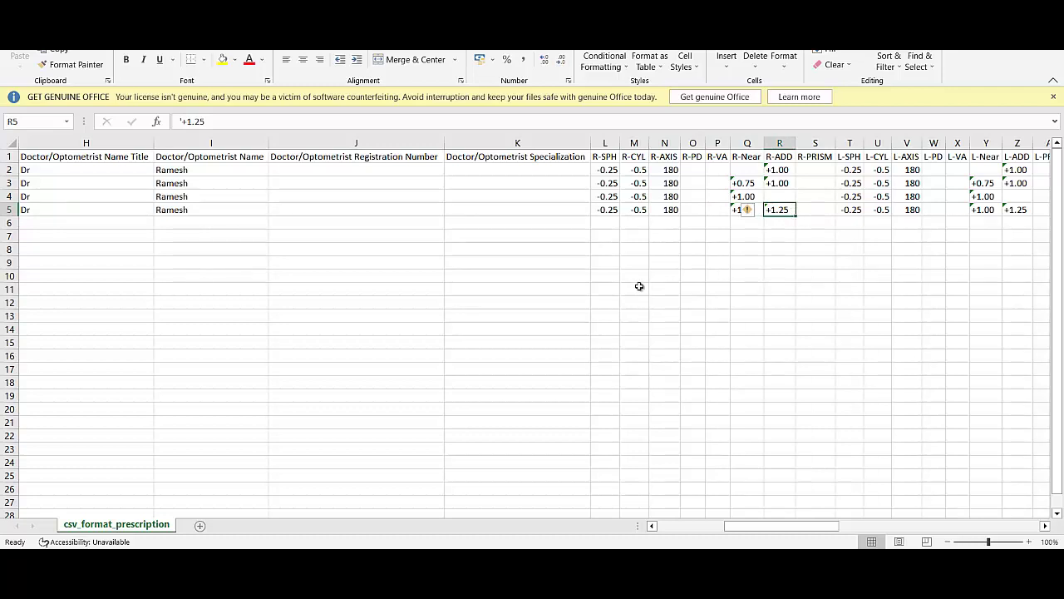
Switch back to OpticalCRM and read prescription rules 10 and 11 on prescription types and hash-separated wear types
{"action": "key", "text": "alt+Tab"}
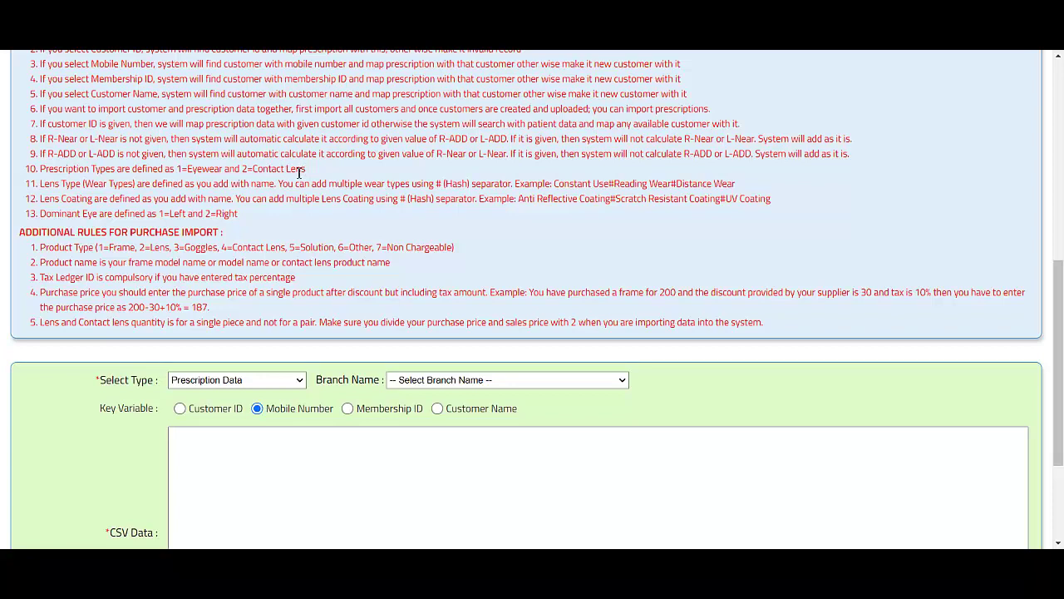
{"action": "left_click_drag", "start_coordinate": [179, 168], "coordinate": [259, 170]}
{"action": "left_click", "coordinate": [287, 171]}
{"action": "left_click_drag", "start_coordinate": [44, 184], "coordinate": [439, 183]}
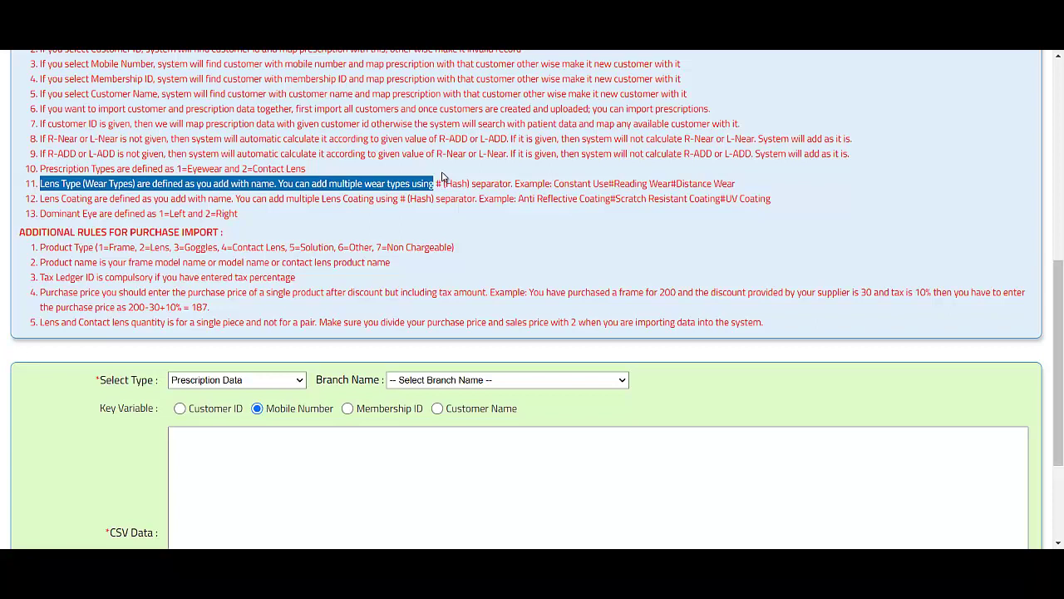
{"action": "left_click", "coordinate": [442, 178]}
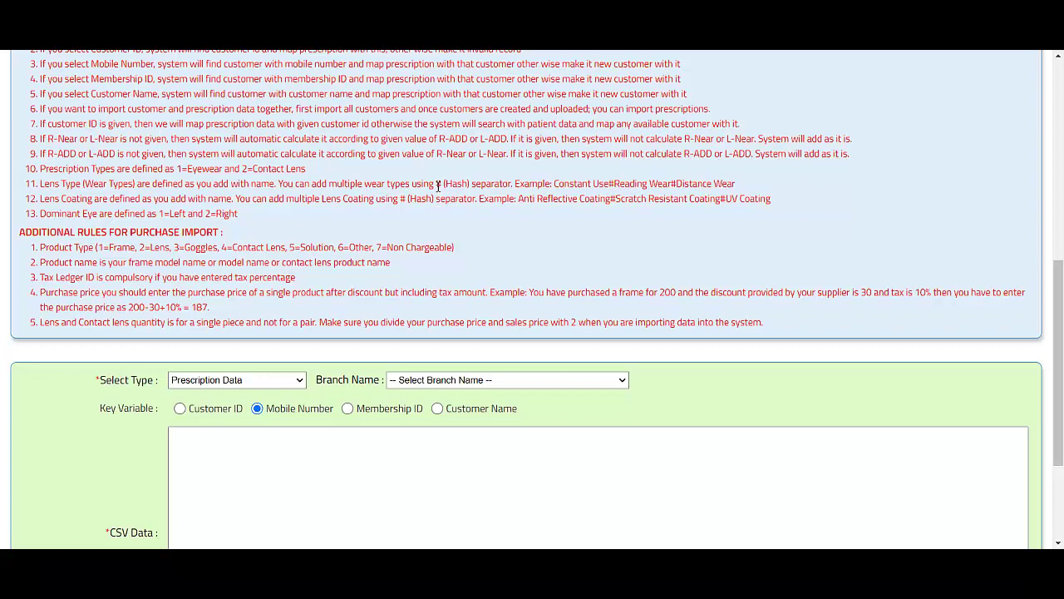
{"action": "left_click_drag", "start_coordinate": [437, 184], "coordinate": [483, 181]}
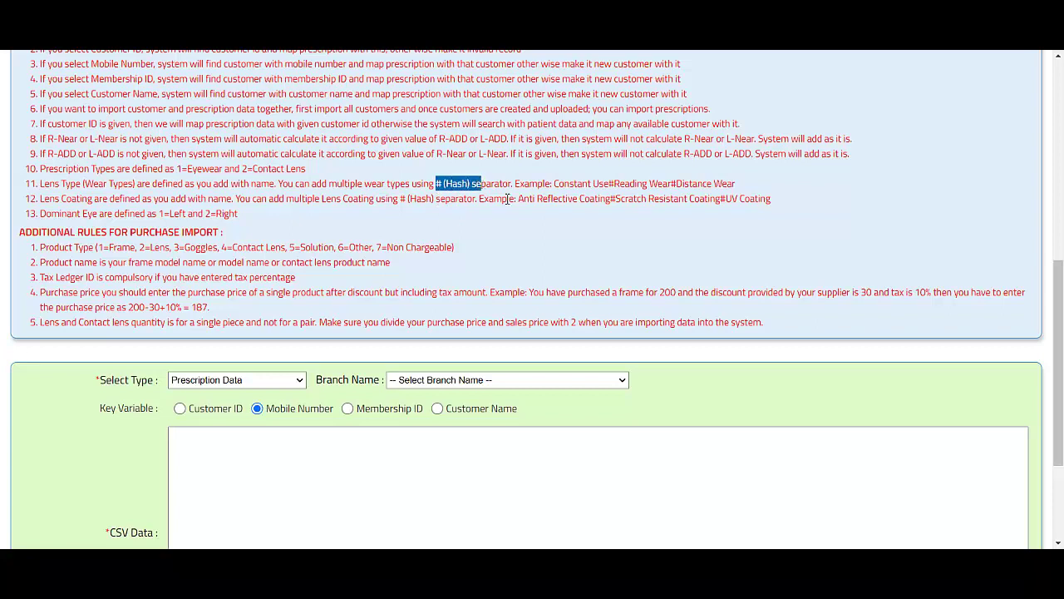
{"action": "left_click_drag", "start_coordinate": [555, 183], "coordinate": [736, 186]}
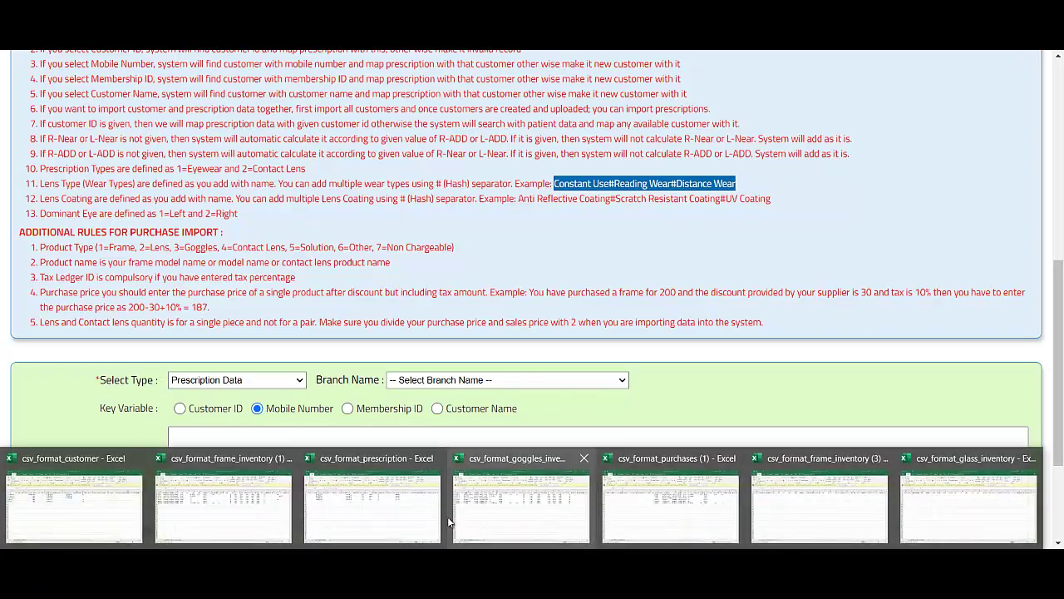
Examine the Wear Type and Lens Coating columns in the csv_format_prescription workbook
{"action": "left_click", "coordinate": [402, 501]}
{"action": "left_click", "coordinate": [884, 174]}
{"action": "key", "text": "Right"}
{"action": "key", "text": "Right"}
{"action": "key", "text": "Right"}
{"action": "key", "text": "Right"}
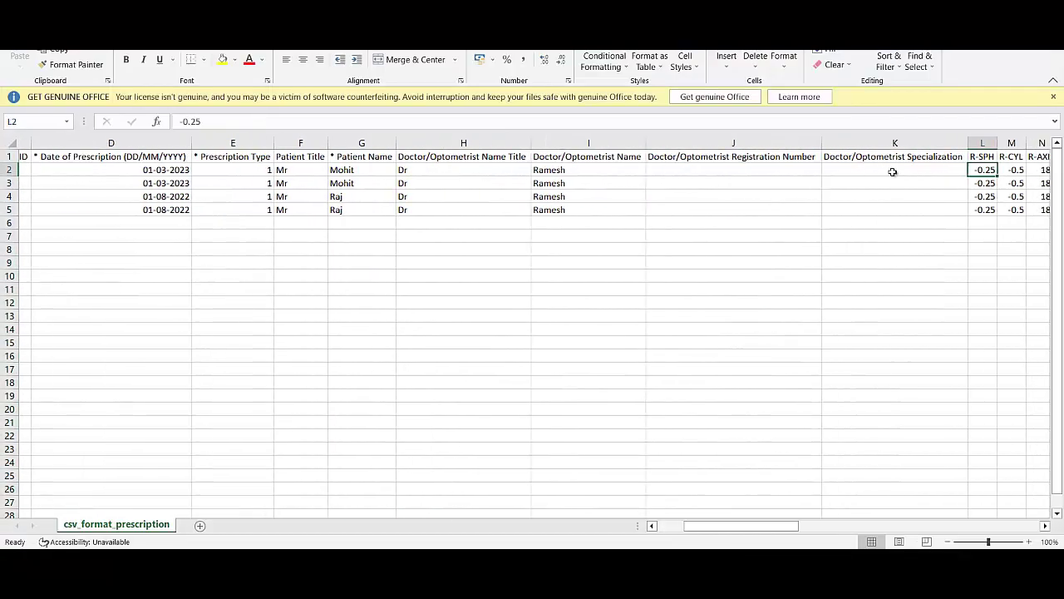
{"action": "key", "text": "Right"}
{"action": "key", "text": "Right"}
{"action": "key", "text": "Right"}
{"action": "key", "text": "Right"}
{"action": "key", "text": "Right"}
{"action": "key", "text": "Right"}
{"action": "key", "text": "Right"}
{"action": "key", "text": "Right"}
{"action": "key", "text": "Right"}
{"action": "key", "text": "Right"}
{"action": "key", "text": "Right"}
{"action": "key", "text": "Right"}
{"action": "key", "text": "Right"}
{"action": "key", "text": "Right"}
{"action": "key", "text": "Right"}
{"action": "key", "text": "Right"}
{"action": "key", "text": "Right"}
{"action": "key", "text": "Right"}
{"action": "key", "text": "Right"}
{"action": "key", "text": "Right"}
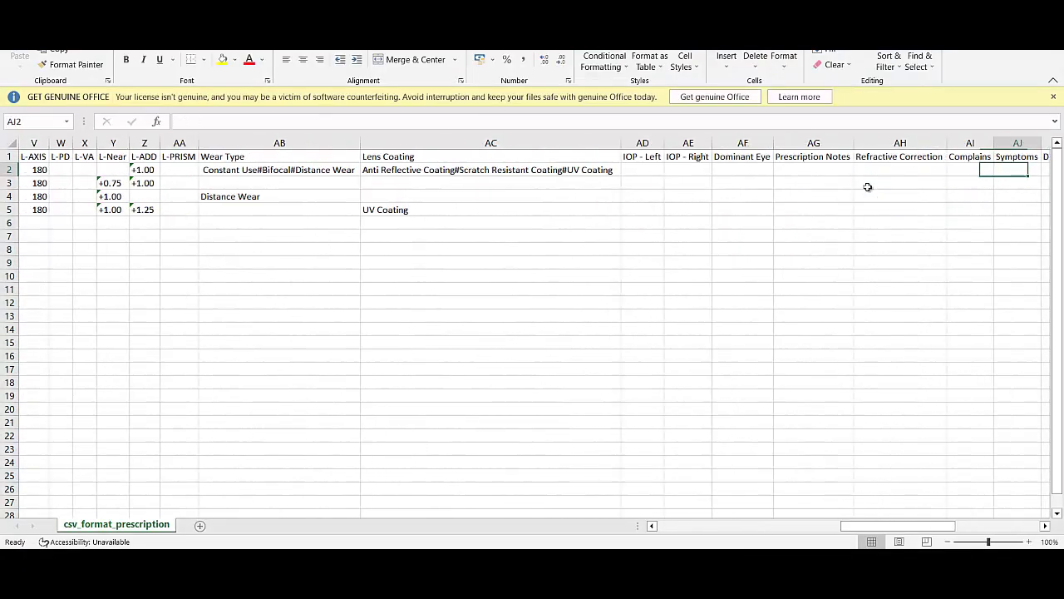
{"action": "left_click", "coordinate": [247, 143]}
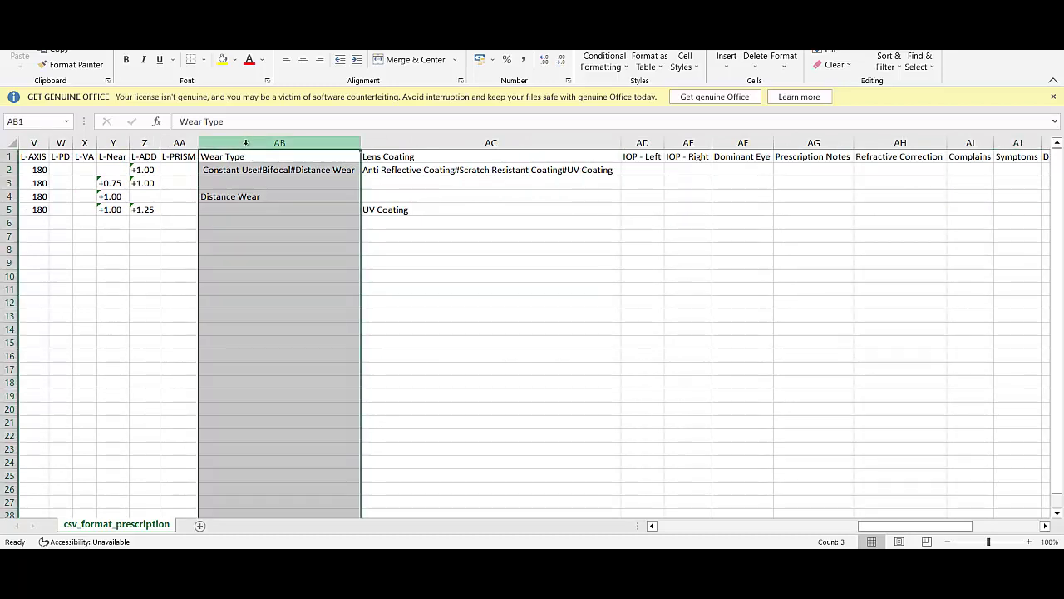
{"action": "left_click", "coordinate": [446, 145]}
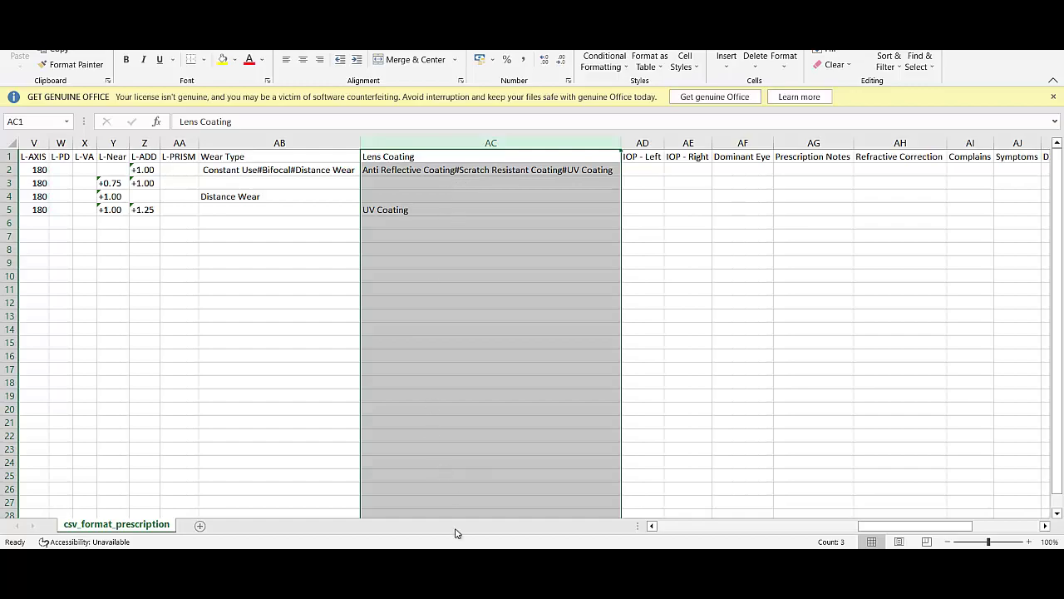
Switch back to OpticalCRM and read prescription rules 12 and 13 on lens coating and dominant eye
{"action": "key", "text": "alt+Tab"}
{"action": "left_click_drag", "start_coordinate": [40, 198], "coordinate": [158, 203]}
{"action": "left_click", "coordinate": [85, 236]}
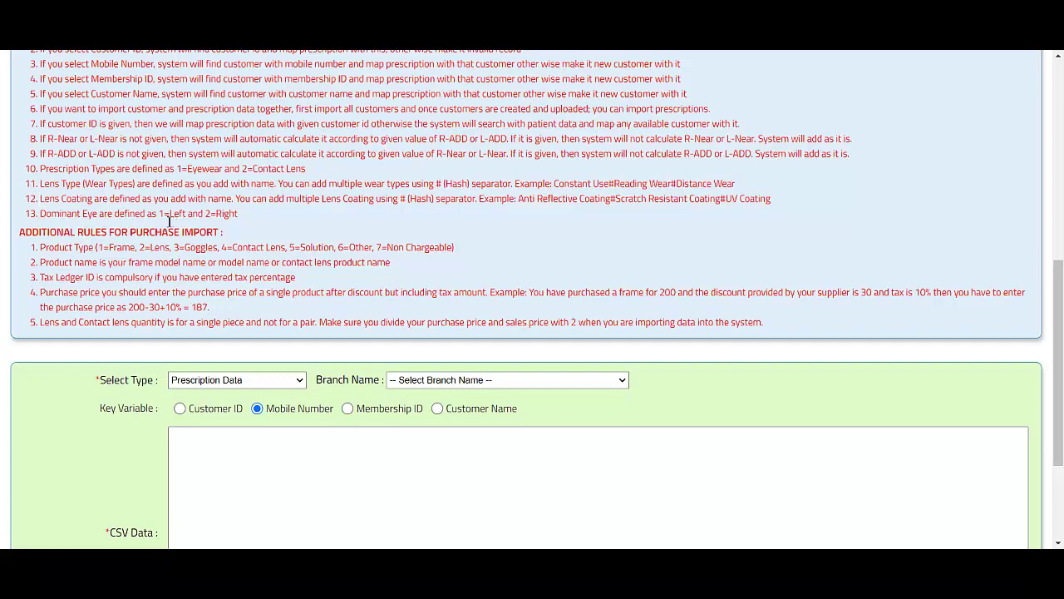
In the csv_format_prescription workbook, enter Dominant Eye values 1 in row 2 and 2 in row 3
{"action": "mouse_move", "coordinate": [466, 552]}
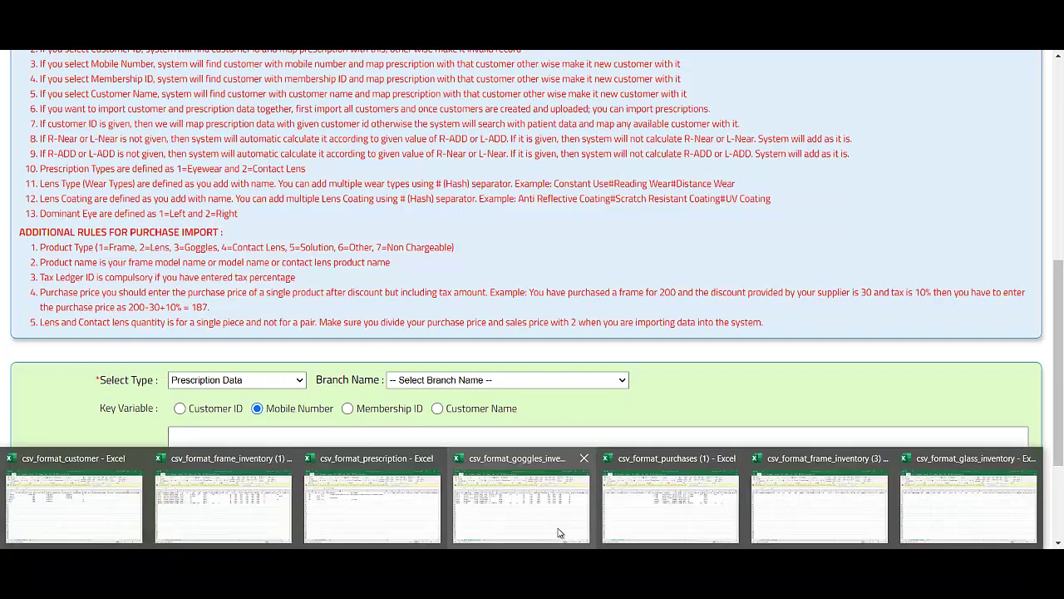
{"action": "left_click", "coordinate": [389, 502]}
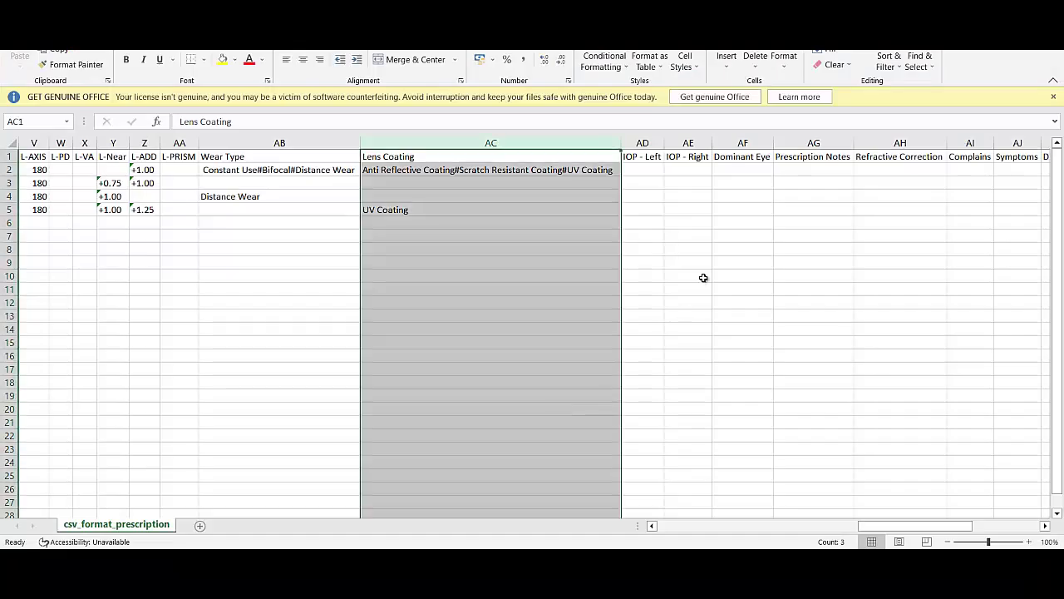
{"action": "left_click", "coordinate": [740, 143]}
{"action": "left_click", "coordinate": [743, 171]}
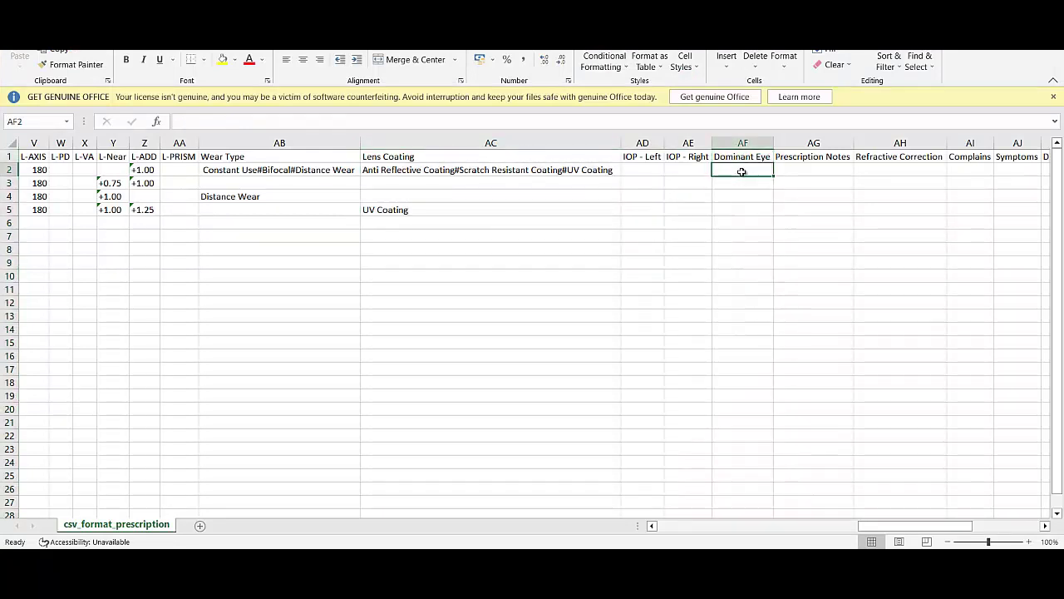
{"action": "type", "text": "1"}
{"action": "key", "text": "ctrl+Return"}
{"action": "left_click", "coordinate": [756, 181]}
{"action": "type", "text": "2"}
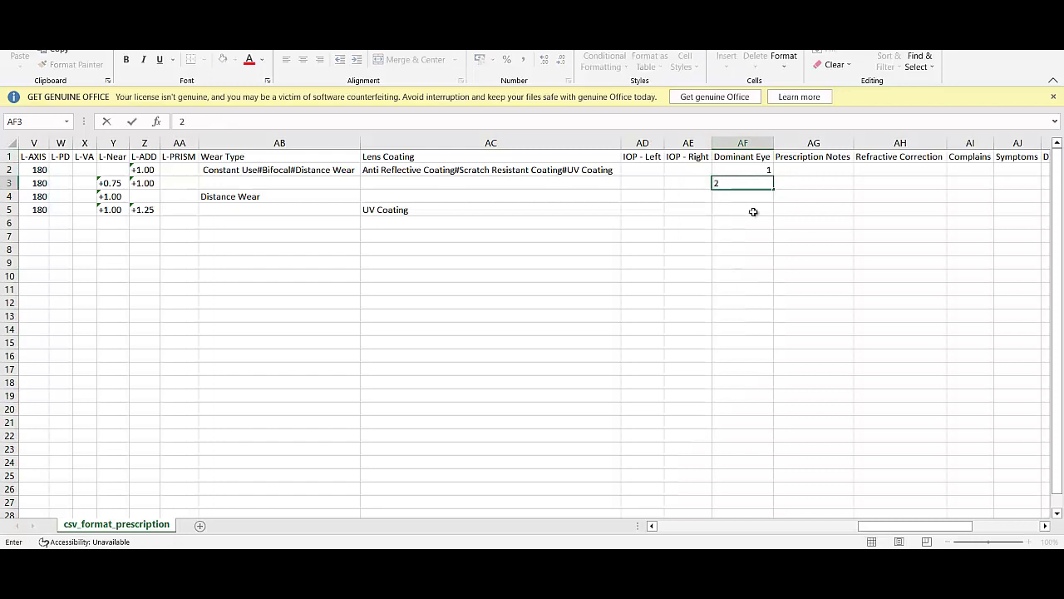
{"action": "left_click", "coordinate": [754, 209]}
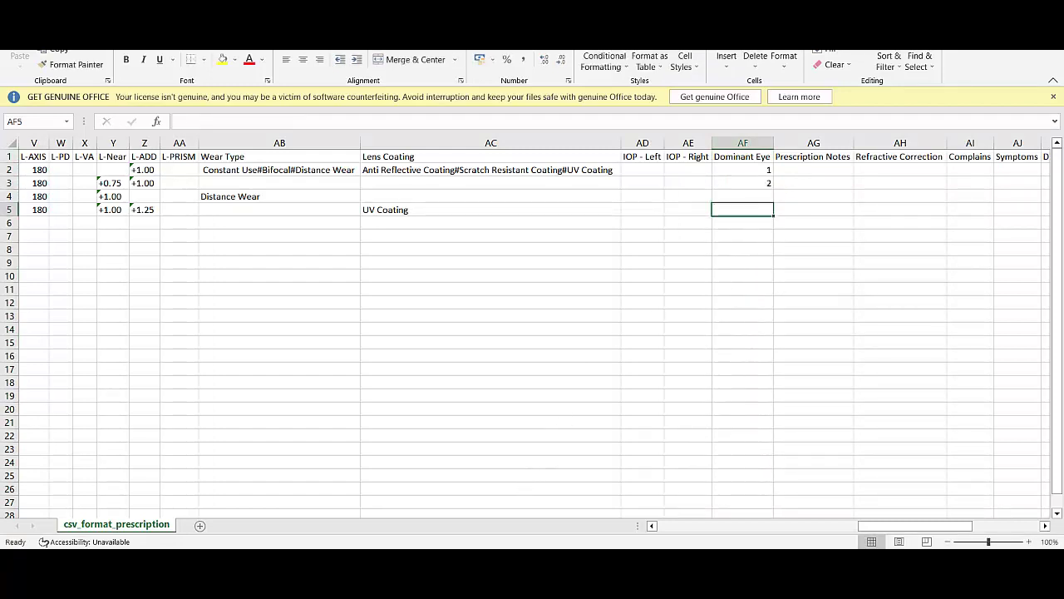
Return to OpticalCRM and review the full list of additional rules for prescription import down to the purchase rules
{"action": "left_click", "coordinate": [518, 545]}
{"action": "key", "text": "alt+Tab"}
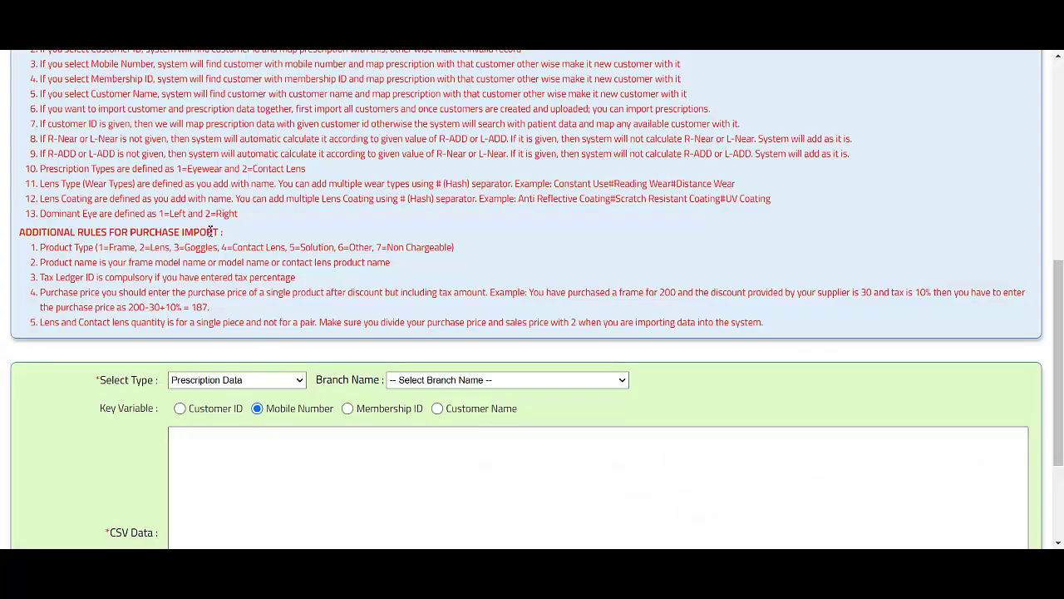
{"action": "left_click_drag", "start_coordinate": [246, 215], "coordinate": [40, 226]}
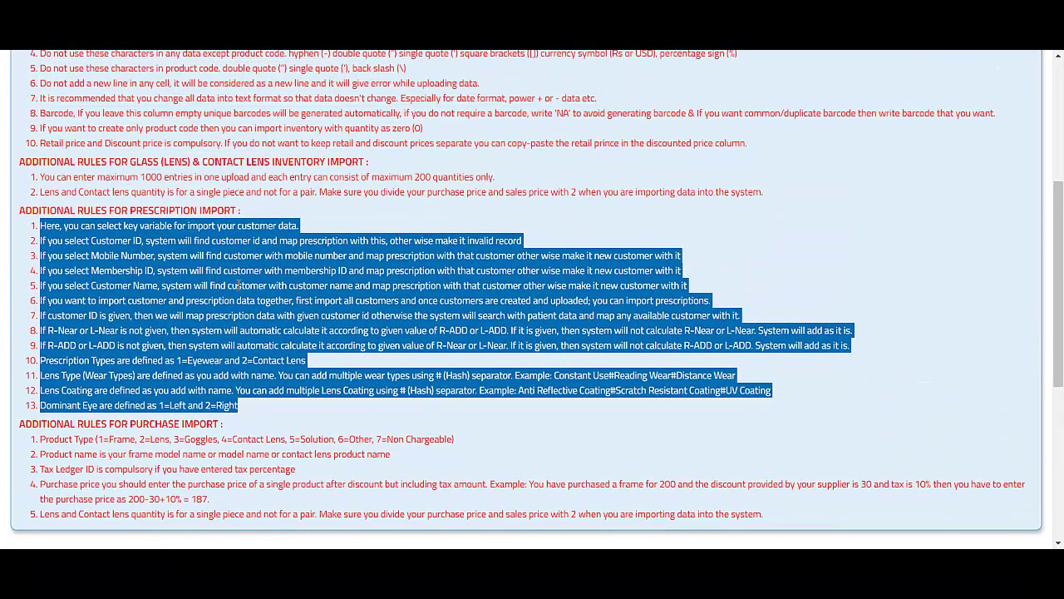
{"action": "scroll", "coordinate": [242, 286], "scroll_direction": "down", "scroll_amount": 2}
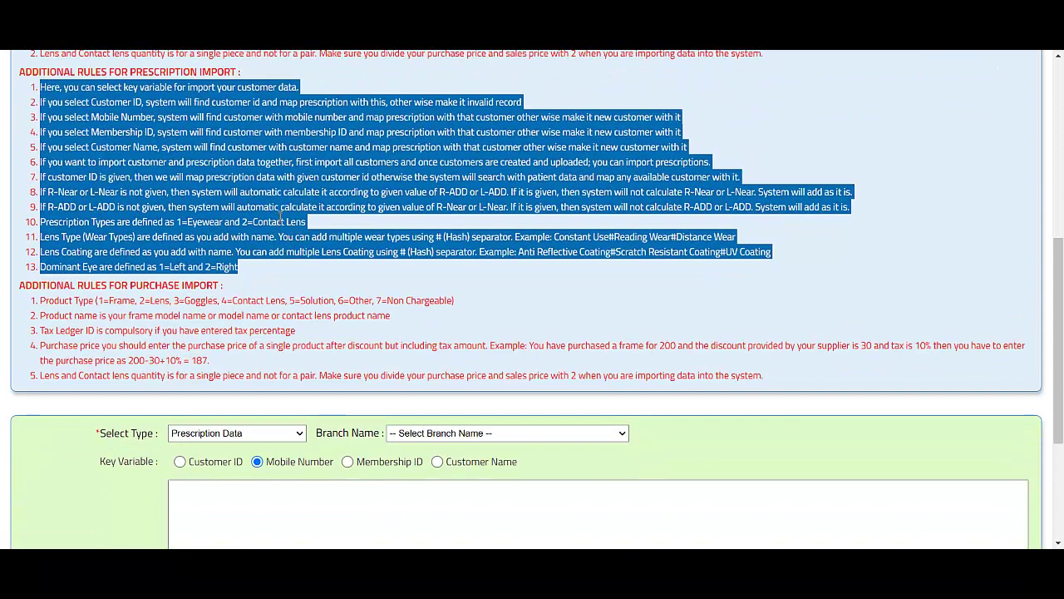
Read purchase import rule 1 and go through each Product Type code from Frame to Non Chargeable
{"action": "scroll", "coordinate": [281, 213], "scroll_direction": "down", "scroll_amount": 1}
{"action": "left_click", "coordinate": [253, 218]}
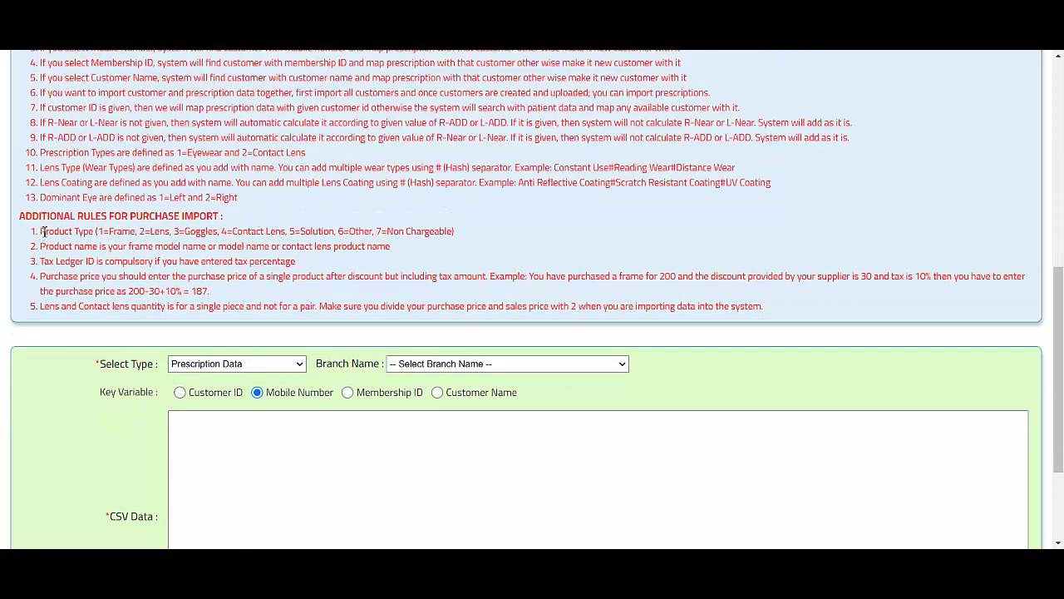
{"action": "left_click_drag", "start_coordinate": [39, 233], "coordinate": [97, 235]}
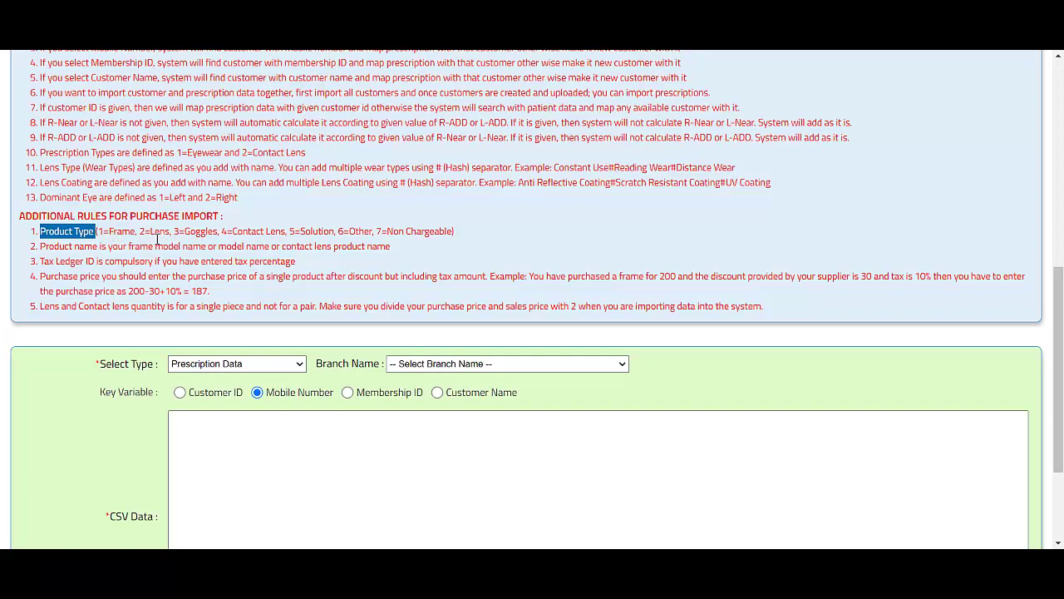
{"action": "left_click_drag", "start_coordinate": [197, 233], "coordinate": [175, 234]}
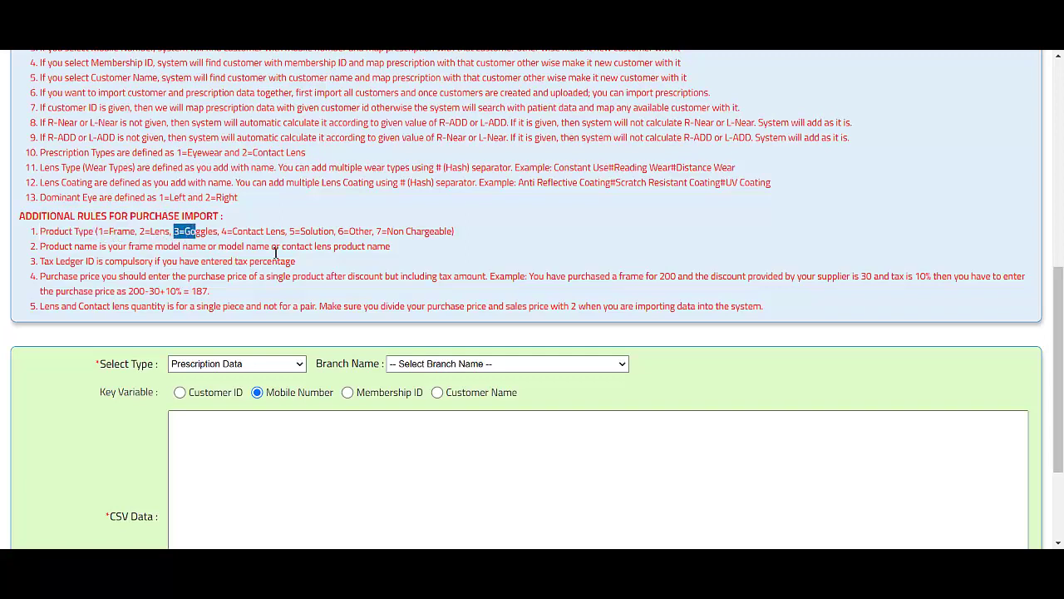
{"action": "left_click_drag", "start_coordinate": [264, 233], "coordinate": [222, 232]}
{"action": "left_click_drag", "start_coordinate": [318, 233], "coordinate": [290, 236]}
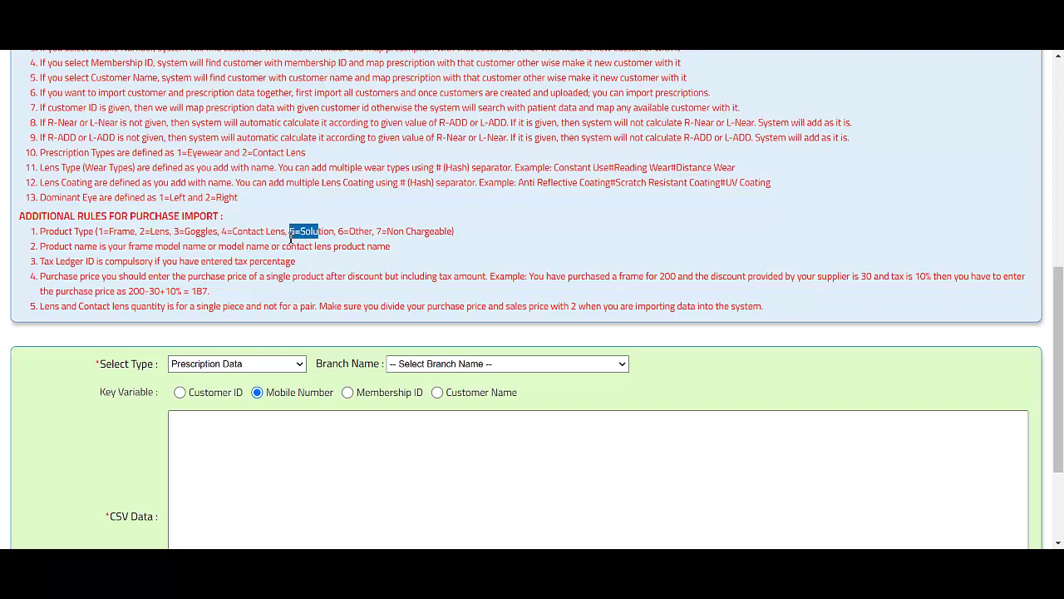
{"action": "left_click_drag", "start_coordinate": [356, 233], "coordinate": [334, 234]}
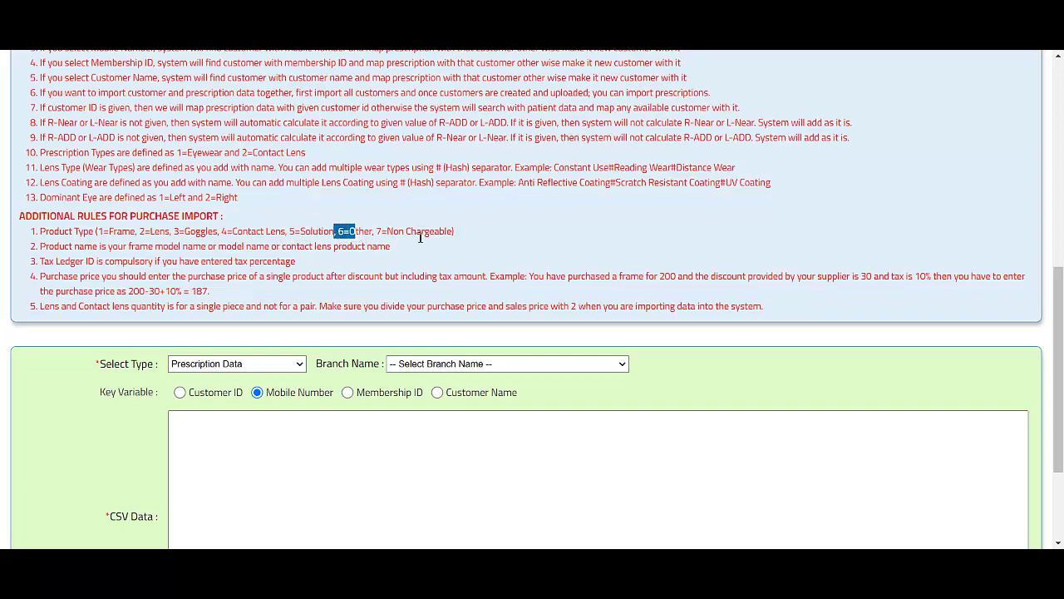
{"action": "left_click_drag", "start_coordinate": [416, 234], "coordinate": [376, 239]}
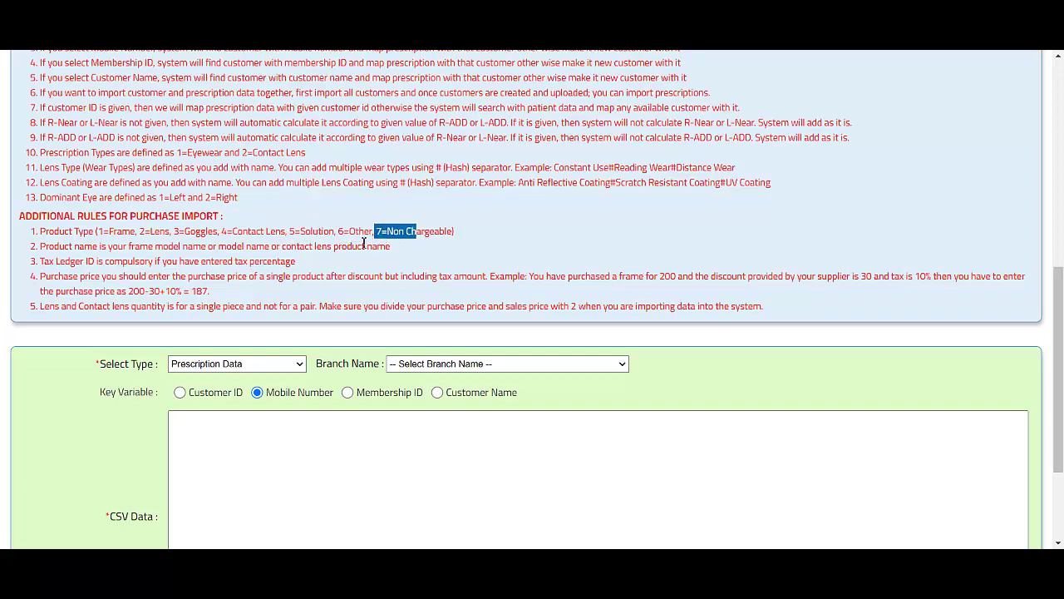
Switch to the csv_format_purchases (1) workbook in Excel and examine the Product Type values in rows 2 to 7
{"action": "mouse_move", "coordinate": [513, 558]}
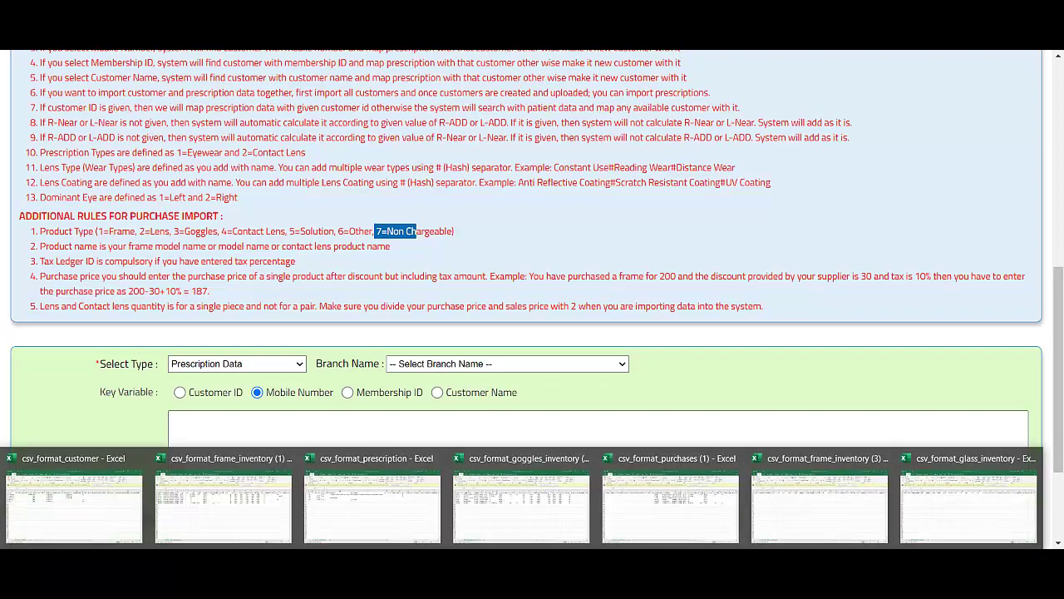
{"action": "left_click", "coordinate": [665, 492]}
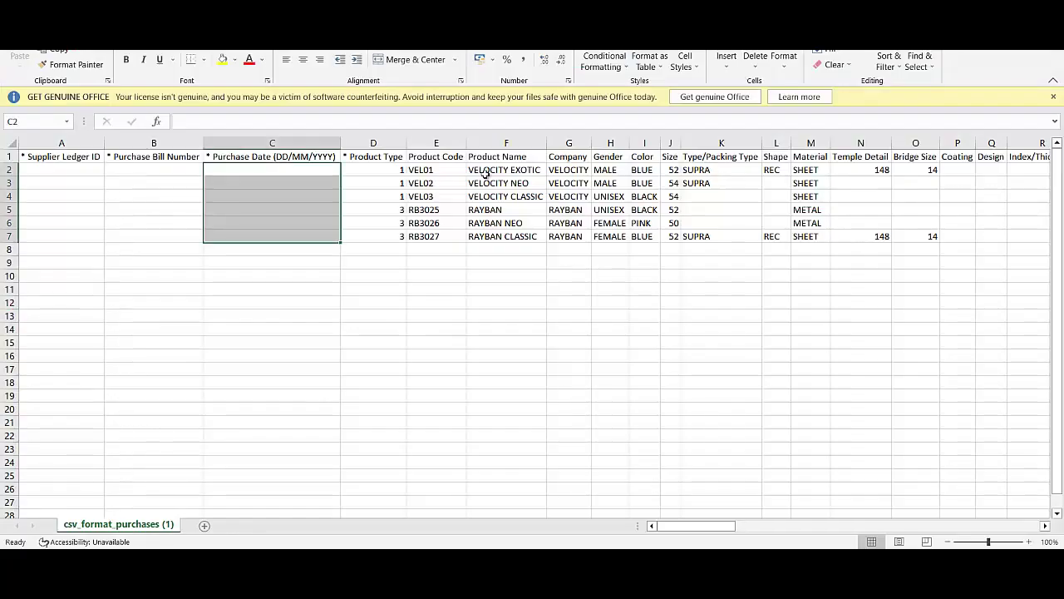
{"action": "left_click", "coordinate": [373, 143]}
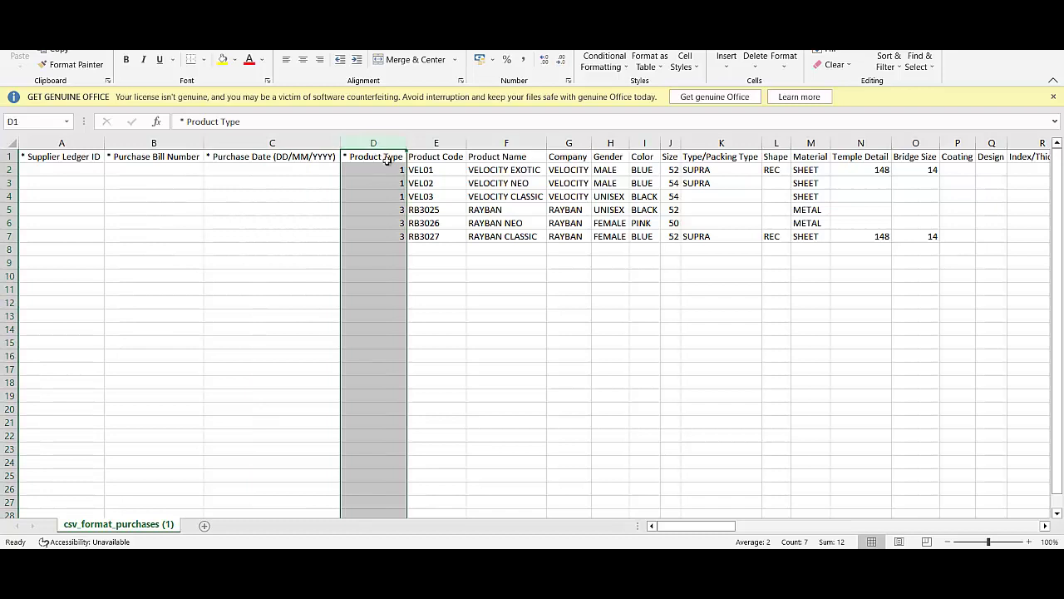
{"action": "left_click", "coordinate": [378, 171]}
{"action": "left_click", "coordinate": [367, 197]}
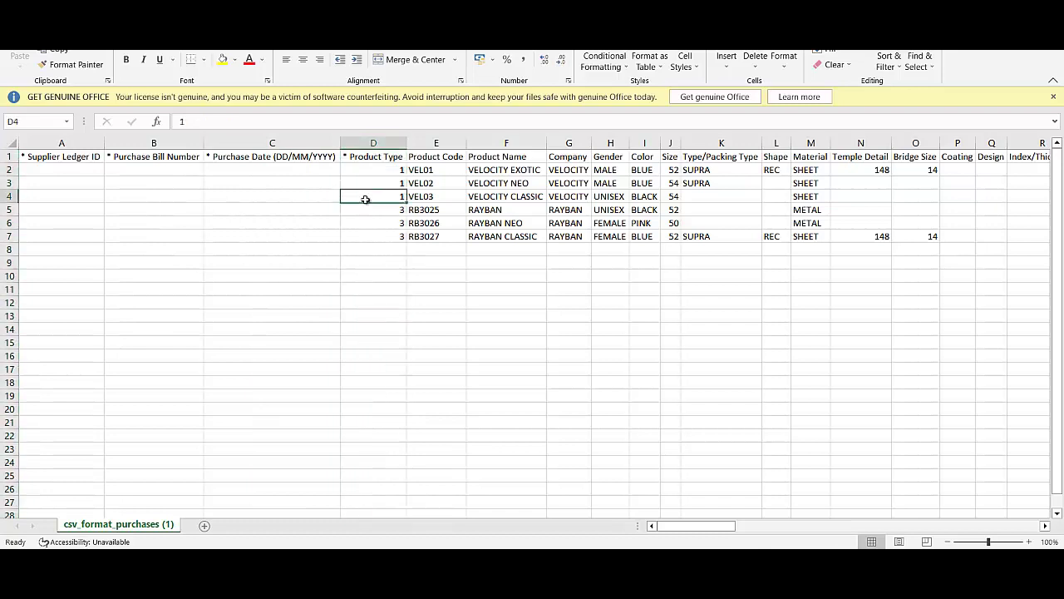
{"action": "left_click", "coordinate": [368, 212]}
{"action": "left_click", "coordinate": [372, 226]}
{"action": "left_click", "coordinate": [379, 248]}
{"action": "left_click", "coordinate": [398, 227]}
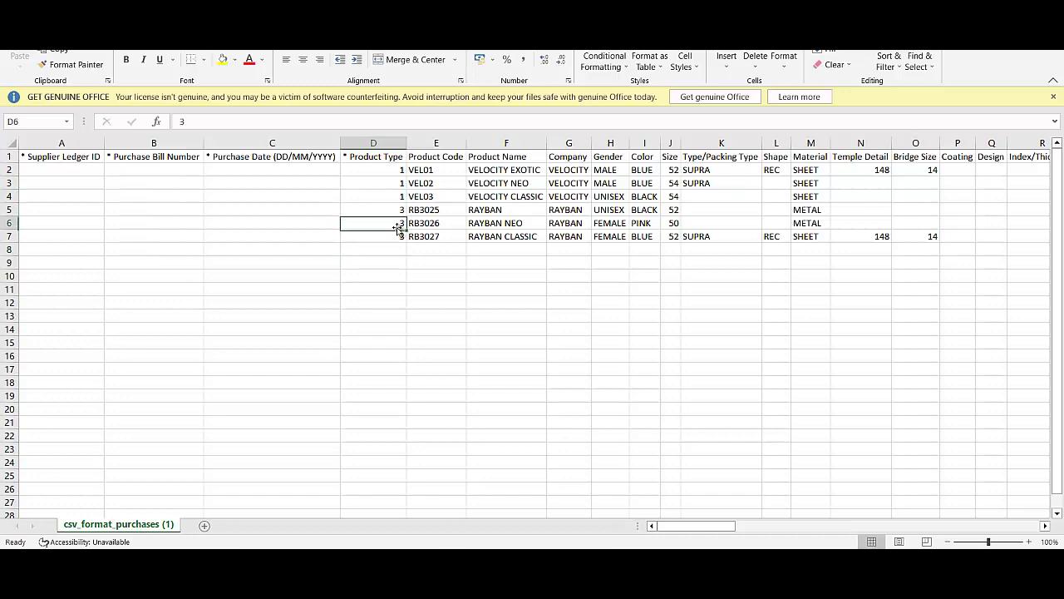
{"action": "left_click", "coordinate": [393, 210]}
{"action": "left_click", "coordinate": [385, 185]}
{"action": "left_click", "coordinate": [381, 170]}
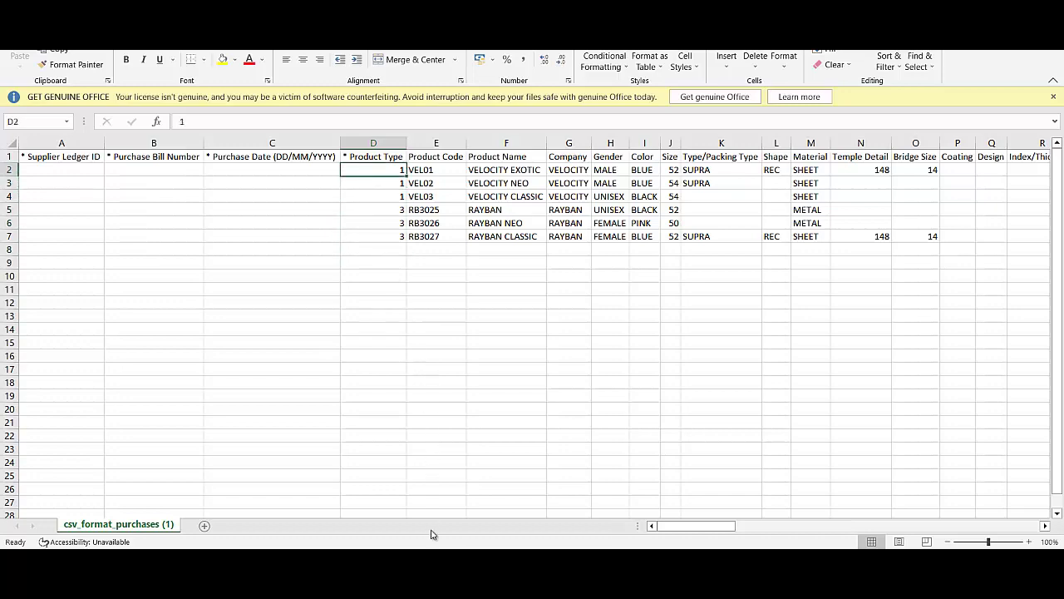
Read purchase rule 2 on product name in OpticalCRM and compare it with the Product Name column in the csv_format_purchases (1) workbook
{"action": "left_click", "coordinate": [434, 560]}
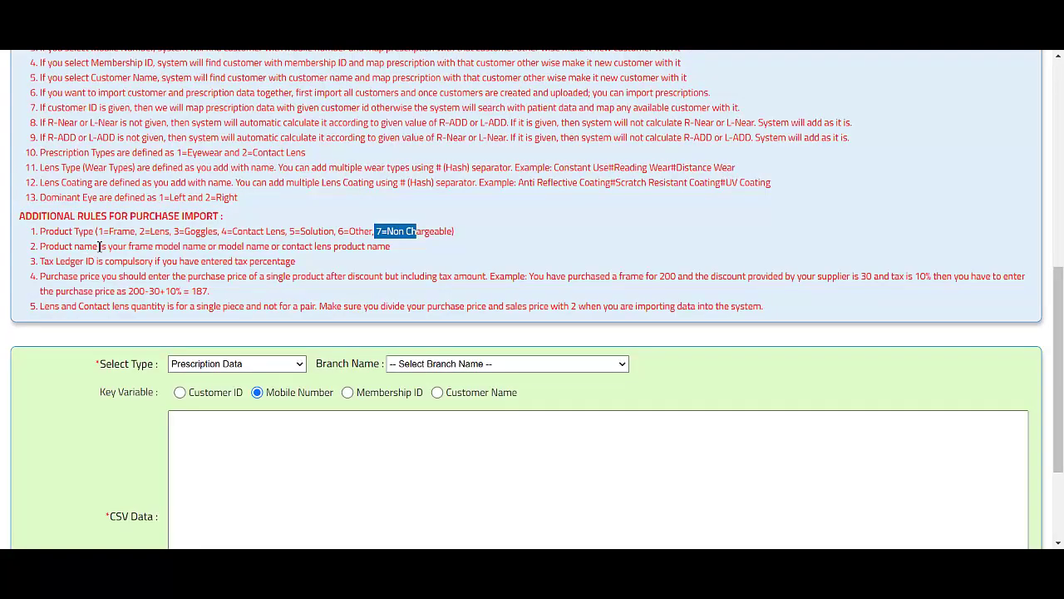
{"action": "left_click_drag", "start_coordinate": [98, 247], "coordinate": [385, 273]}
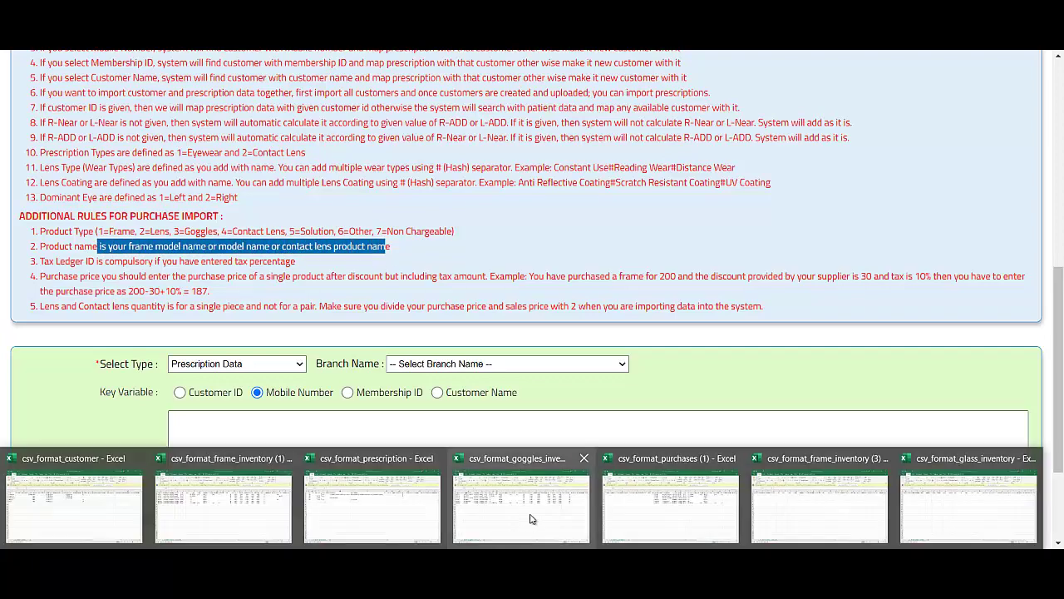
{"action": "left_click", "coordinate": [625, 494]}
{"action": "left_click", "coordinate": [523, 143]}
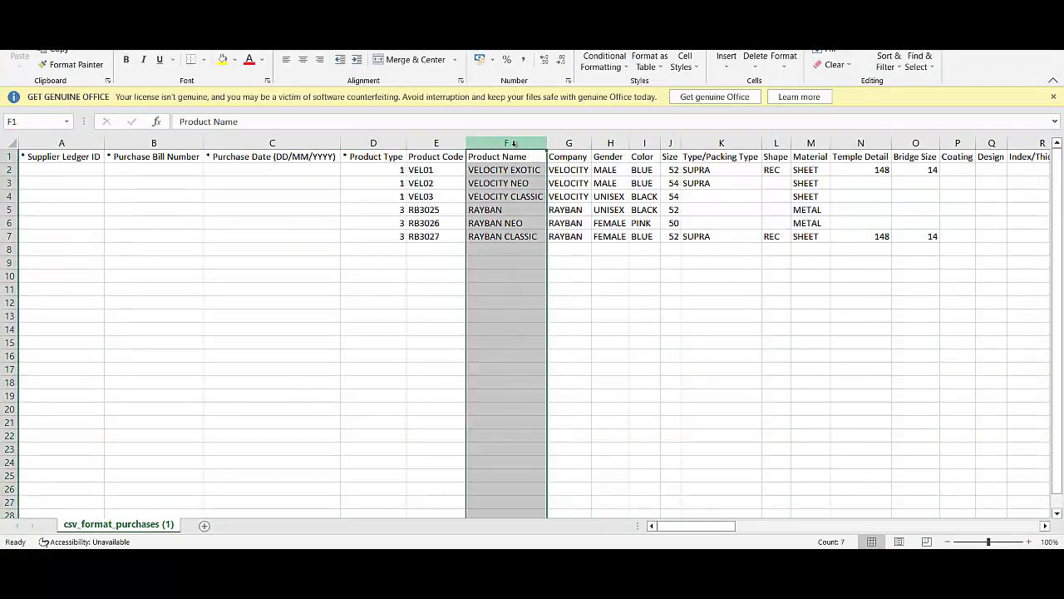
{"action": "left_click", "coordinate": [443, 170]}
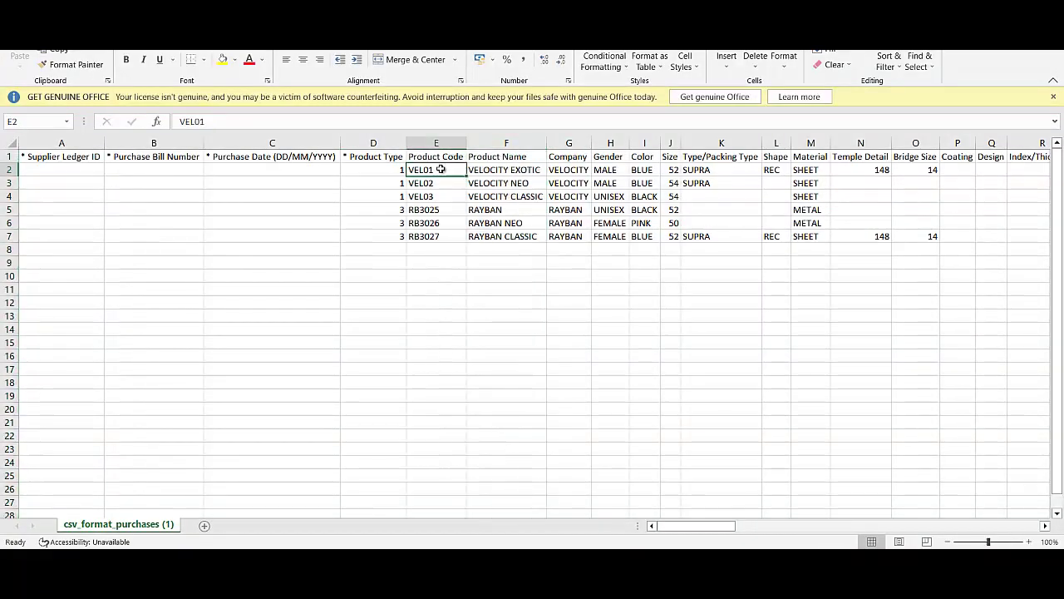
{"action": "left_click", "coordinate": [576, 171]}
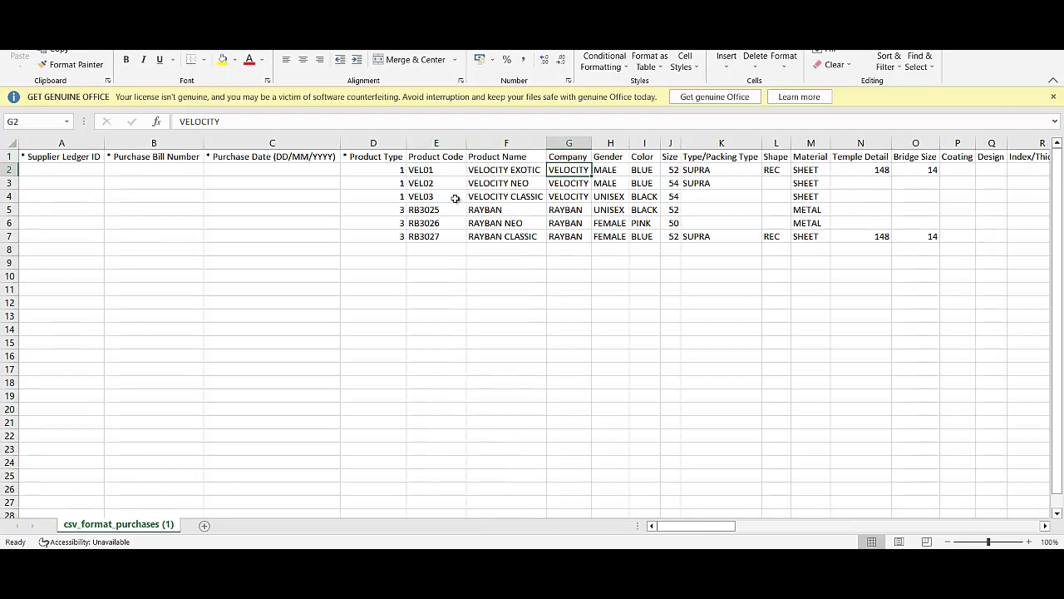
{"action": "left_click", "coordinate": [443, 170]}
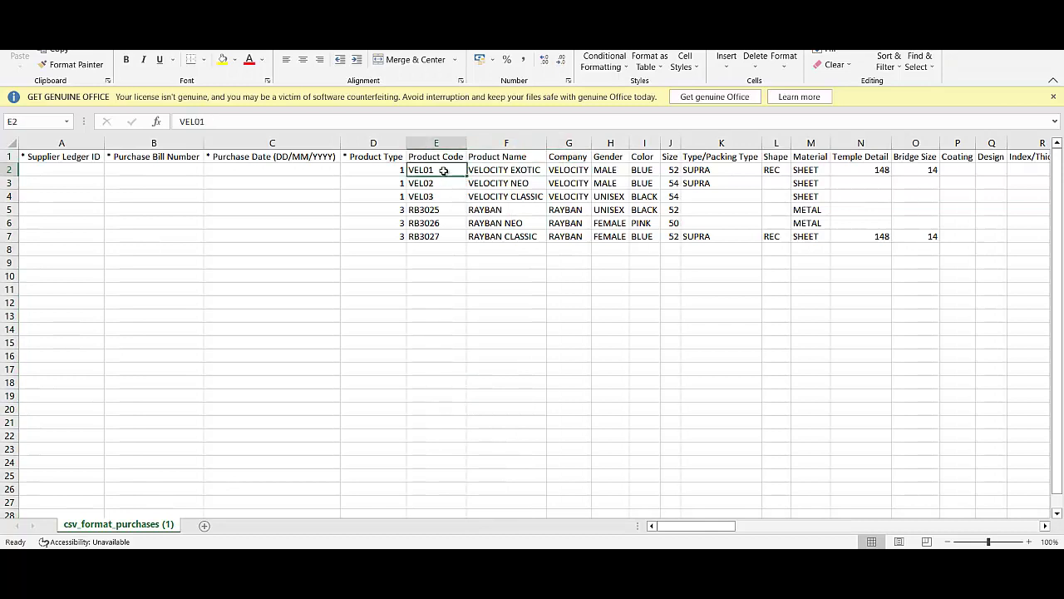
{"action": "left_click", "coordinate": [492, 173]}
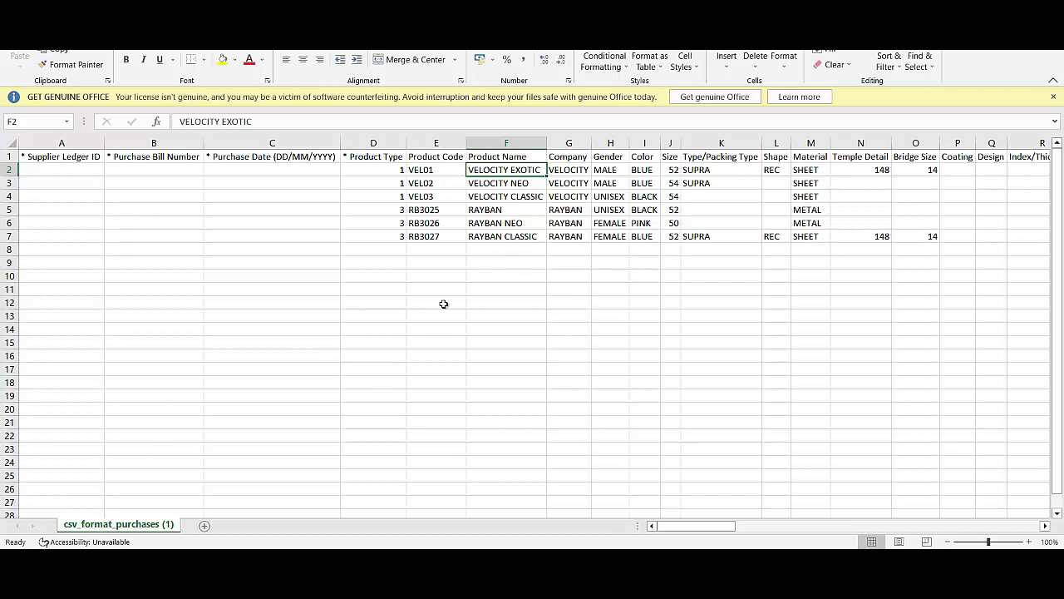
{"action": "left_click", "coordinate": [512, 143]}
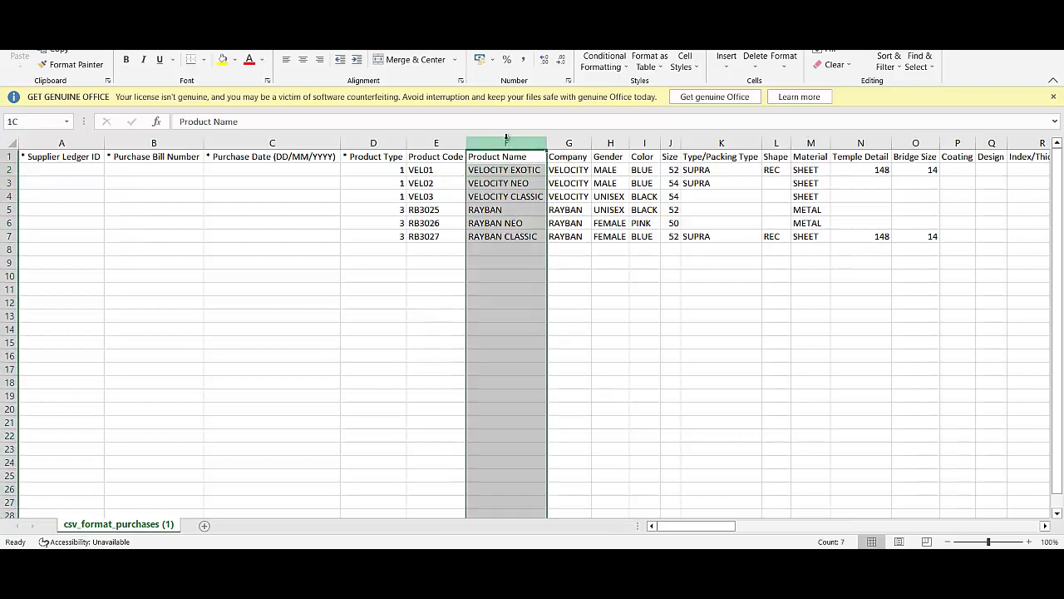
{"action": "left_click_drag", "start_coordinate": [519, 172], "coordinate": [517, 224]}
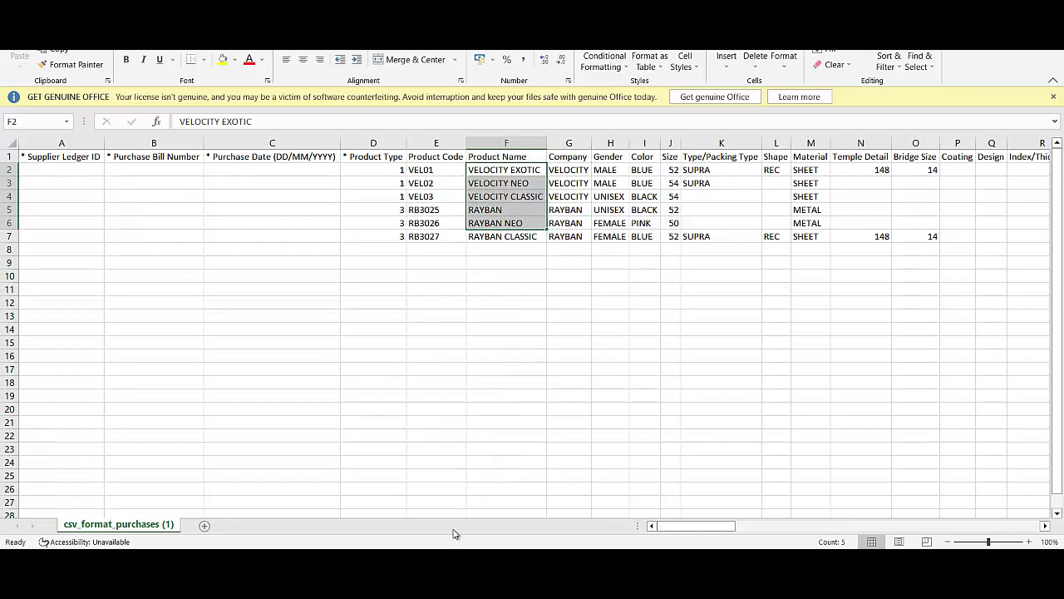
Return to OpticalCRM and read purchase rule 3 on the Tax Ledger ID
{"action": "left_click", "coordinate": [452, 555]}
{"action": "left_click_drag", "start_coordinate": [41, 261], "coordinate": [304, 266]}
{"action": "left_click", "coordinate": [410, 251]}
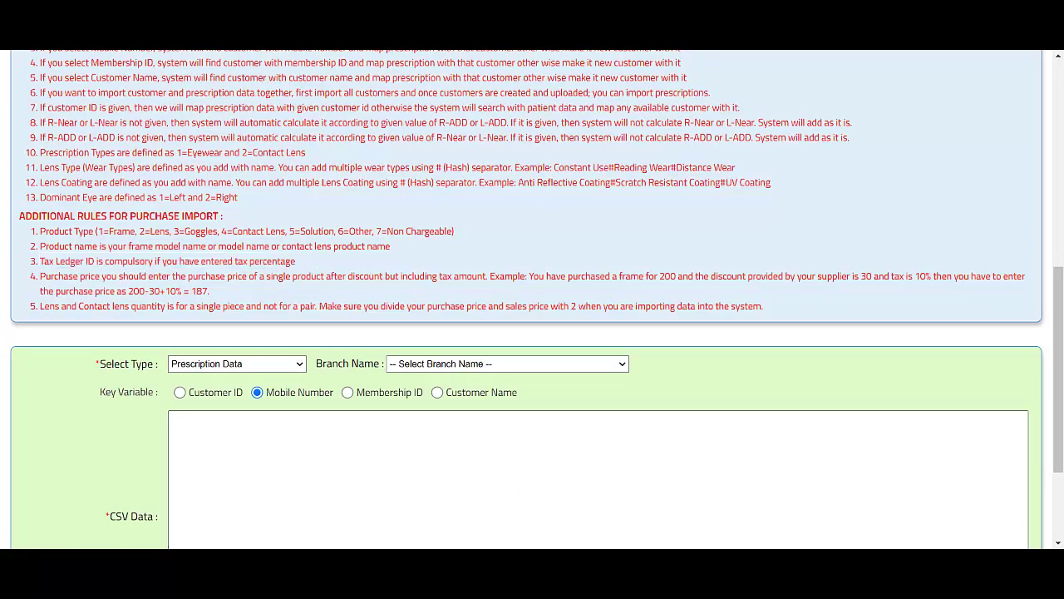
In the csv_format_purchases (1) workbook, examine the Tax Percentage and Tax Ledger ID columns for rows 2 to 7
{"action": "mouse_move", "coordinate": [548, 556]}
{"action": "left_click", "coordinate": [655, 506]}
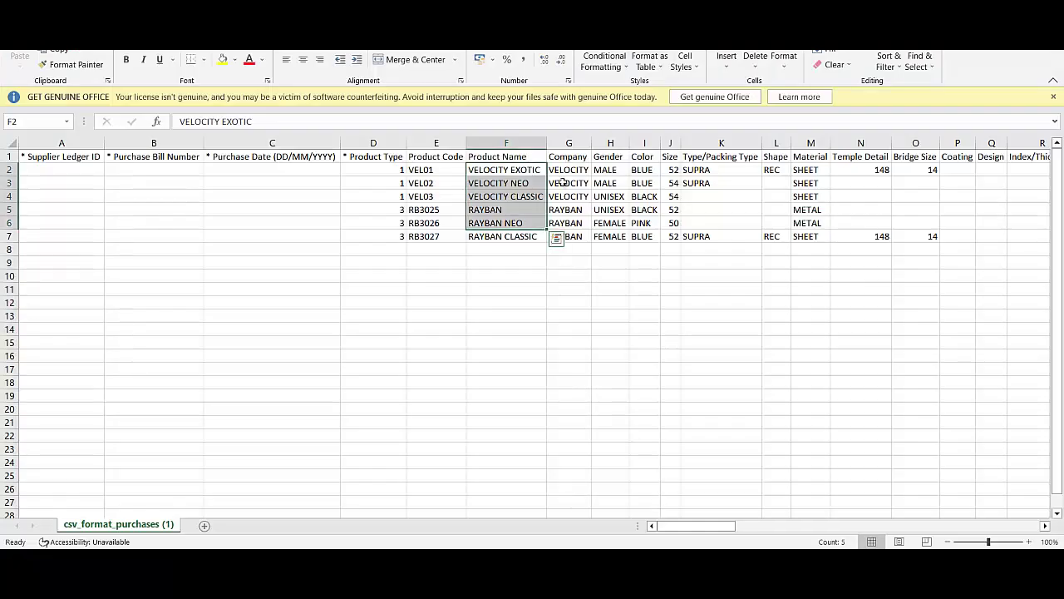
{"action": "left_click", "coordinate": [977, 170]}
{"action": "key", "text": "Right"}
{"action": "key", "text": "Right"}
{"action": "key", "text": "Right"}
{"action": "key", "text": "Right"}
{"action": "key", "text": "Right"}
{"action": "key", "text": "Right"}
{"action": "key", "text": "Right"}
{"action": "key", "text": "Right"}
{"action": "key", "text": "Right"}
{"action": "key", "text": "Right"}
{"action": "key", "text": "Right"}
{"action": "key", "text": "Right"}
{"action": "key", "text": "Right"}
{"action": "key", "text": "Right"}
{"action": "key", "text": "Right"}
{"action": "key", "text": "Right"}
{"action": "key", "text": "Right"}
{"action": "key", "text": "Right"}
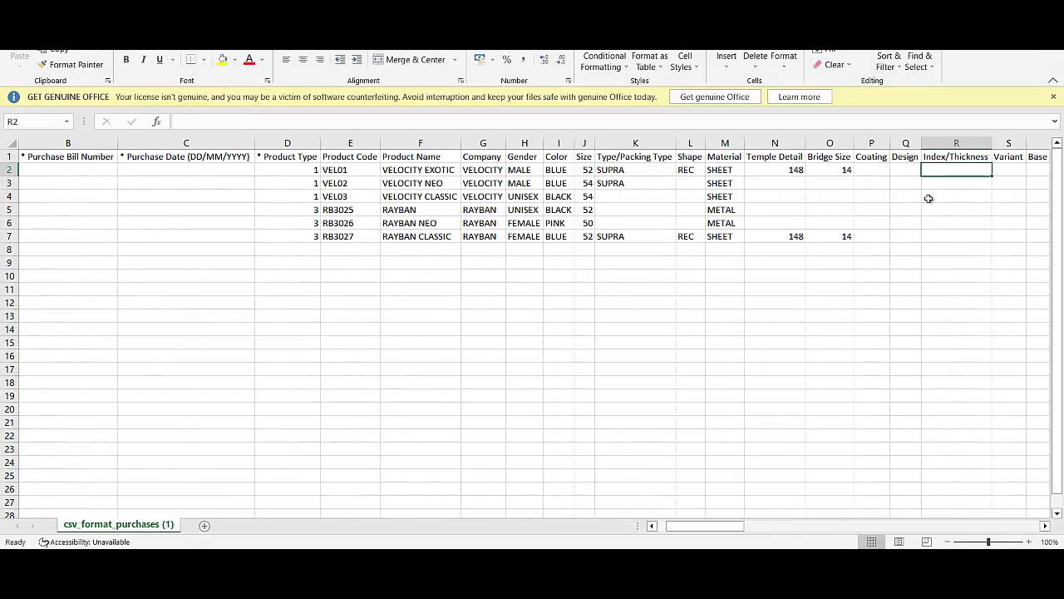
{"action": "left_click_drag", "start_coordinate": [884, 170], "coordinate": [897, 237]}
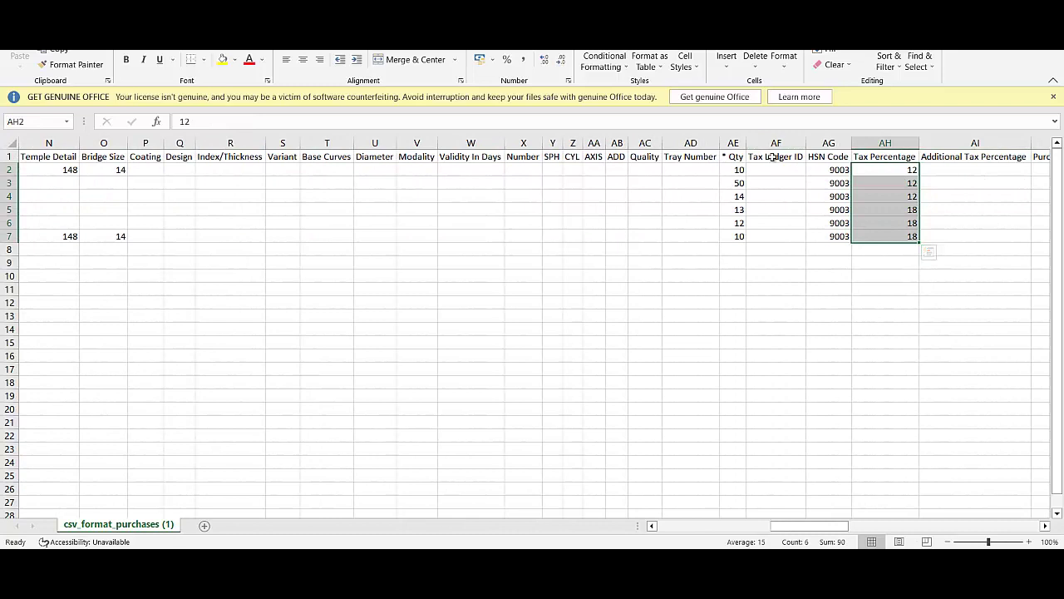
{"action": "left_click", "coordinate": [775, 157]}
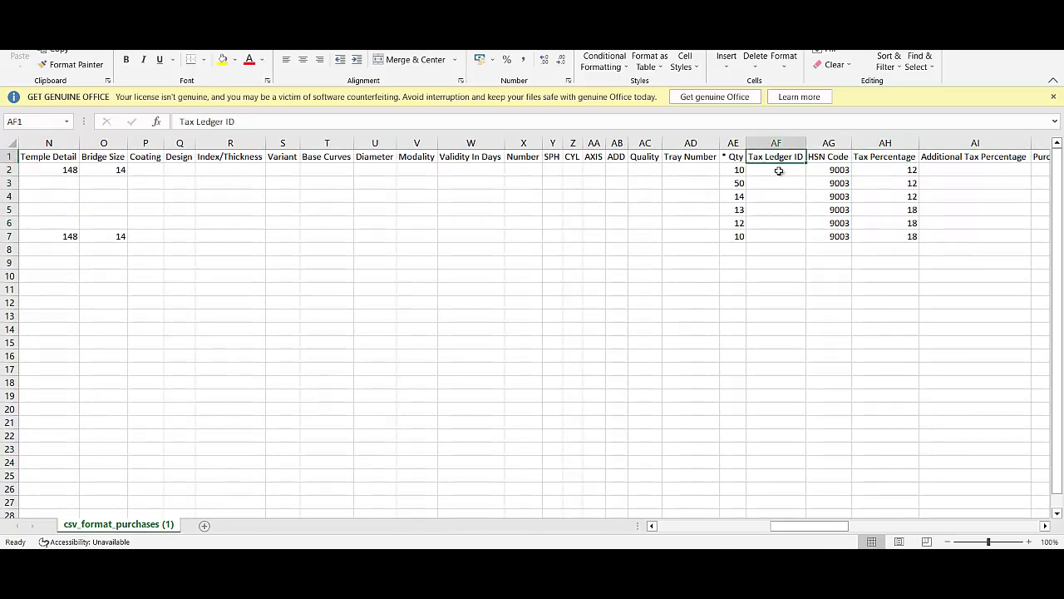
{"action": "left_click_drag", "start_coordinate": [774, 171], "coordinate": [791, 235]}
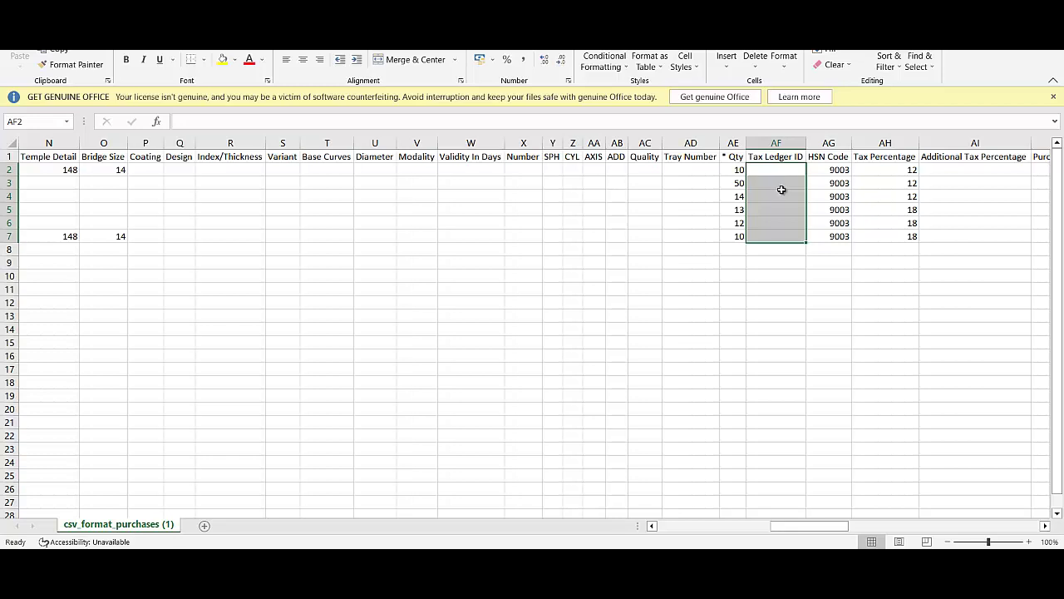
Switch back to OpticalCRM, open the Group Ledgers list and check the ledger ID of the first SGST/CGST entry
{"action": "key", "text": "alt+Tab"}
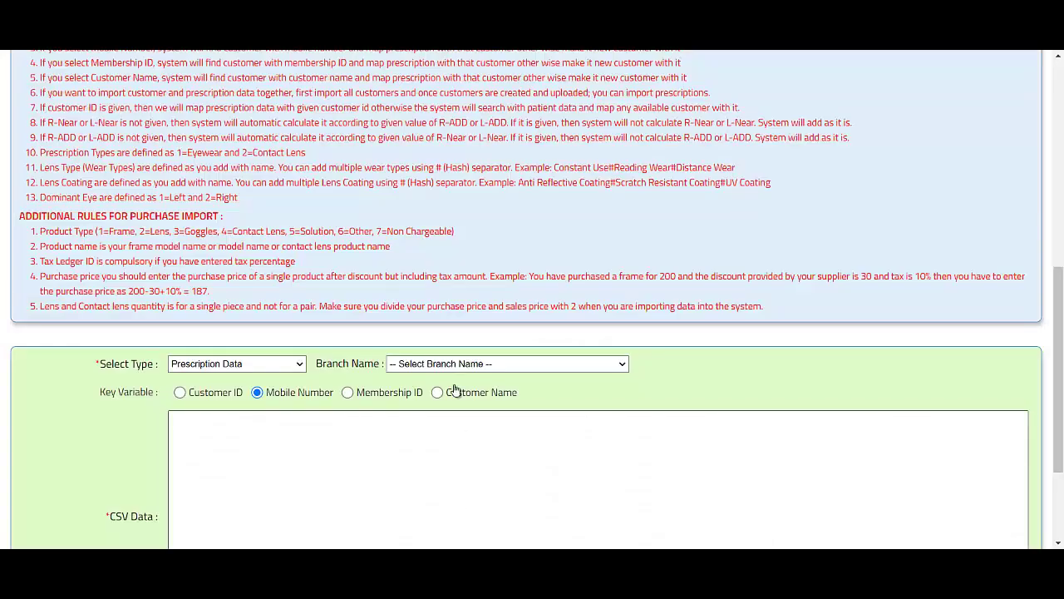
{"action": "scroll", "coordinate": [582, 129], "scroll_direction": "up", "scroll_amount": 10}
{"action": "left_click", "coordinate": [592, 102]}
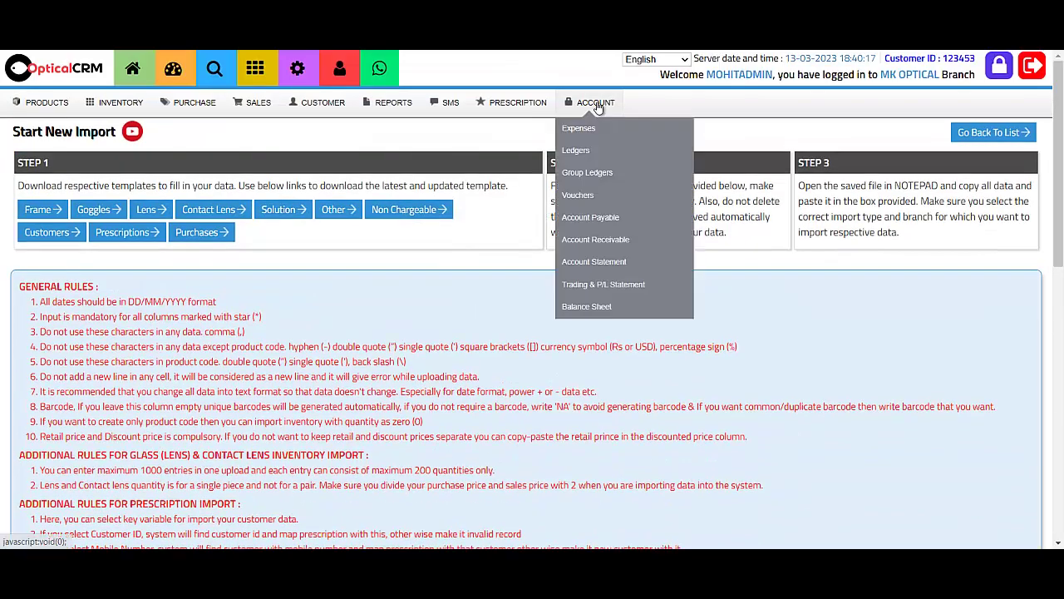
{"action": "left_click", "coordinate": [599, 174]}
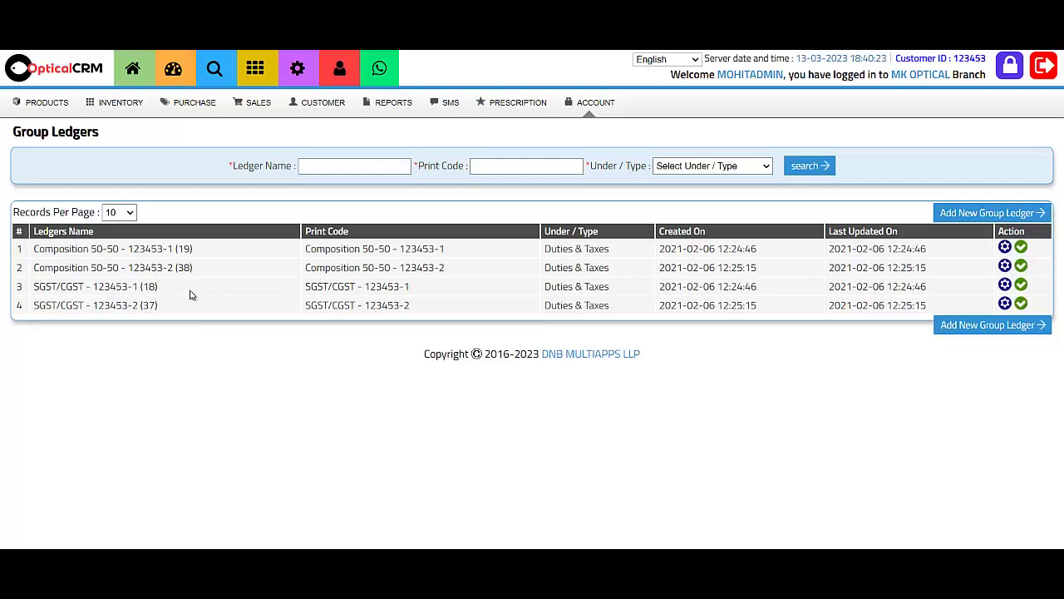
{"action": "left_click_drag", "start_coordinate": [154, 289], "coordinate": [143, 290]}
Open the Ledgers list and search it for the Duties & Taxes type across all branches
{"action": "left_click", "coordinate": [590, 147]}
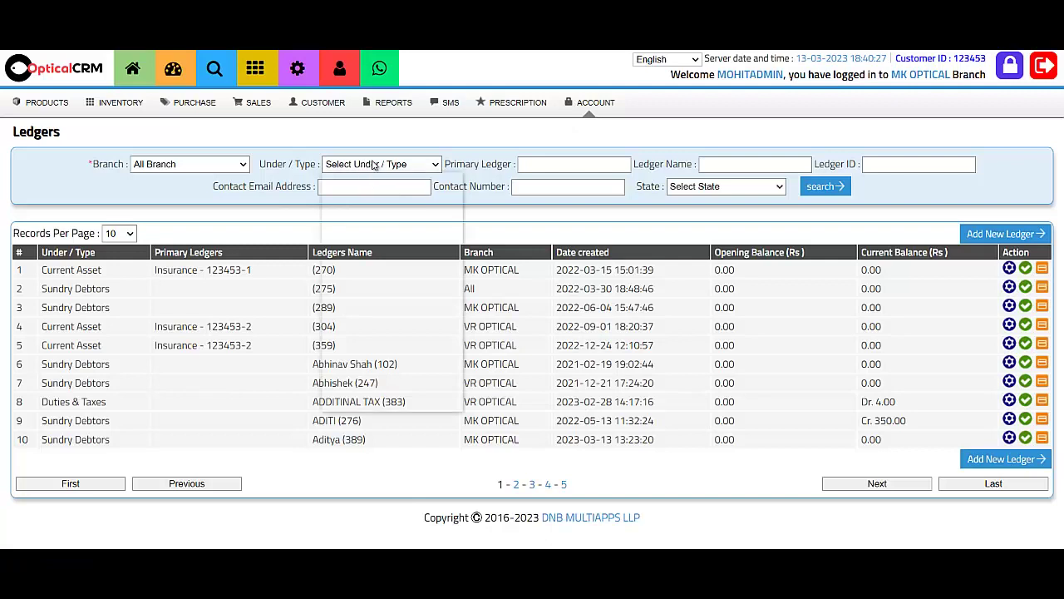
{"action": "left_click", "coordinate": [380, 163]}
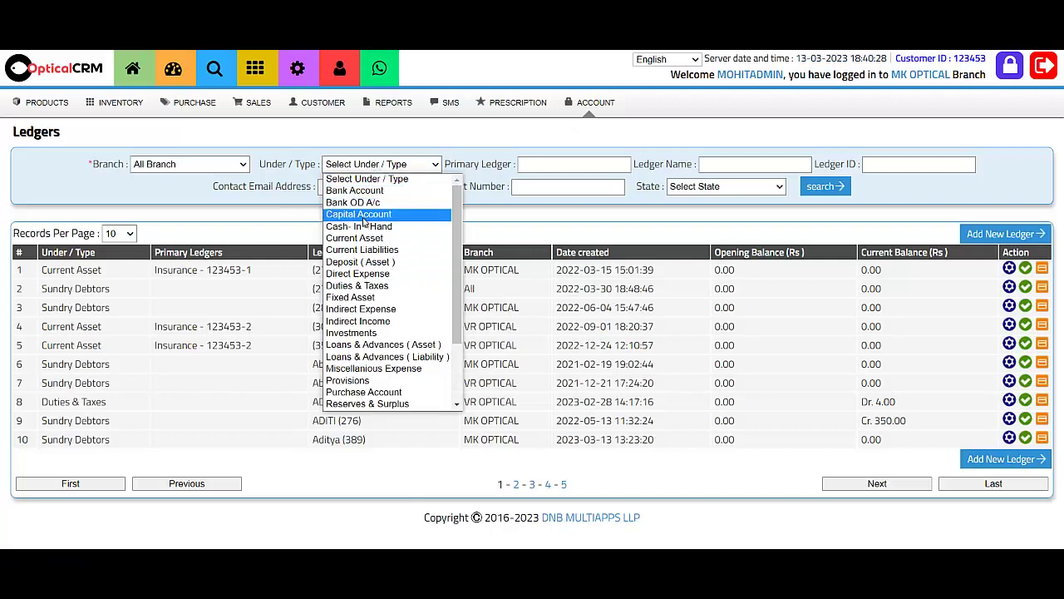
{"action": "left_click", "coordinate": [358, 285]}
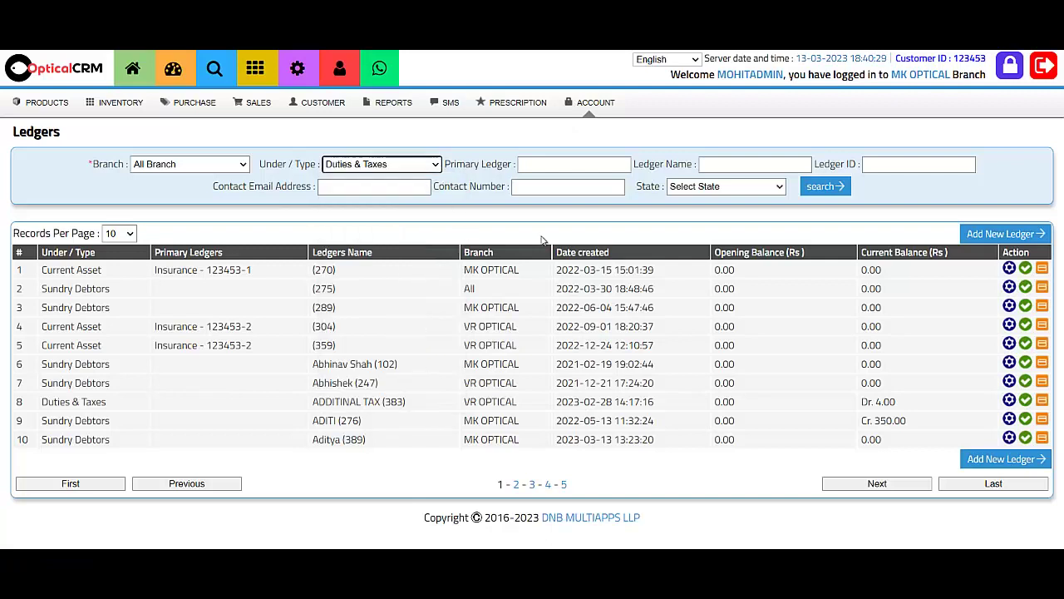
{"action": "left_click", "coordinate": [840, 187]}
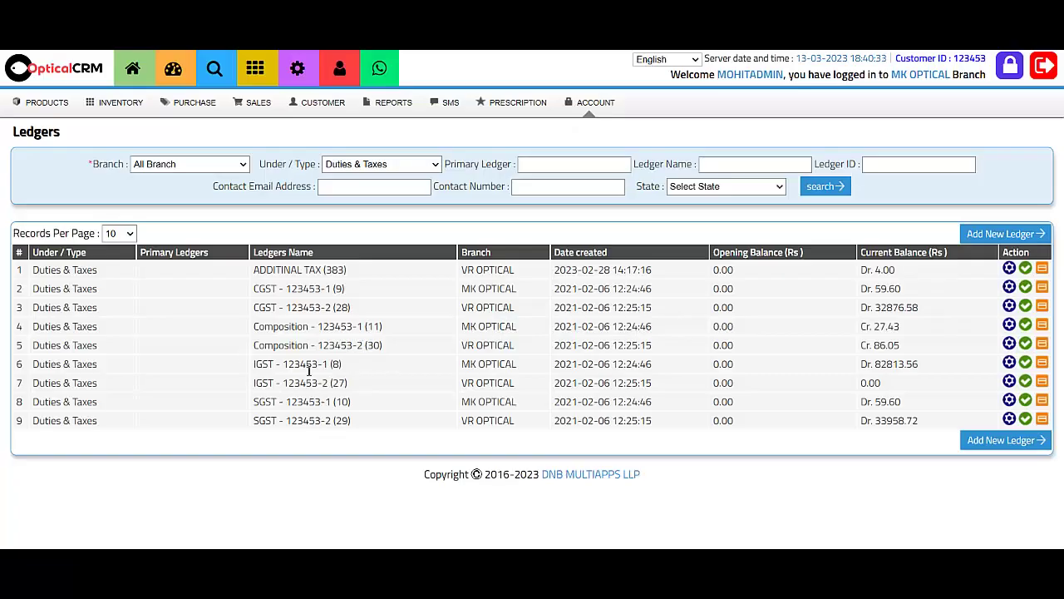
Check the ledger IDs of the MK OPTICAL IGST, SGST and CGST ledgers and the branch shown for each tax ledger
{"action": "left_click_drag", "start_coordinate": [348, 369], "coordinate": [322, 364]}
{"action": "left_click_drag", "start_coordinate": [349, 400], "coordinate": [333, 402]}
{"action": "left_click_drag", "start_coordinate": [516, 271], "coordinate": [475, 271]}
{"action": "left_click_drag", "start_coordinate": [345, 288], "coordinate": [331, 289]}
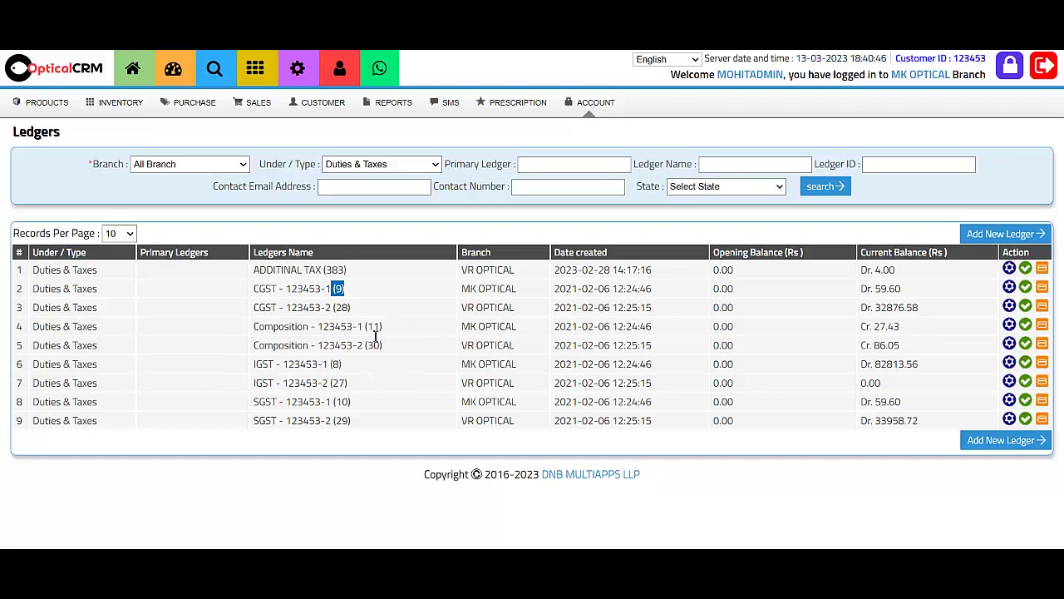
Open the Import Data page from the master settings, start a new import and go to the purchase import rules
{"action": "left_click", "coordinate": [363, 367]}
{"action": "left_click", "coordinate": [298, 69]}
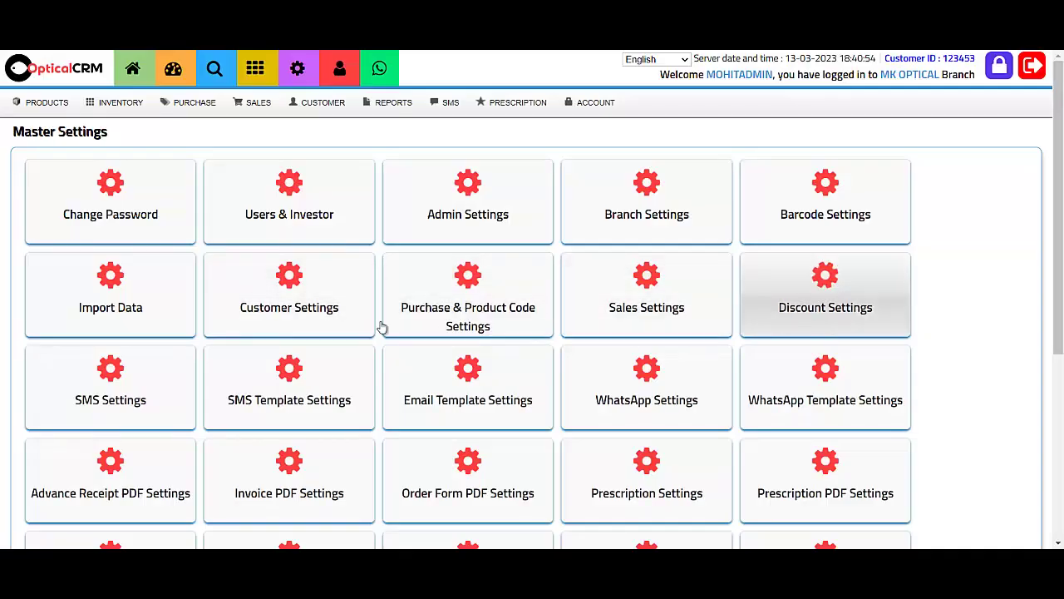
{"action": "left_click", "coordinate": [96, 270]}
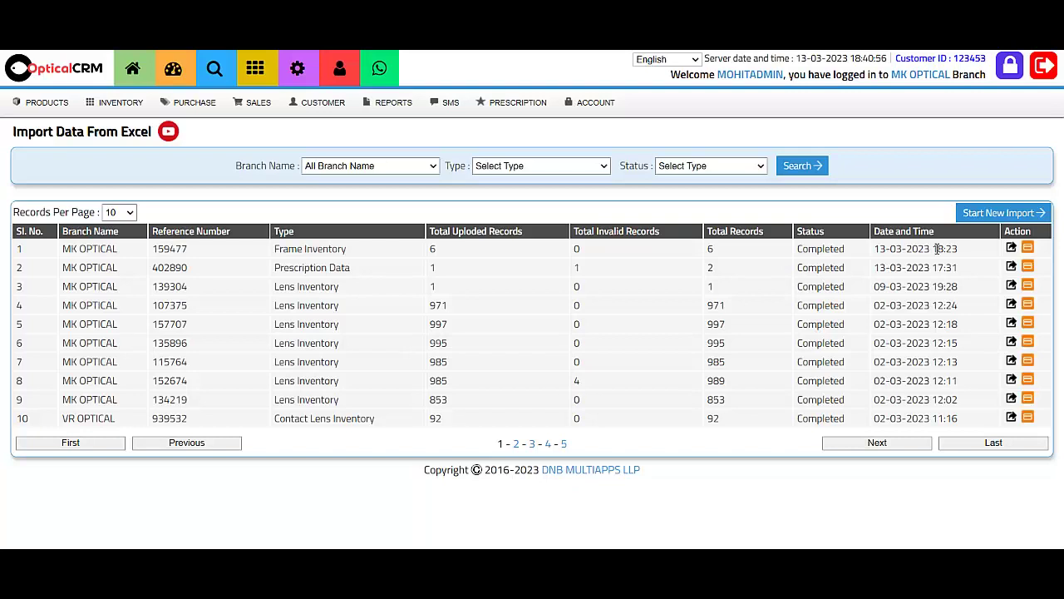
{"action": "left_click", "coordinate": [993, 216]}
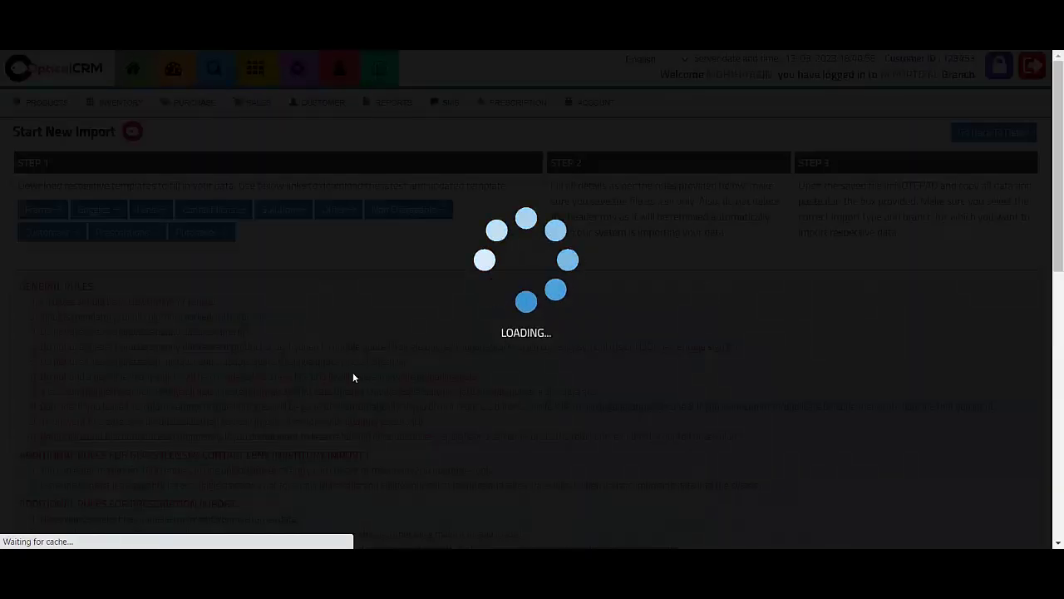
{"action": "scroll", "coordinate": [355, 375], "scroll_direction": "down", "scroll_amount": 10}
{"action": "scroll", "coordinate": [172, 336], "scroll_direction": "down", "scroll_amount": 1}
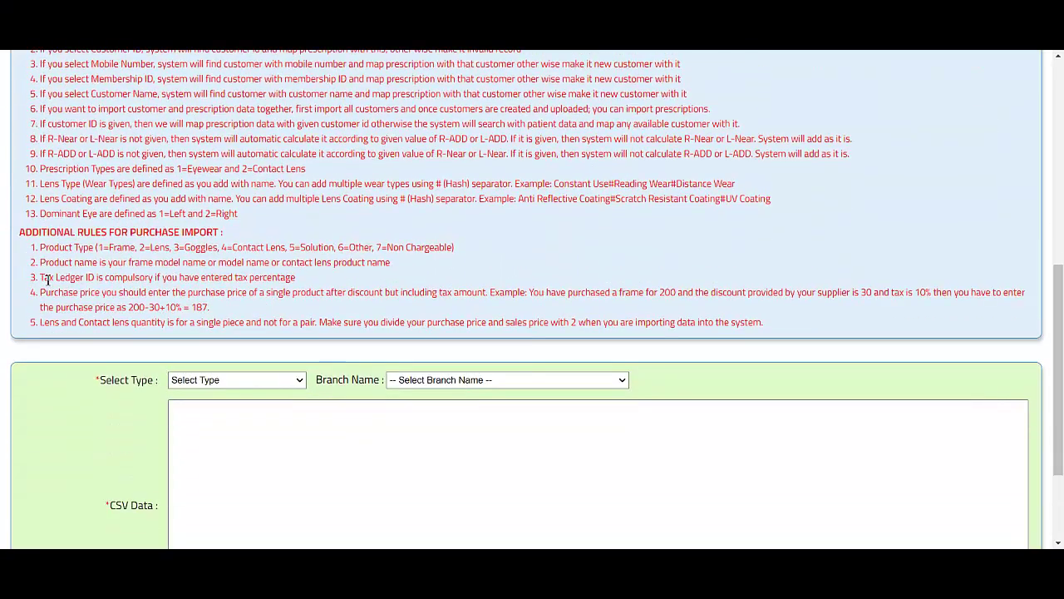
Read the purchase import rules on the tax ledger ID and the purchase price, including the worked frame price example
{"action": "left_click_drag", "start_coordinate": [47, 280], "coordinate": [266, 278]}
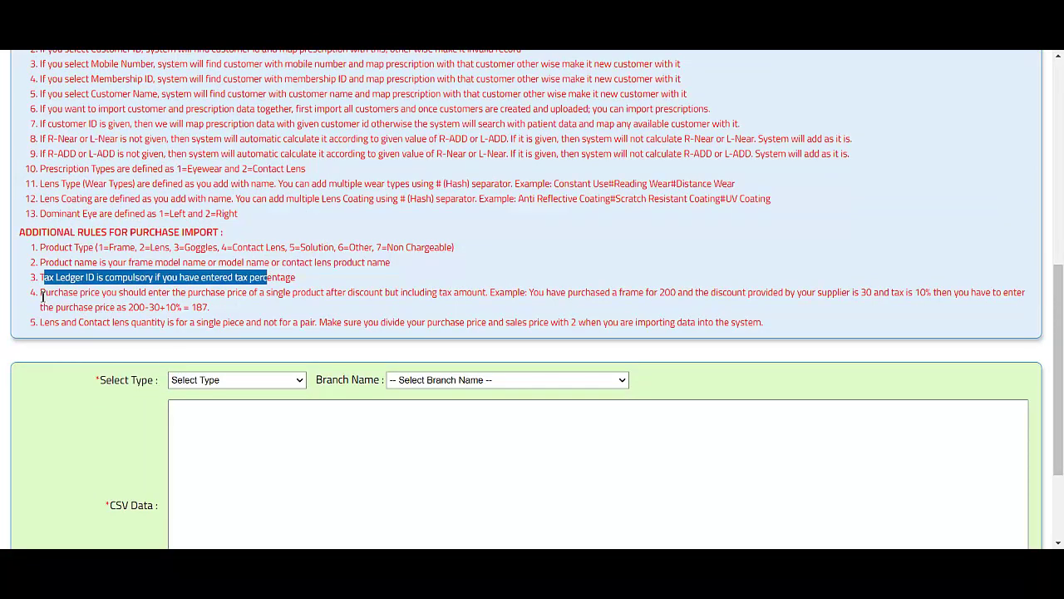
{"action": "left_click_drag", "start_coordinate": [44, 293], "coordinate": [491, 288]}
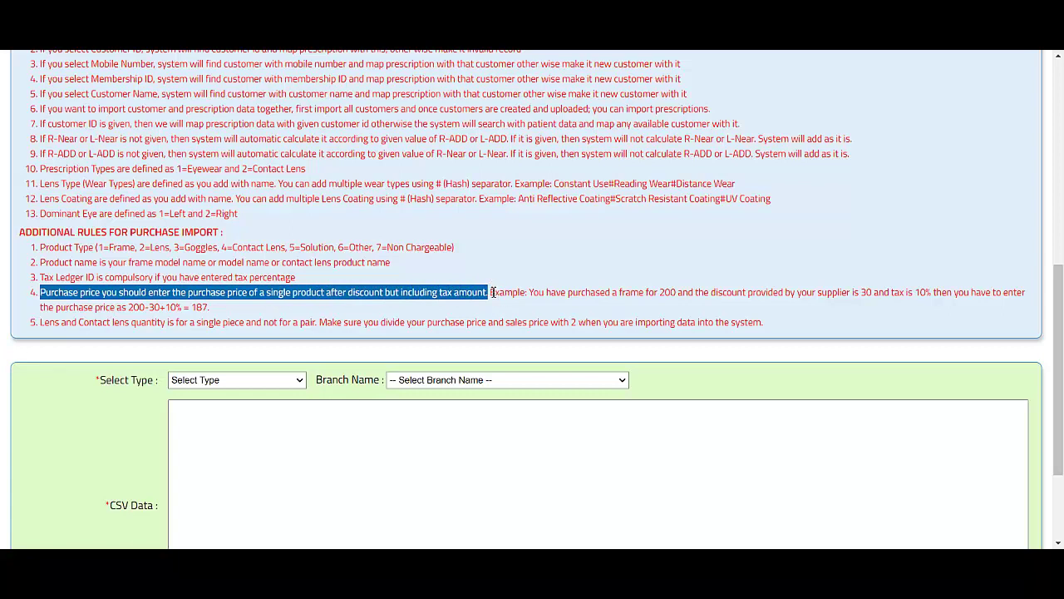
{"action": "double_click", "coordinate": [507, 292]}
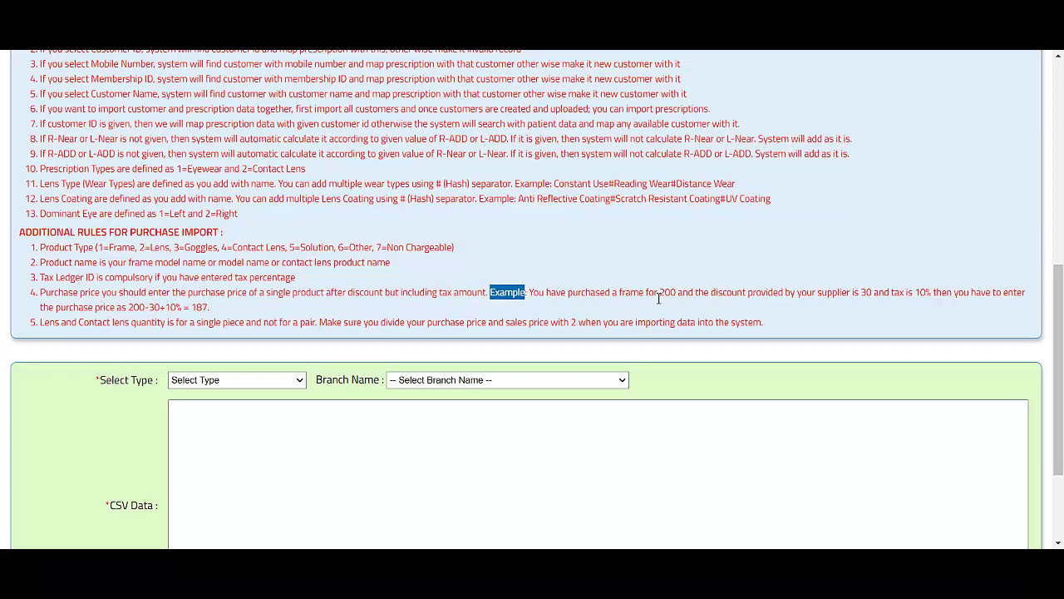
{"action": "left_click_drag", "start_coordinate": [649, 292], "coordinate": [684, 294]}
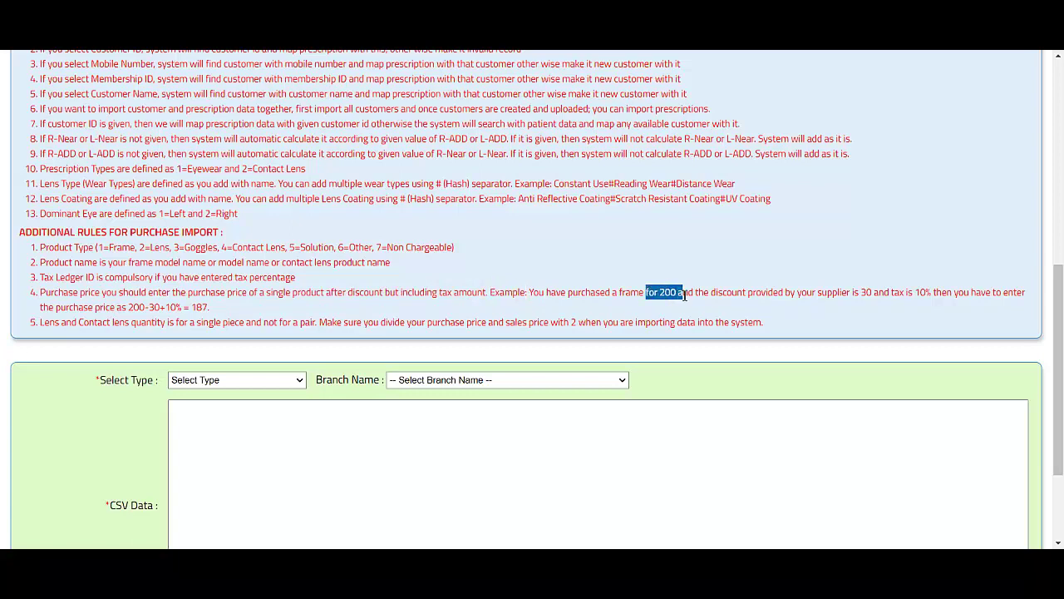
{"action": "left_click_drag", "start_coordinate": [840, 293], "coordinate": [885, 296]}
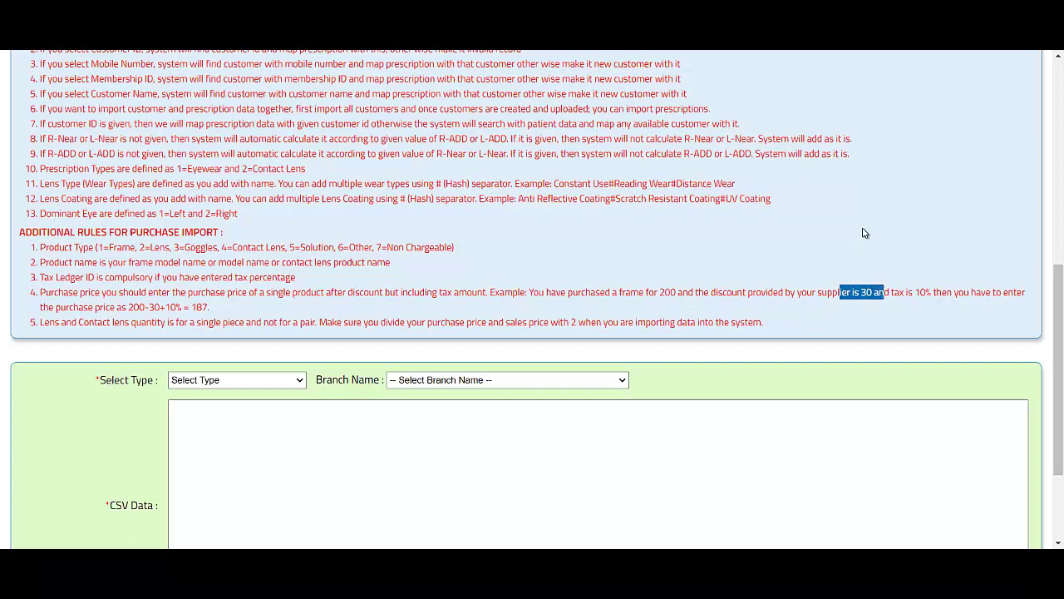
{"action": "left_click_drag", "start_coordinate": [895, 294], "coordinate": [947, 296]}
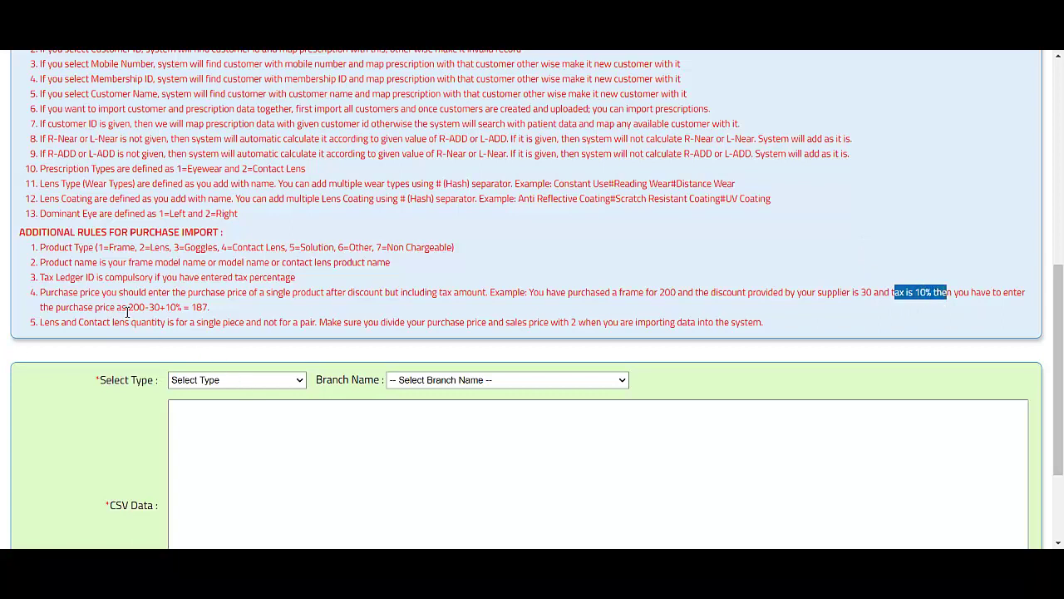
{"action": "left_click_drag", "start_coordinate": [123, 306], "coordinate": [217, 311]}
{"action": "left_click", "coordinate": [172, 310]}
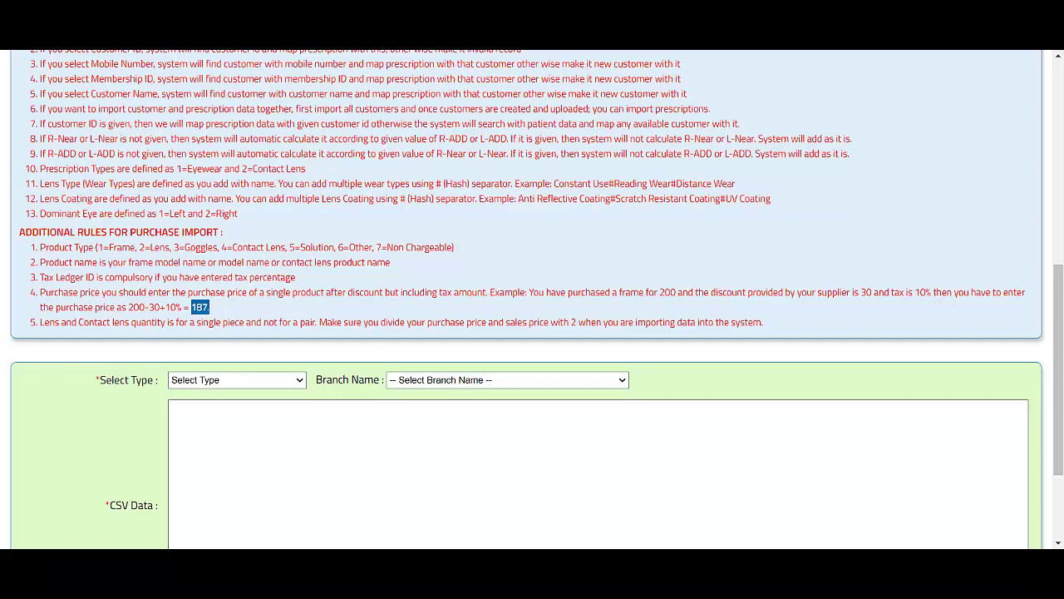
Switch to the csv_format_purchases (1) workbook and look through the row 2 columns out to the last one and back to the purchase discount
{"action": "mouse_move", "coordinate": [524, 559]}
{"action": "left_click", "coordinate": [697, 508]}
{"action": "left_click_drag", "start_coordinate": [775, 170], "coordinate": [773, 196]}
{"action": "left_click", "coordinate": [829, 170]}
{"action": "key", "text": "Right"}
{"action": "key", "text": "Right"}
{"action": "key", "text": "Right"}
{"action": "key", "text": "Right"}
{"action": "key", "text": "Right"}
{"action": "key", "text": "Right"}
{"action": "key", "text": "Right"}
{"action": "key", "text": "Right"}
{"action": "key", "text": "Right"}
{"action": "key", "text": "Right"}
{"action": "key", "text": "Right"}
{"action": "key", "text": "Right"}
{"action": "key", "text": "Right"}
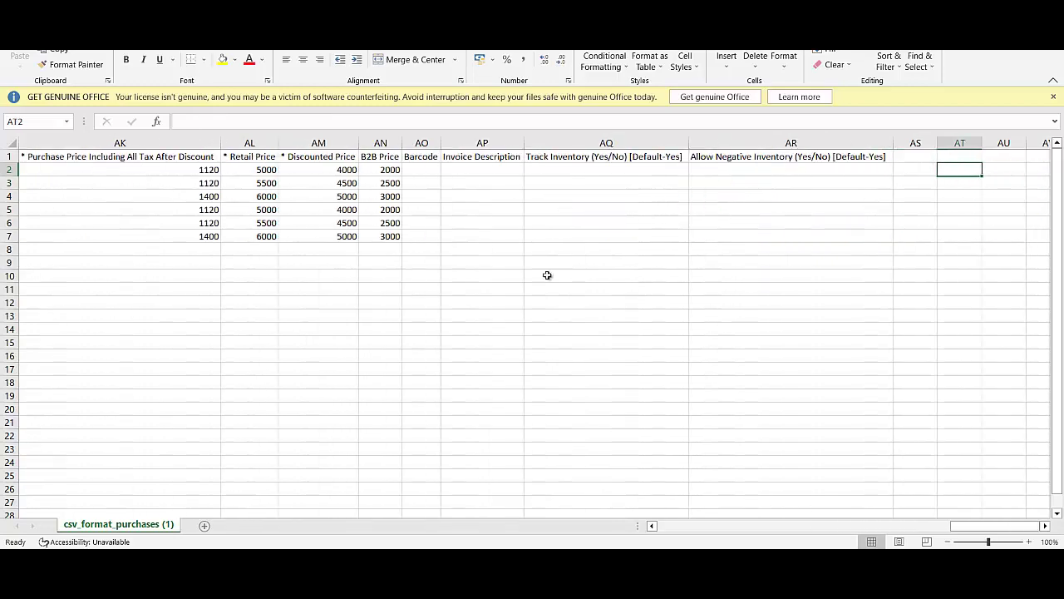
{"action": "key", "text": "Left"}
{"action": "key", "text": "Left"}
{"action": "key", "text": "Left"}
{"action": "key", "text": "Left"}
{"action": "key", "text": "Left"}
{"action": "key", "text": "Left"}
{"action": "key", "text": "Left"}
{"action": "key", "text": "Left"}
{"action": "key", "text": "Left"}
{"action": "key", "text": "Left"}
{"action": "key", "text": "Left"}
{"action": "key", "text": "Left"}
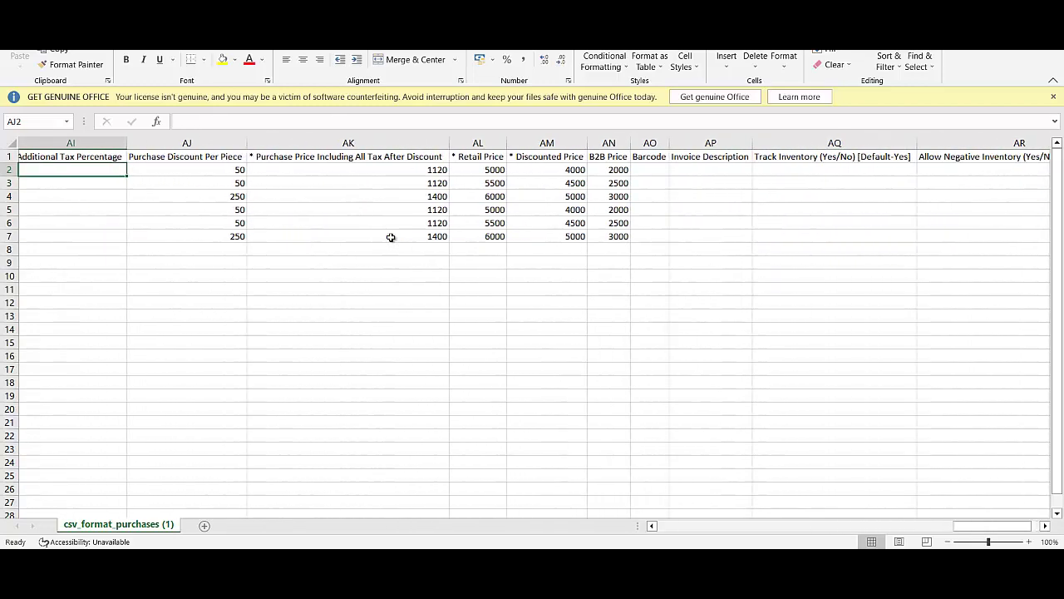
Compare the Purchase Discount Per Piece with the Purchase Price Including All Tax After Discount in row 2
{"action": "left_click", "coordinate": [280, 172]}
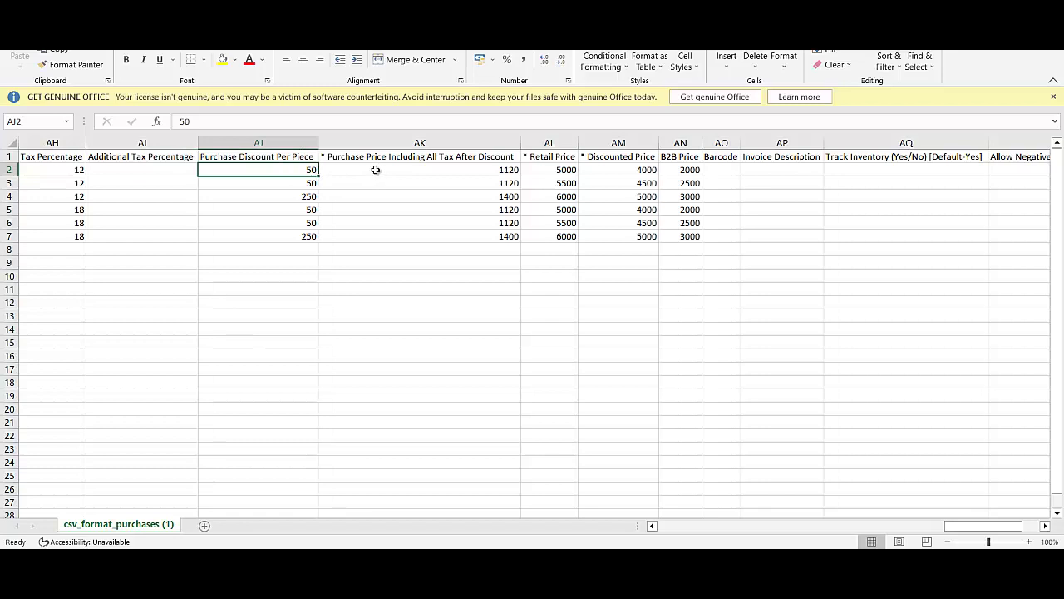
{"action": "left_click", "coordinate": [376, 170]}
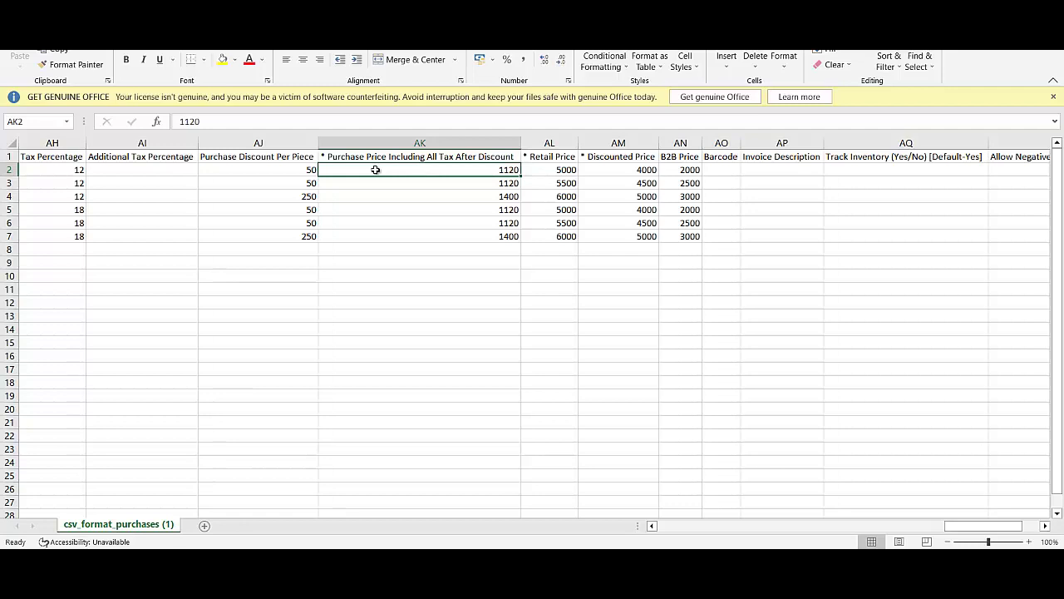
{"action": "left_click", "coordinate": [264, 169]}
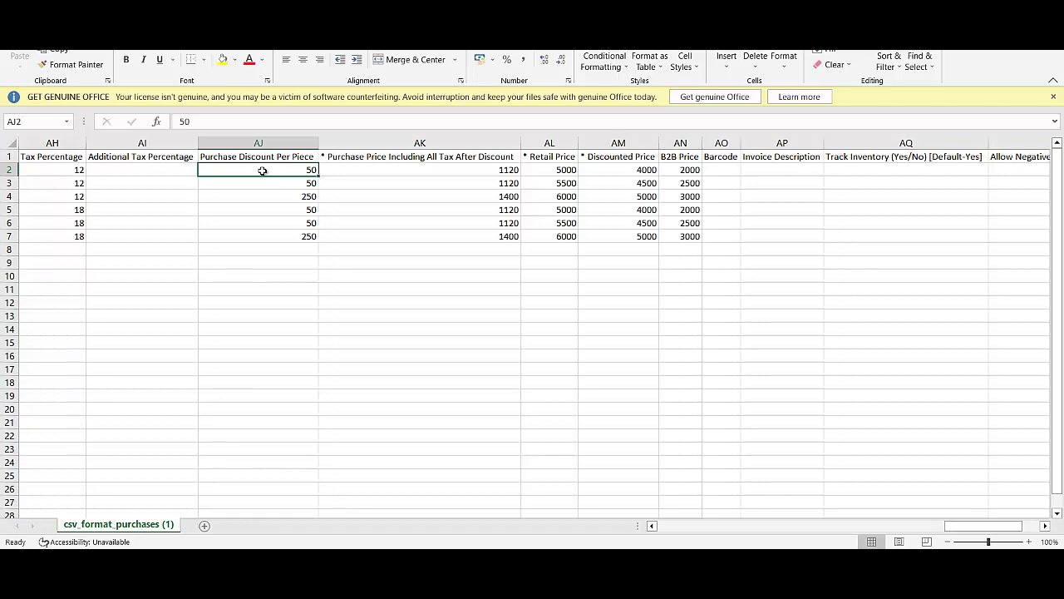
{"action": "left_click", "coordinate": [407, 172]}
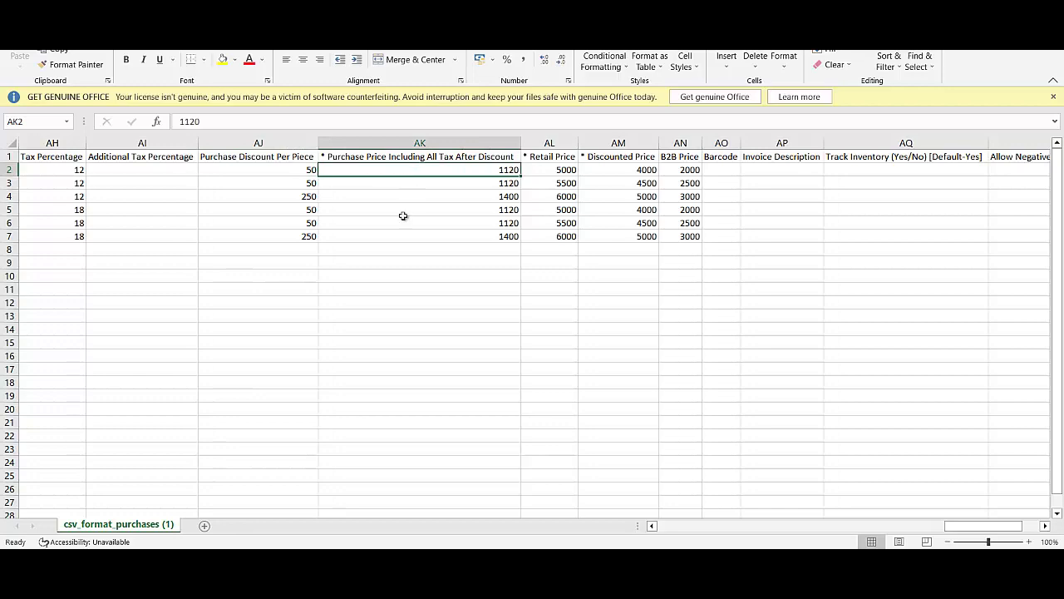
Switch back to OpticalCRM and read the import rules on single-piece quantity and halved prices for lenses and contact lenses
{"action": "left_click", "coordinate": [401, 545]}
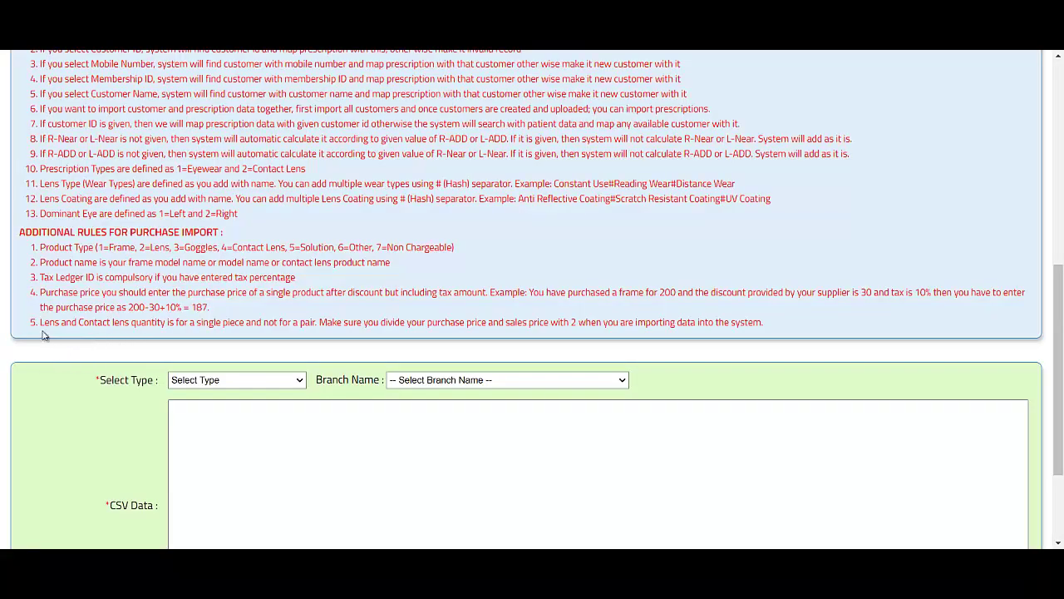
{"action": "left_click_drag", "start_coordinate": [40, 323], "coordinate": [366, 338]}
{"action": "left_click", "coordinate": [399, 336]}
{"action": "scroll", "coordinate": [253, 266], "scroll_direction": "up", "scroll_amount": 3}
{"action": "left_click_drag", "start_coordinate": [40, 208], "coordinate": [324, 240]}
{"action": "scroll", "coordinate": [315, 265], "scroll_direction": "down", "scroll_amount": 3}
{"action": "left_click_drag", "start_coordinate": [131, 324], "coordinate": [411, 323]}
{"action": "scroll", "coordinate": [411, 324], "scroll_direction": "down", "scroll_amount": 1}
Return to the csv_format_purchases (1) workbook and review the purchase and retail price columns, selecting empty cells AK9:AL12
{"action": "mouse_move", "coordinate": [524, 546]}
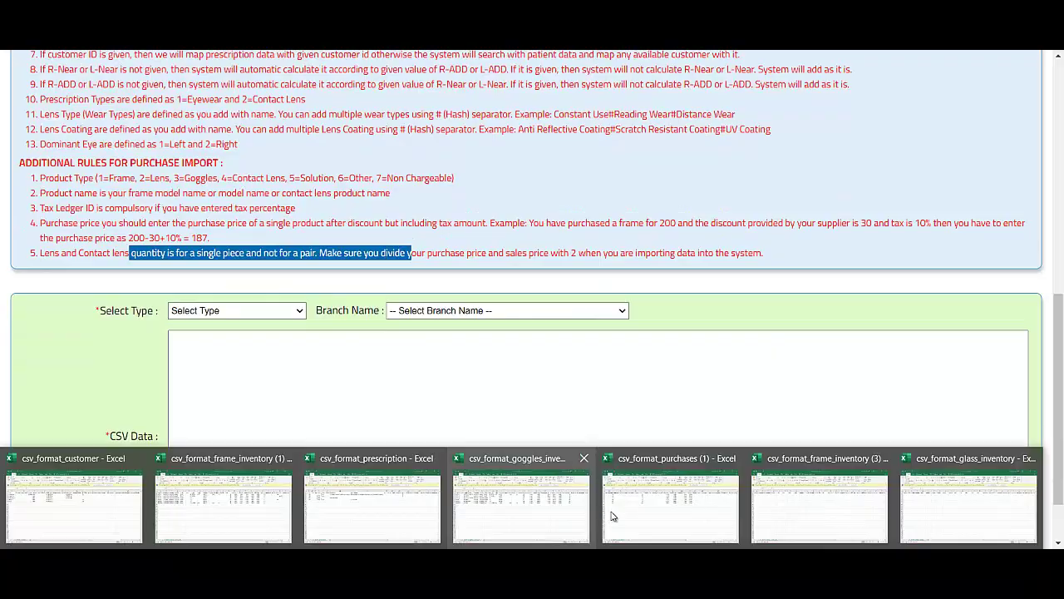
{"action": "left_click", "coordinate": [654, 507]}
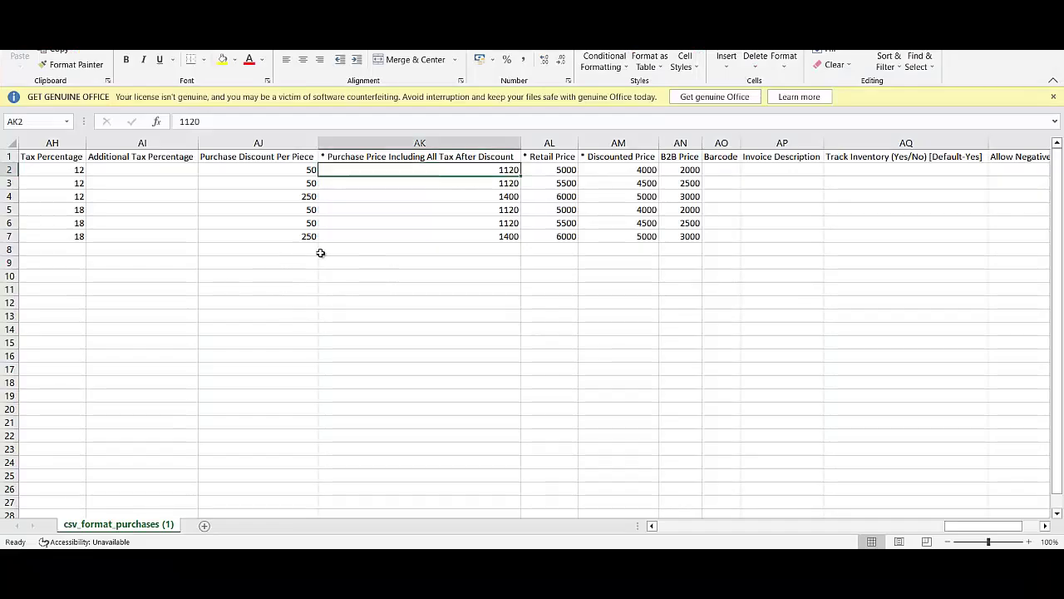
{"action": "left_click_drag", "start_coordinate": [374, 261], "coordinate": [525, 304]}
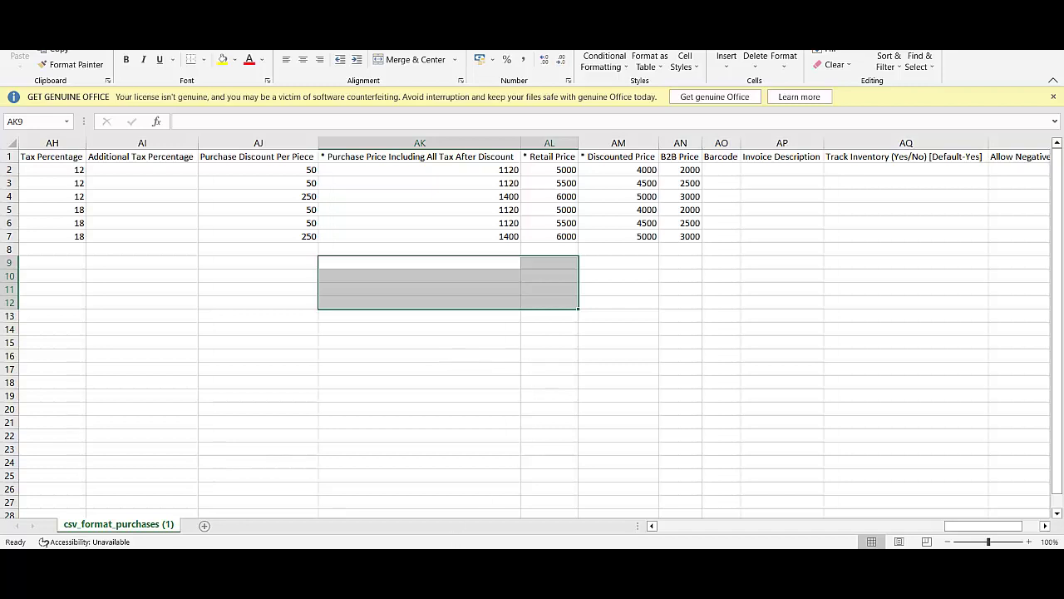
Switch back to OpticalCRM and leave the Start New Import page for the home page
{"action": "left_click", "coordinate": [441, 562]}
{"action": "scroll", "coordinate": [193, 146], "scroll_direction": "up", "scroll_amount": 7}
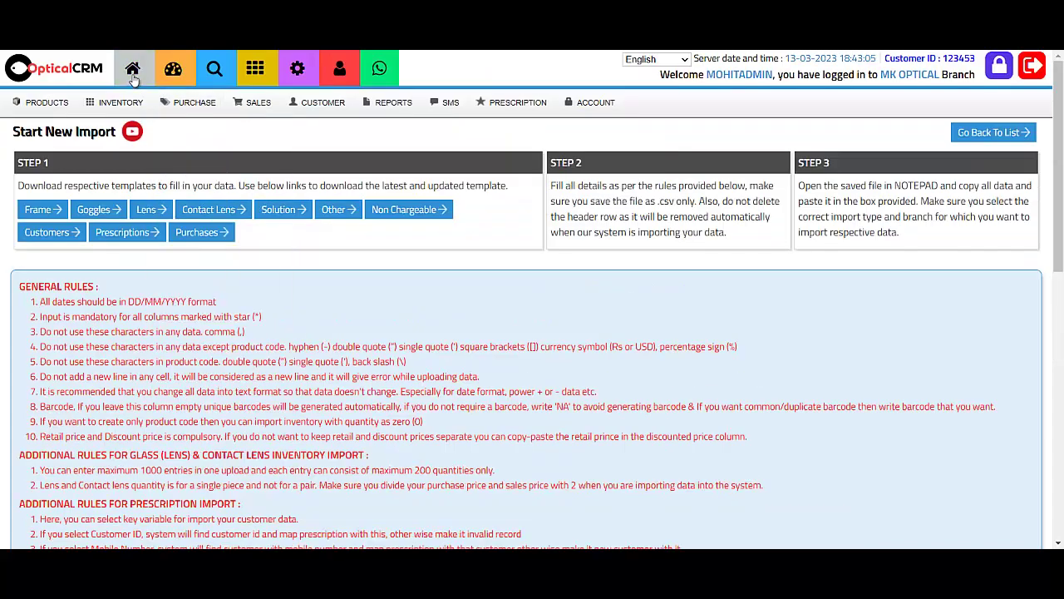
{"action": "left_click", "coordinate": [133, 75]}
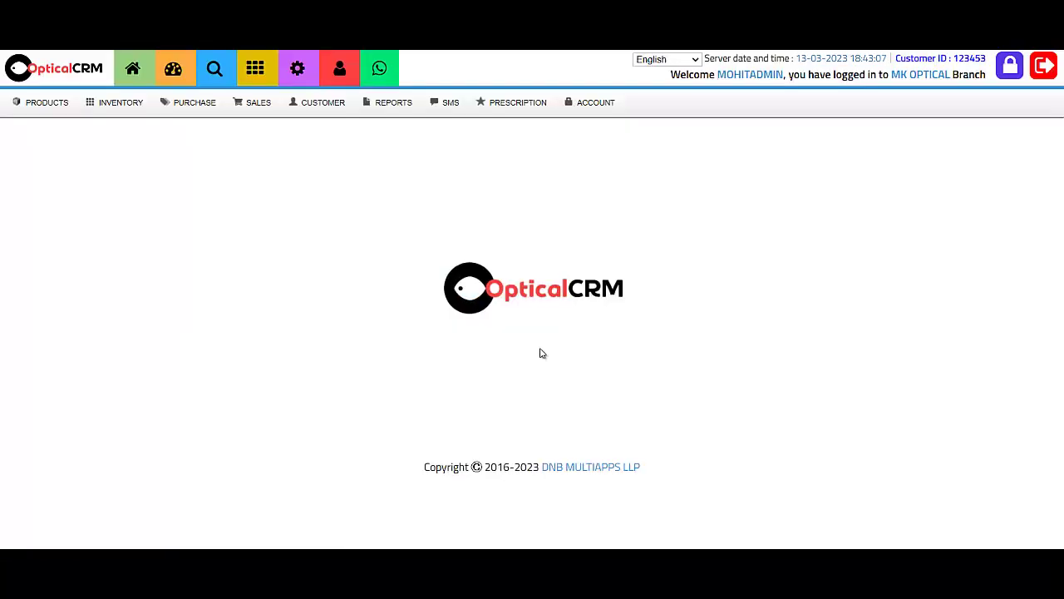